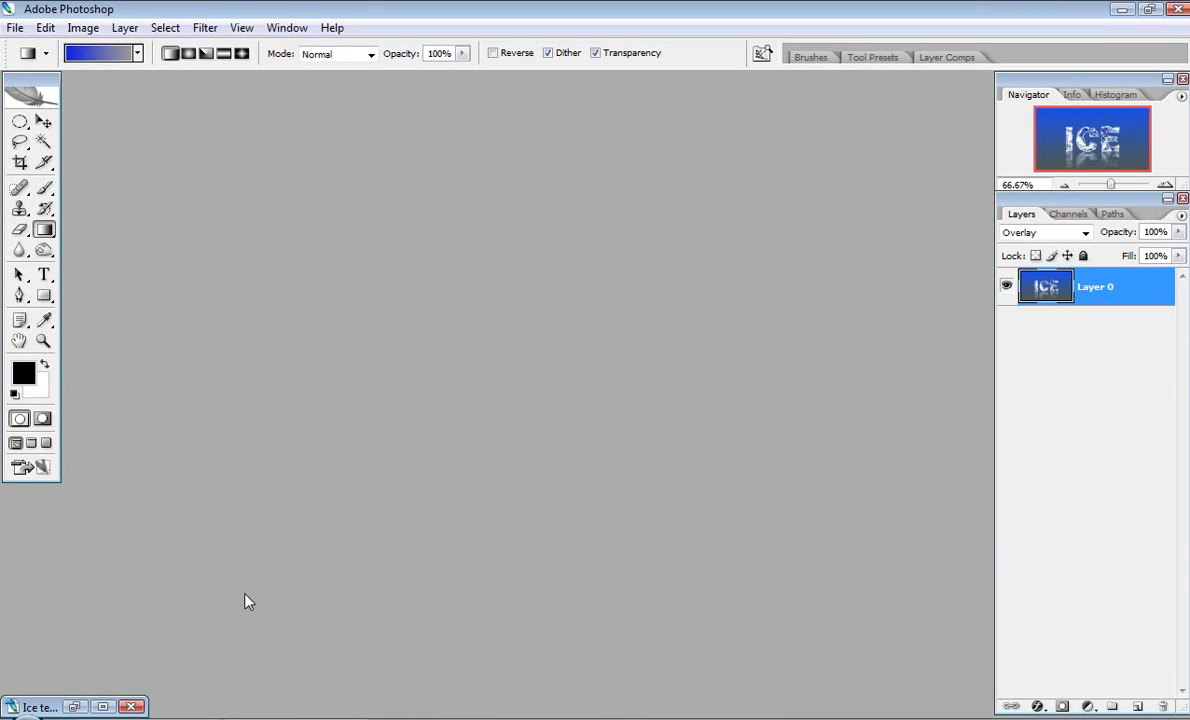
Restore the finished Ice text 2.jpg example to view it, then close it
left_click(102, 707)
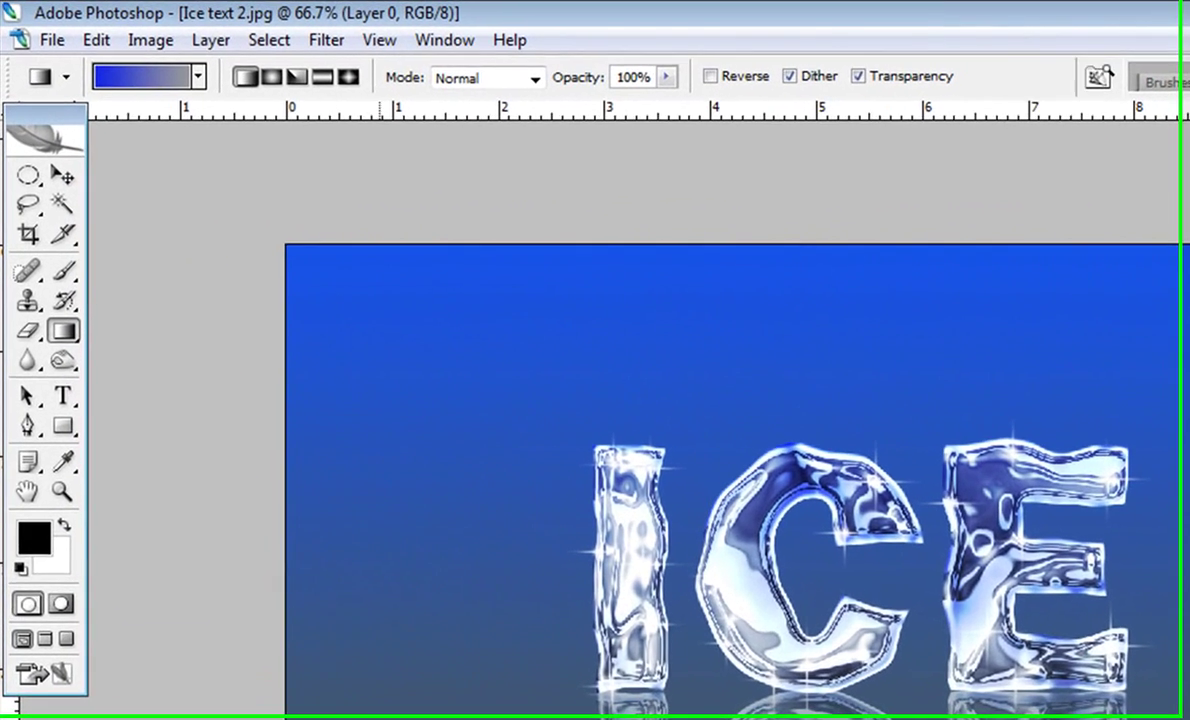
key("ctrl+w")
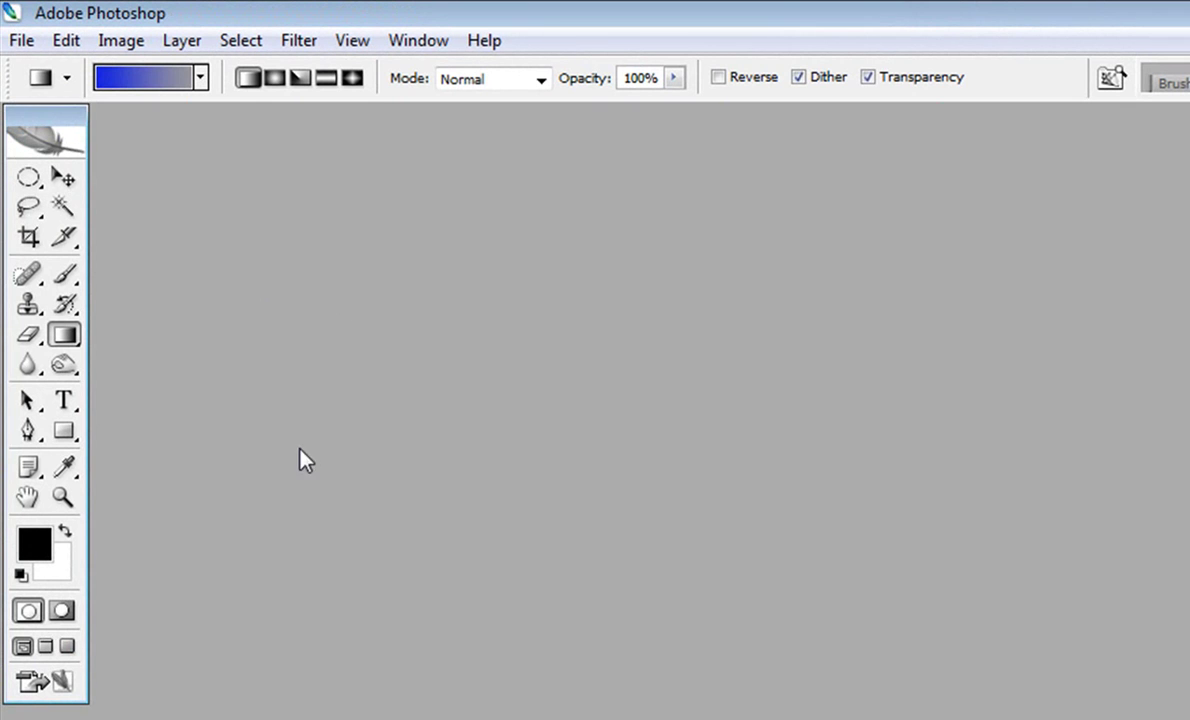
Create a new 'Ice text' document: 1280 × 720 px, 300 ppi, RGB, white background
left_click(20, 40)
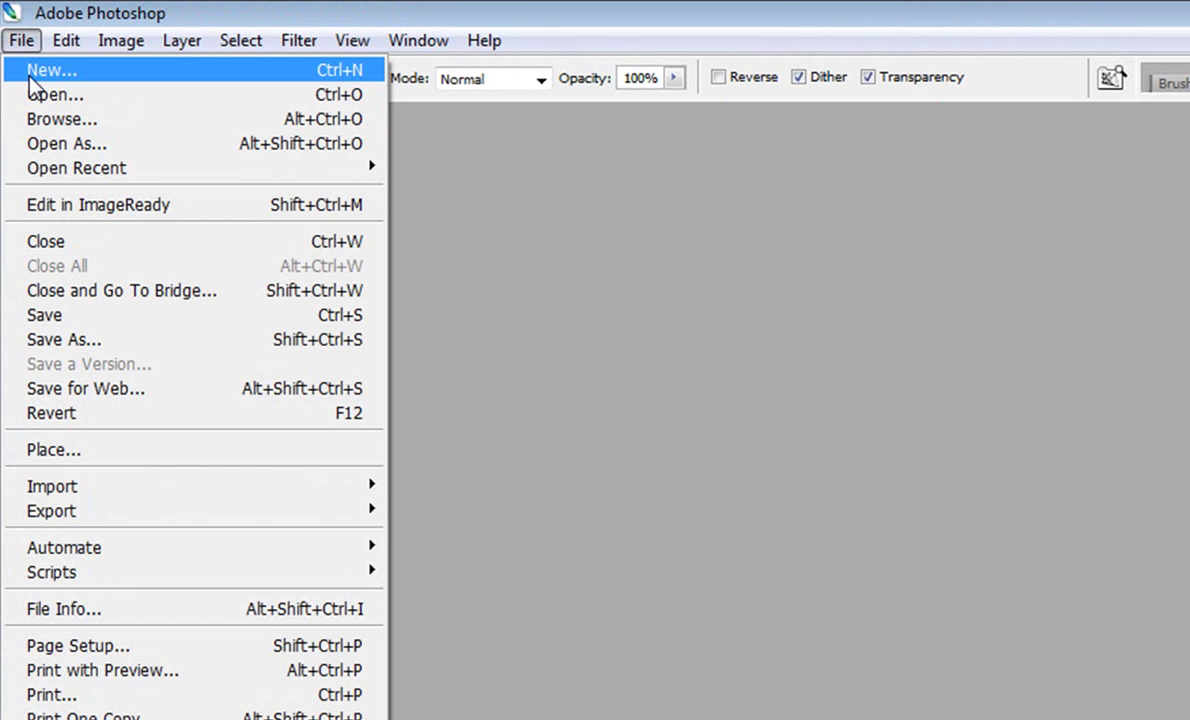
left_click(33, 72)
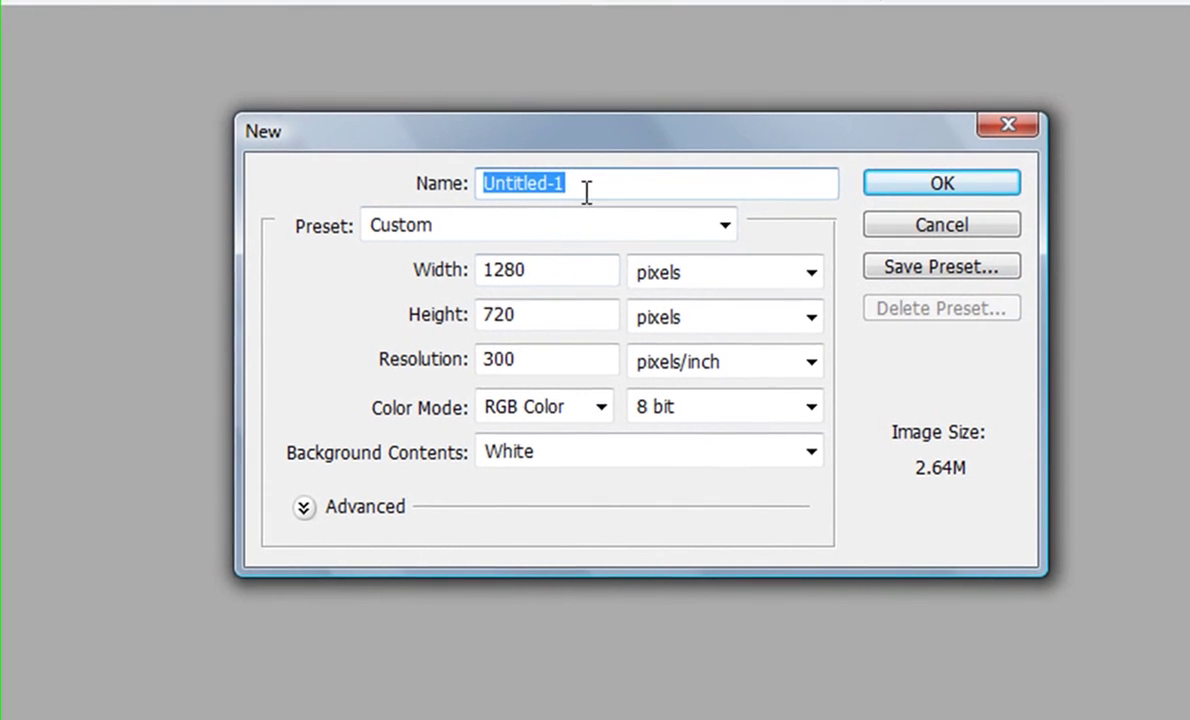
type("Ice te")
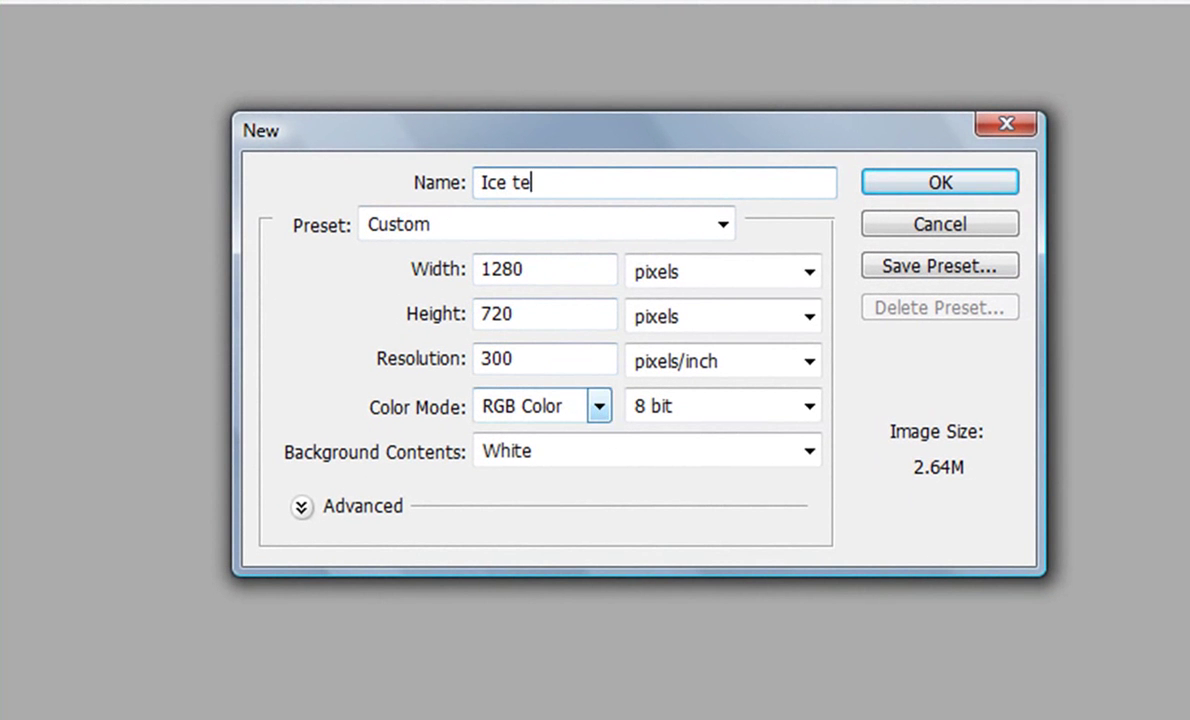
double_click(505, 269)
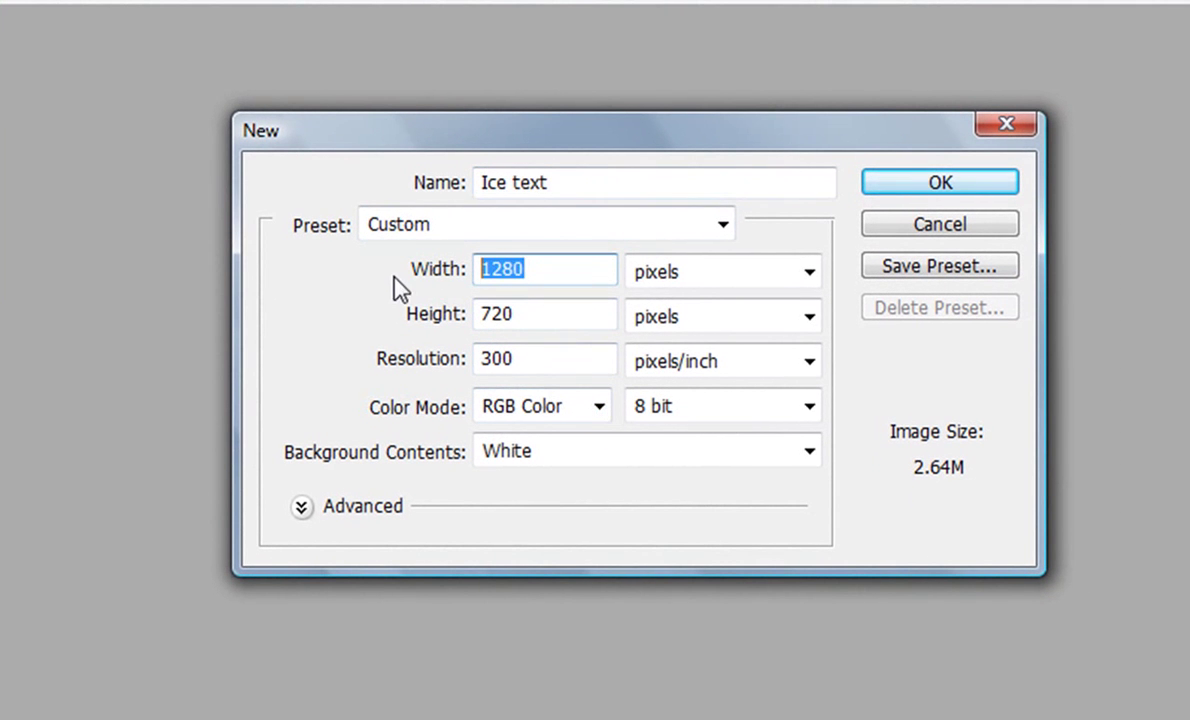
double_click(537, 316)
left_click(775, 278)
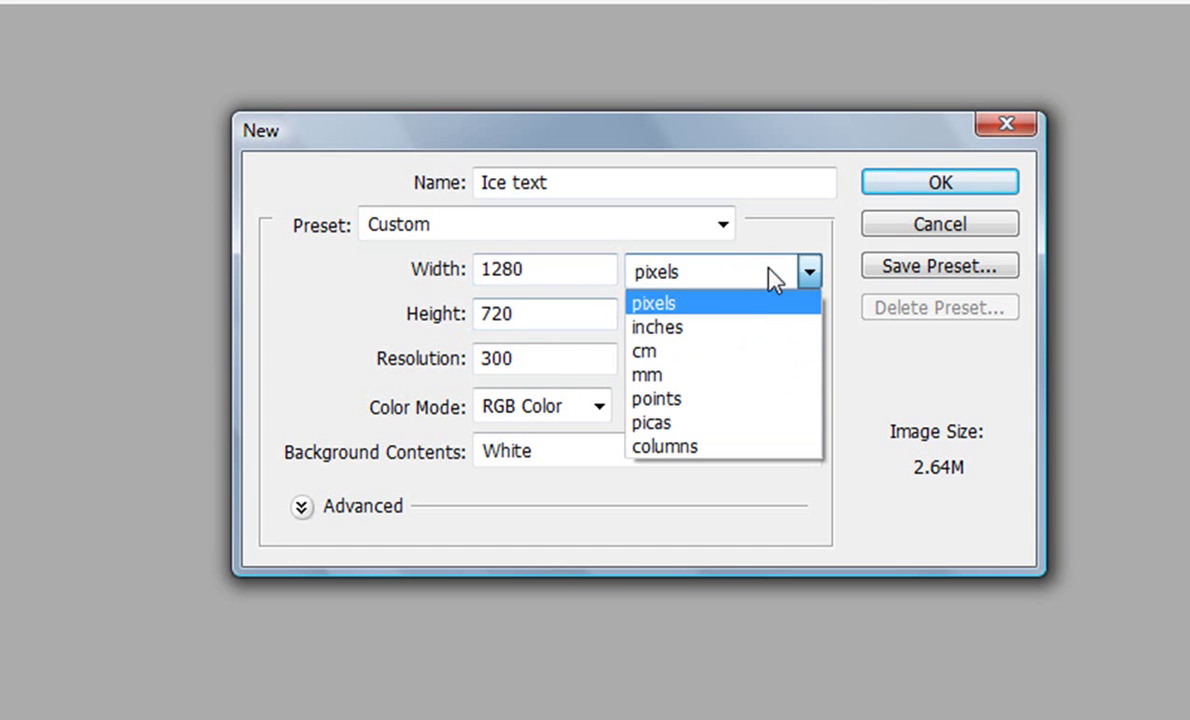
left_click(740, 303)
left_click(520, 362)
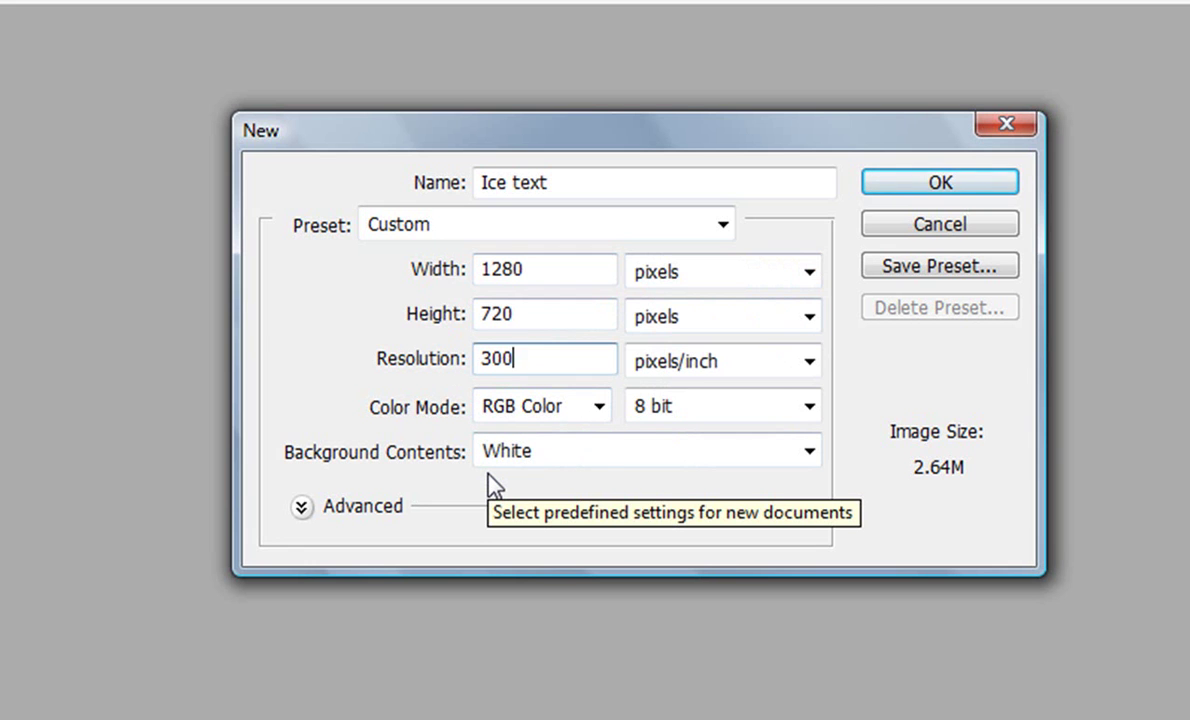
left_click(952, 188)
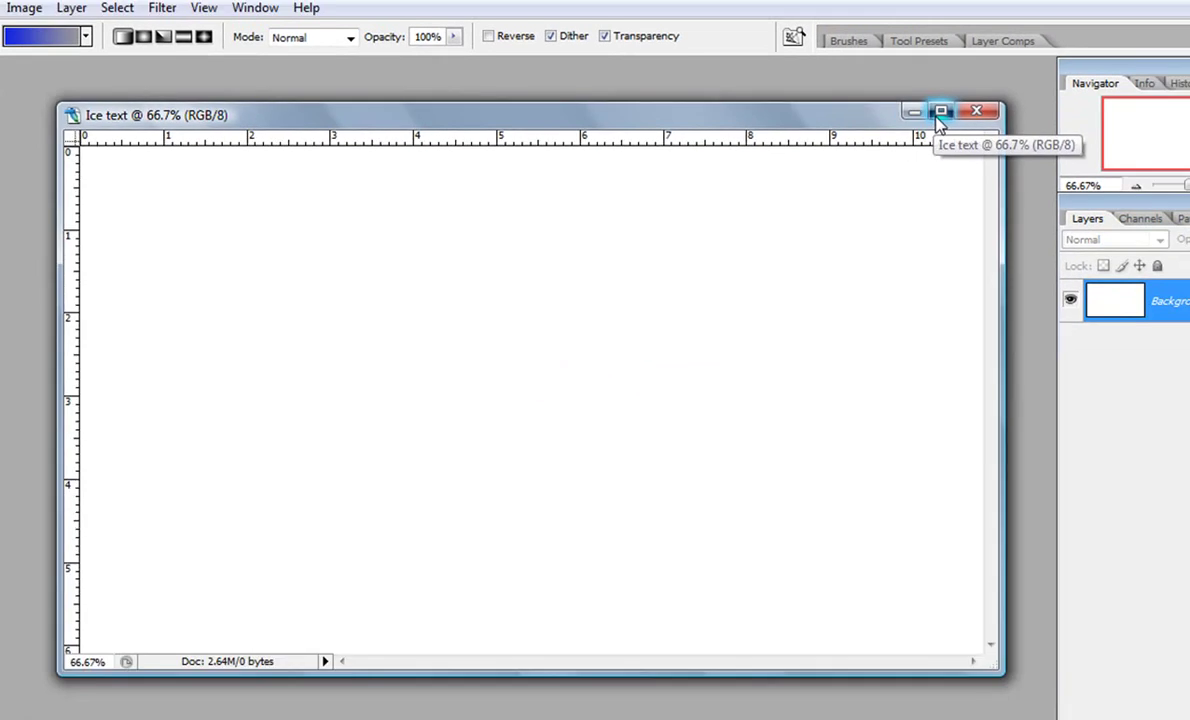
Maximize the document, pick the Gradient Tool and set the start stop to blue #1326e3
left_click(1094, 85)
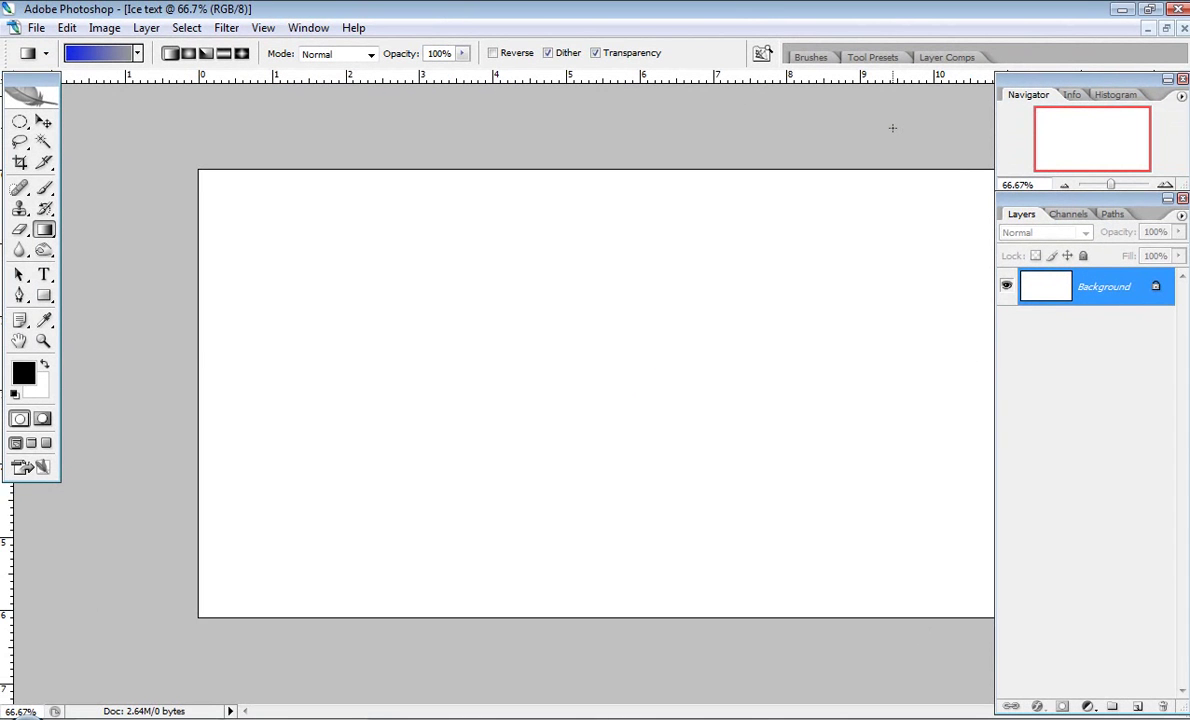
mouse_move(46, 235)
left_mouse_down()
mouse_move(95, 215)
mouse_move(110, 262)
mouse_move(130, 250)
left_mouse_up()
left_click_drag(46, 232, 142, 254)
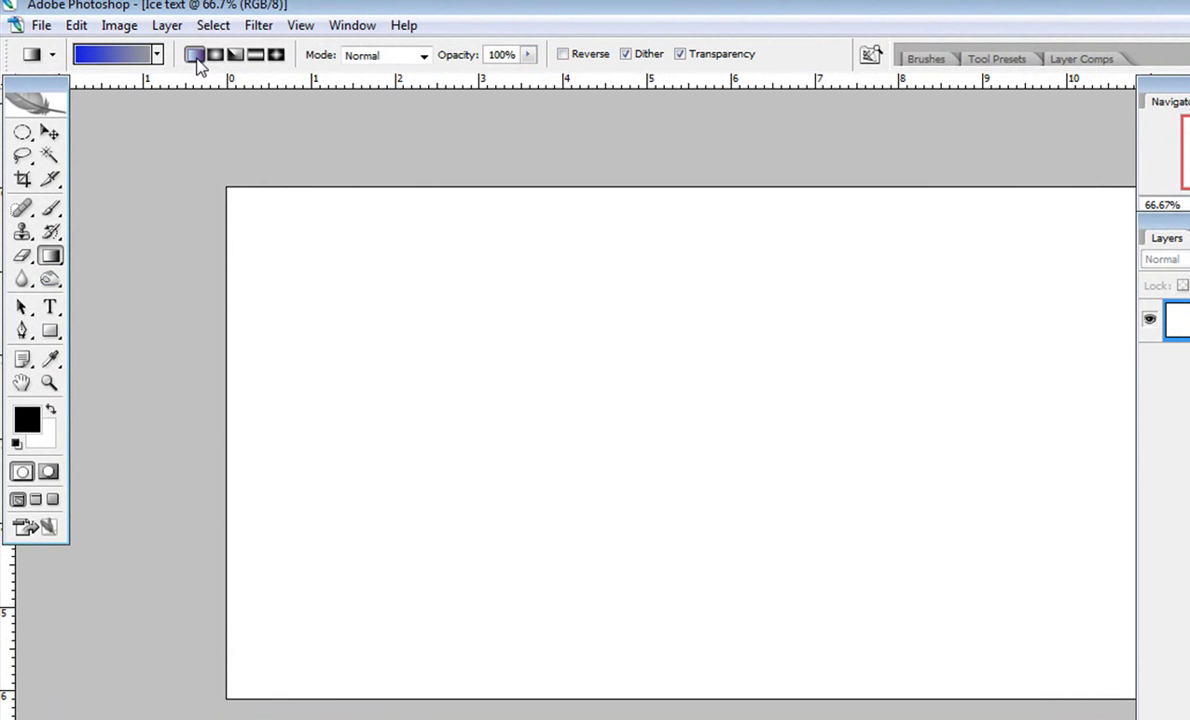
left_click(112, 58)
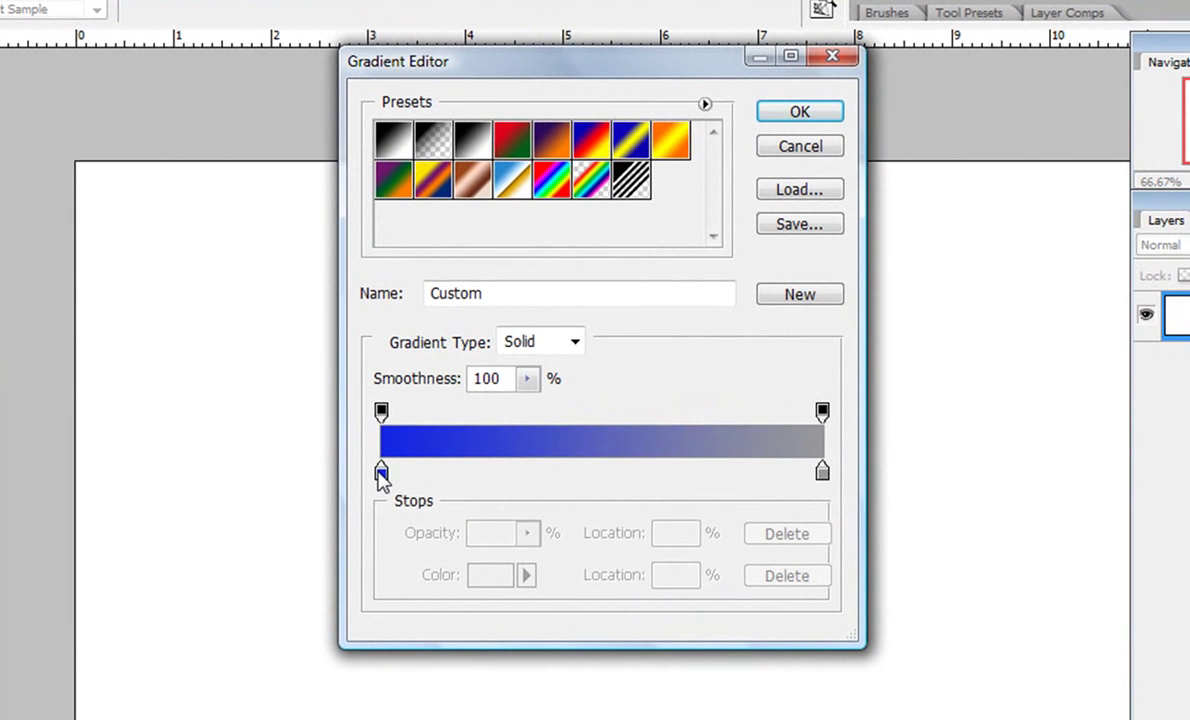
left_click(490, 457)
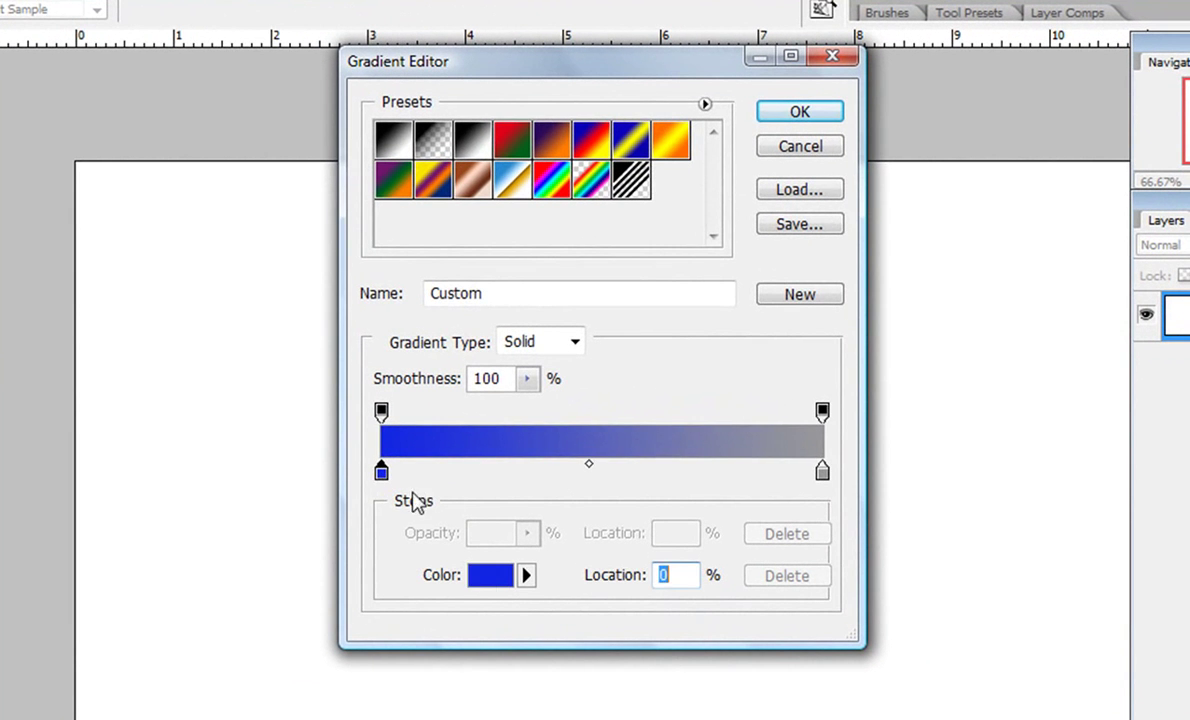
left_click(486, 576)
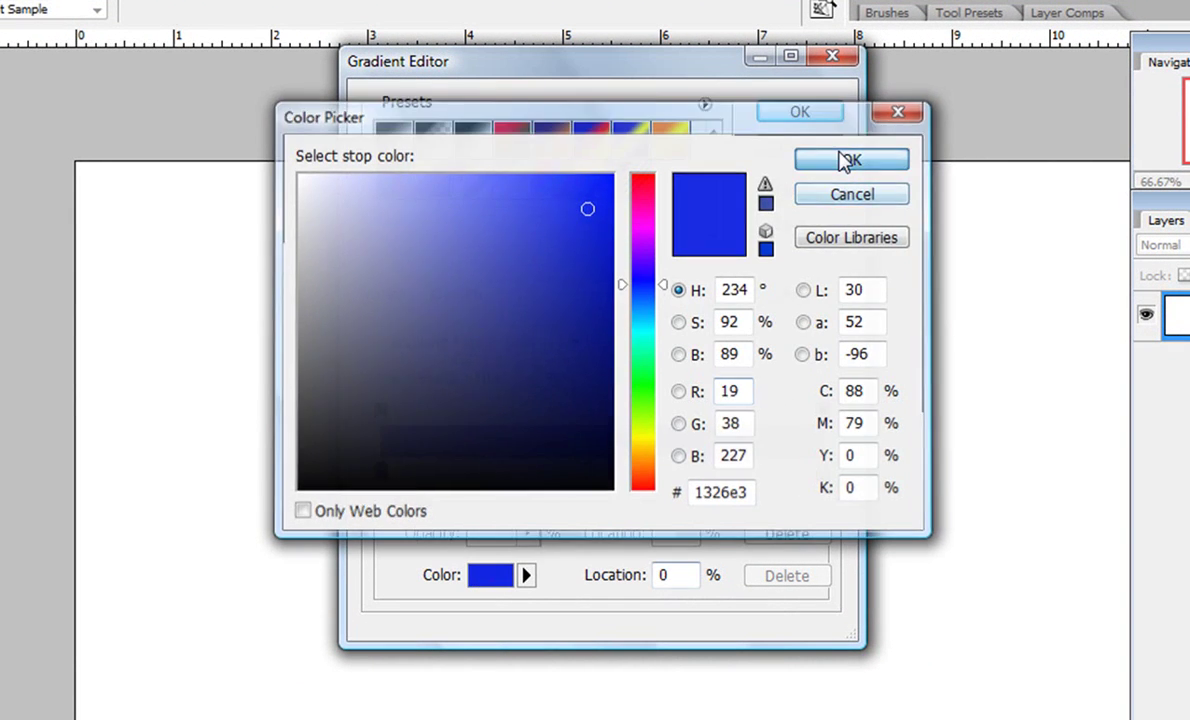
left_click(852, 161)
Set the end stop to grey #959697 and drag the gradient vertically down the canvas
left_click(822, 472)
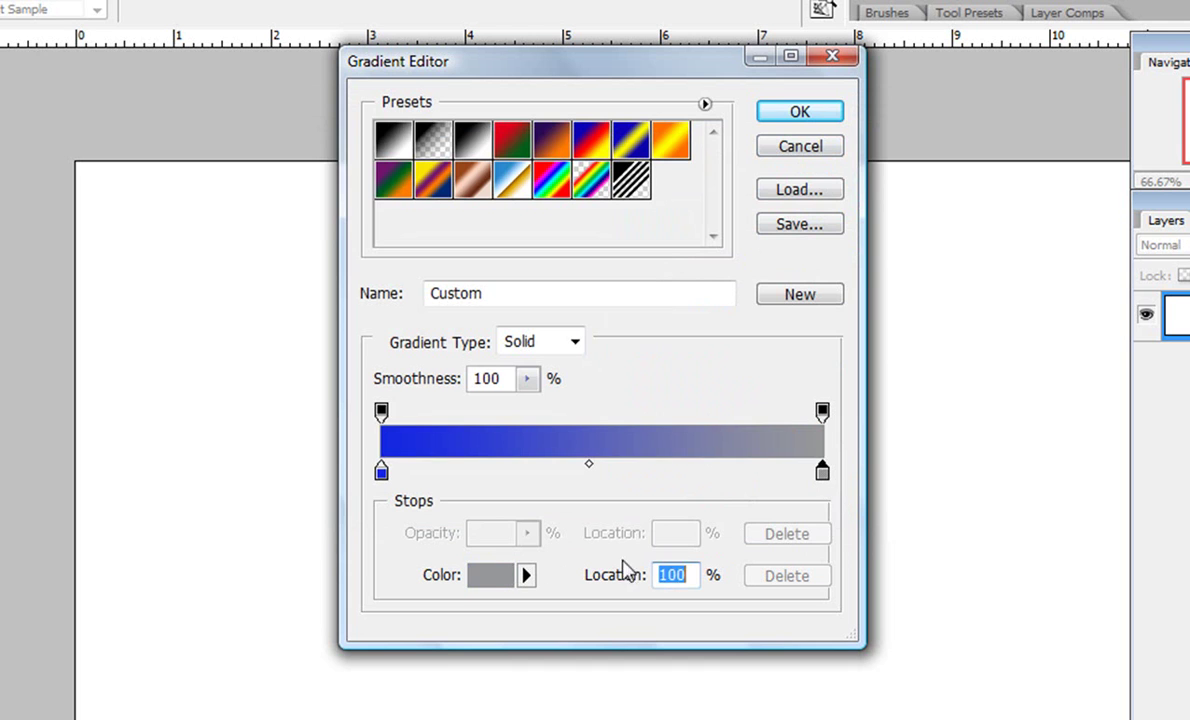
left_click(489, 576)
left_click_drag(283, 282, 283, 285)
left_click(850, 161)
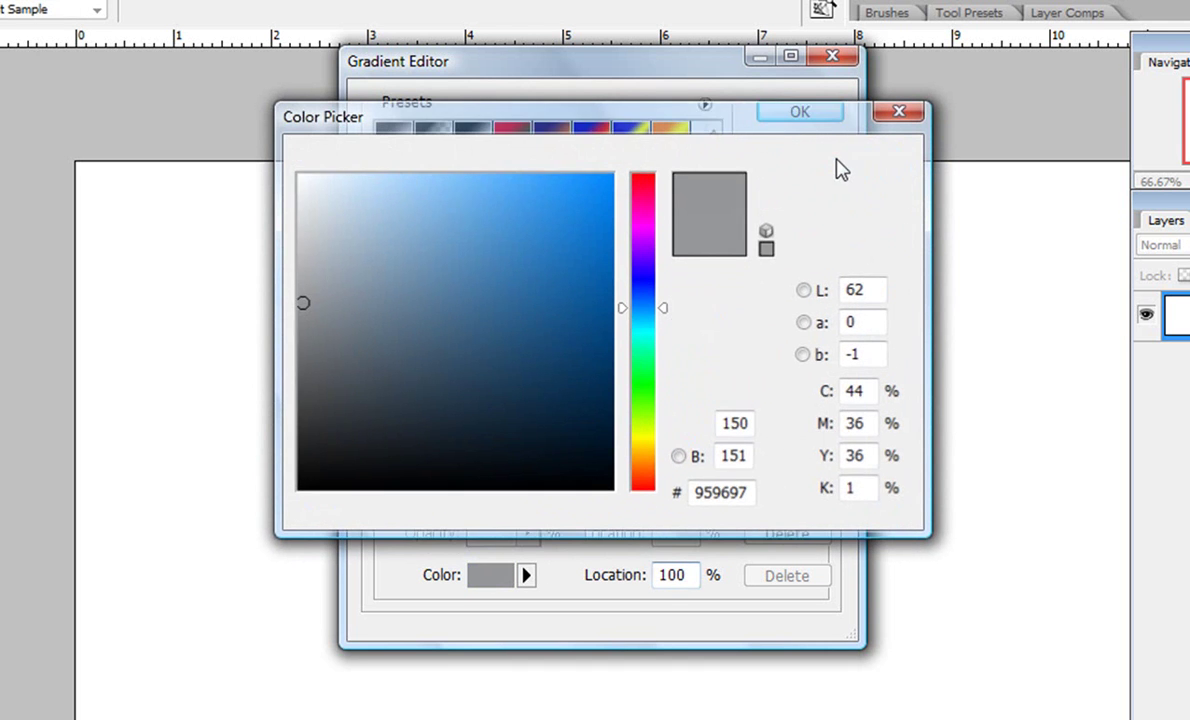
left_click(804, 115)
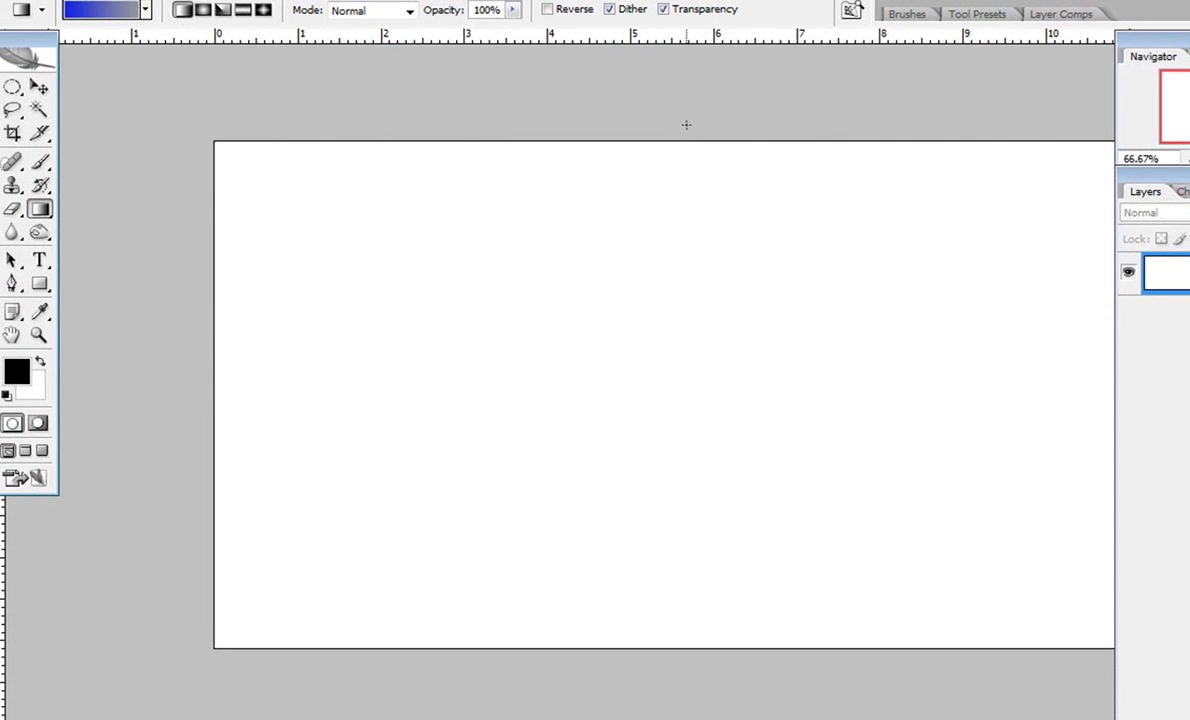
left_click_drag(638, 603, 638, 604)
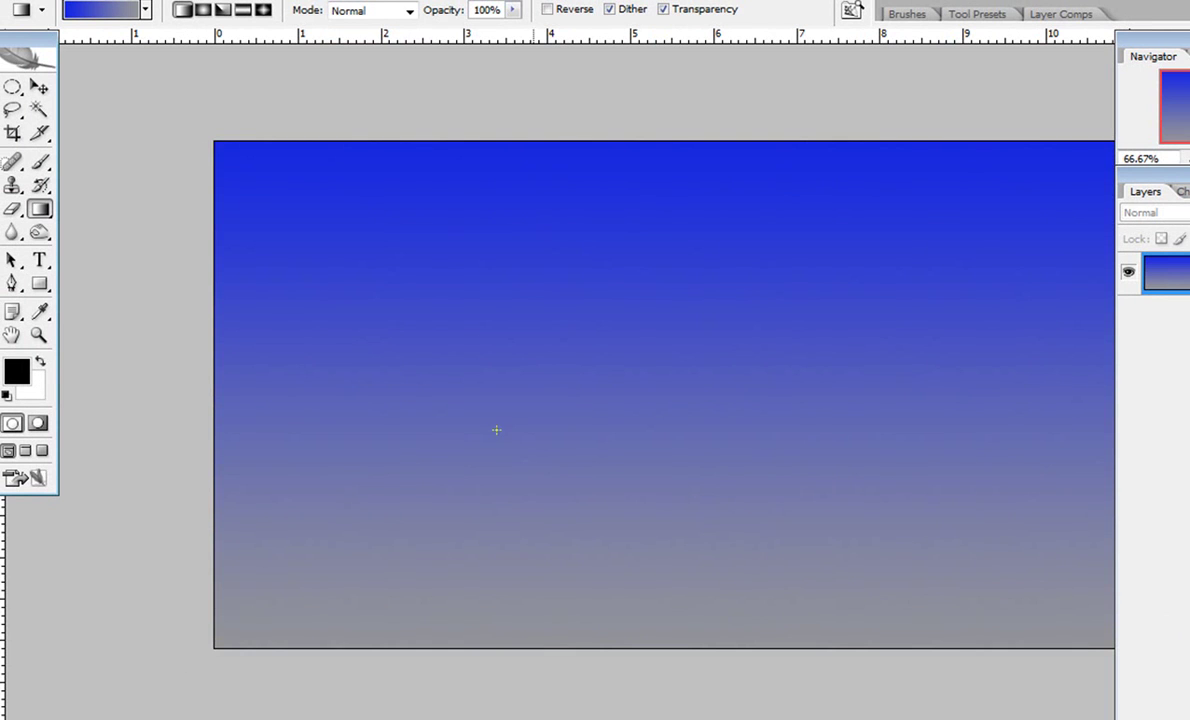
Type ICE on the canvas in Franklin Gothic Heavy
left_click(40, 262)
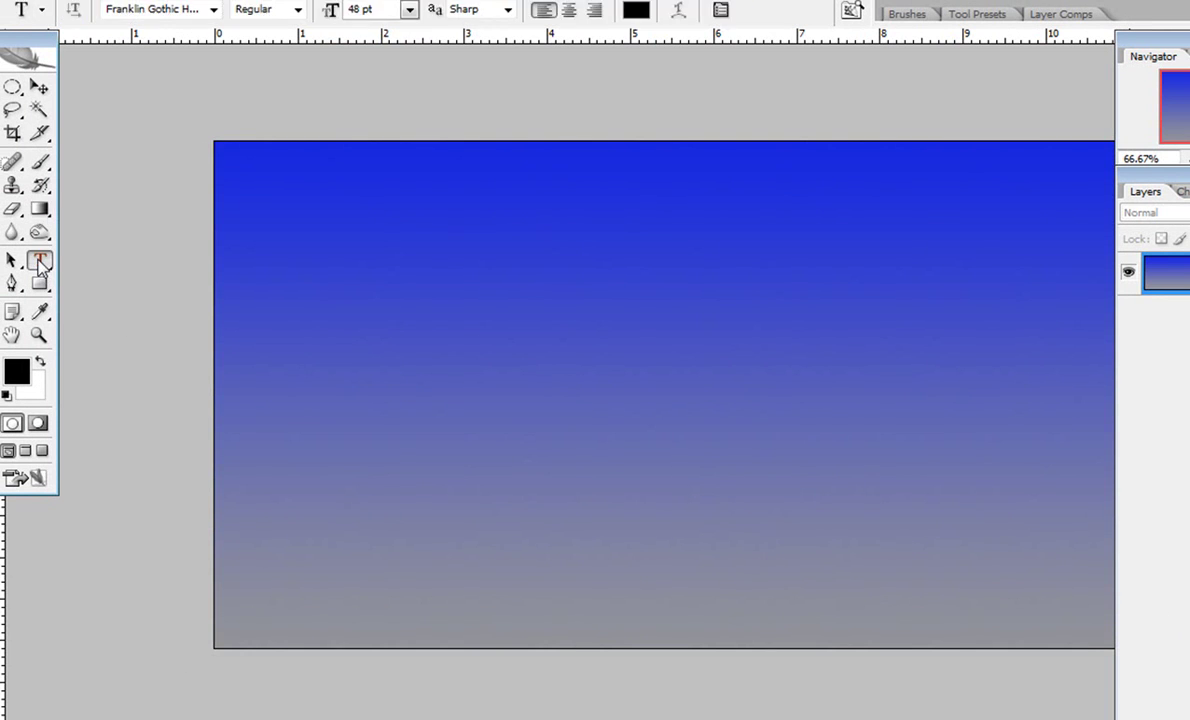
left_click(213, 12)
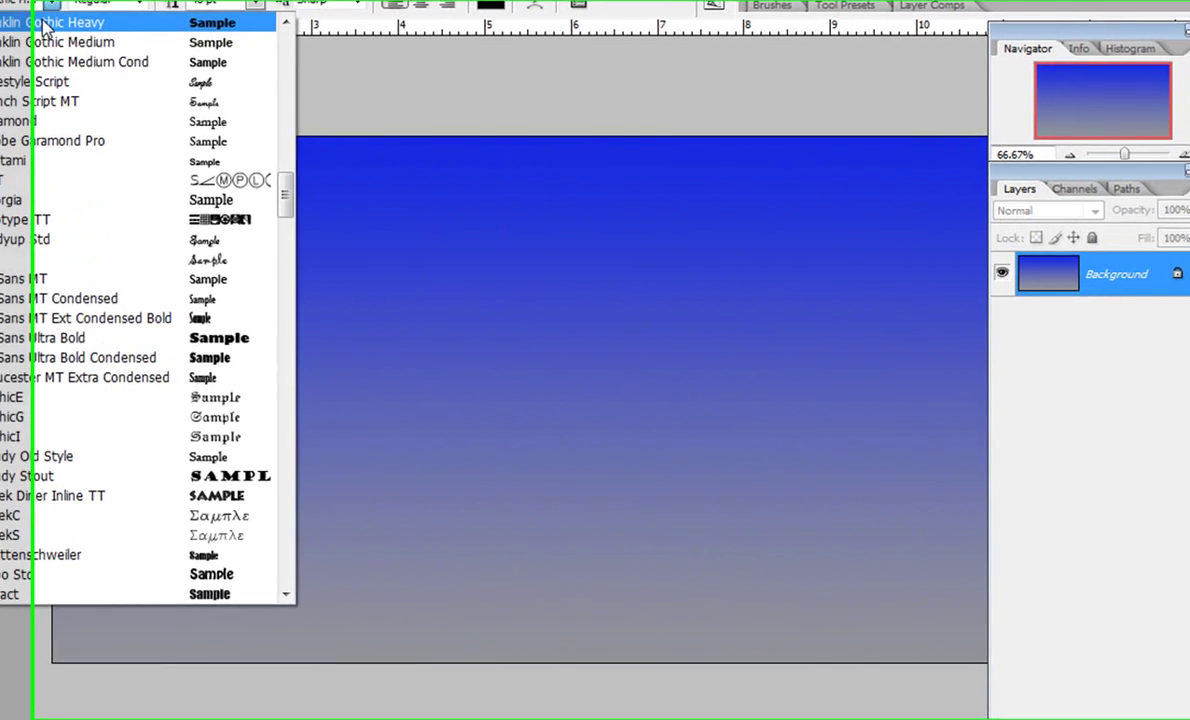
left_click(460, 366)
left_click(460, 366)
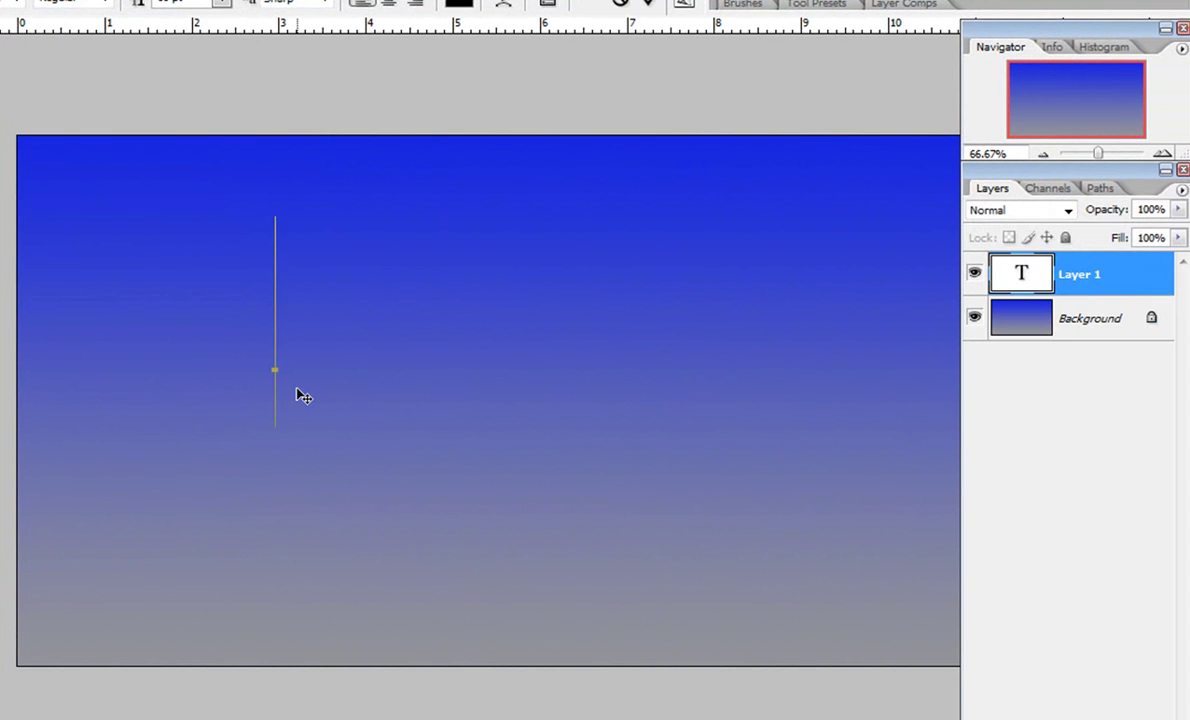
type("ICE")
left_click(1082, 330)
left_click(1113, 280)
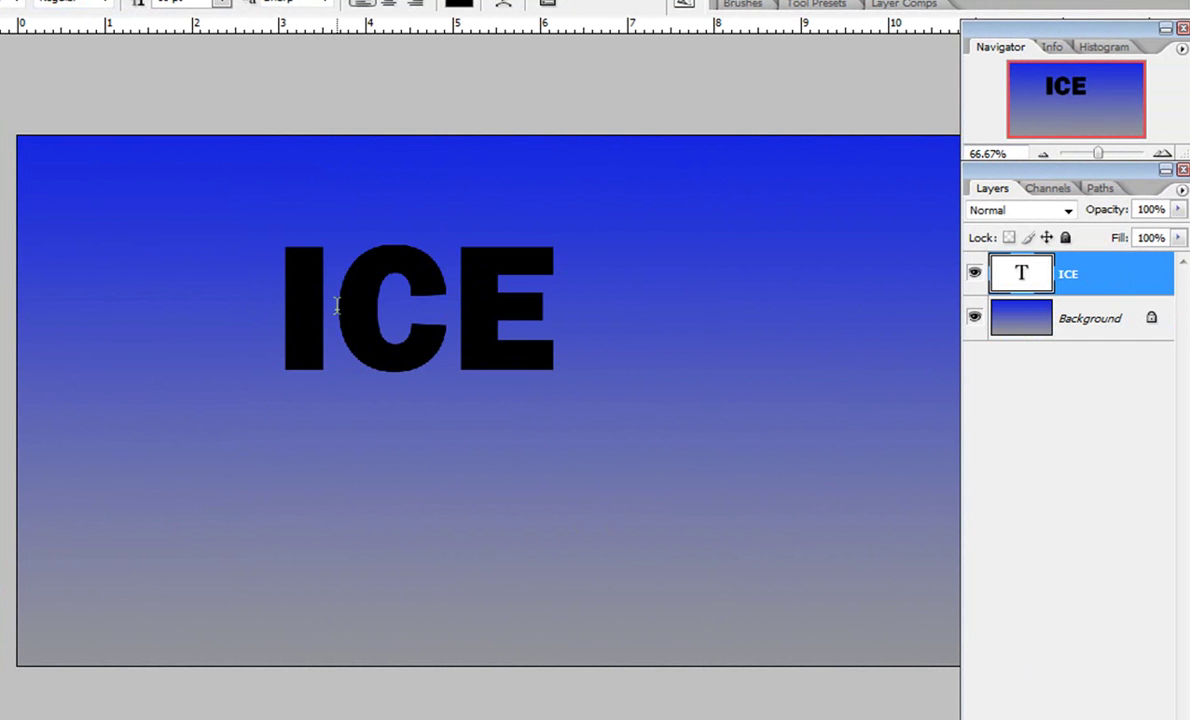
Enlarge the ICE text with Free Transform and commit the resize
key("ctrl+t")
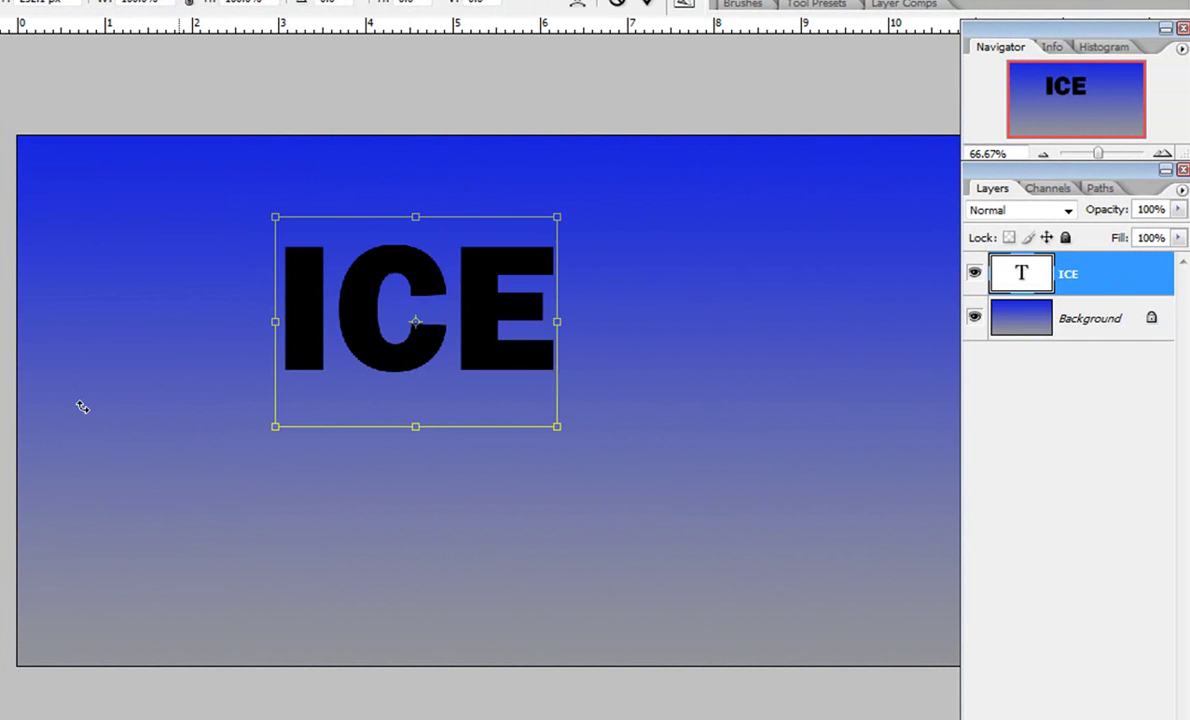
left_click_drag(560, 215, 709, 189)
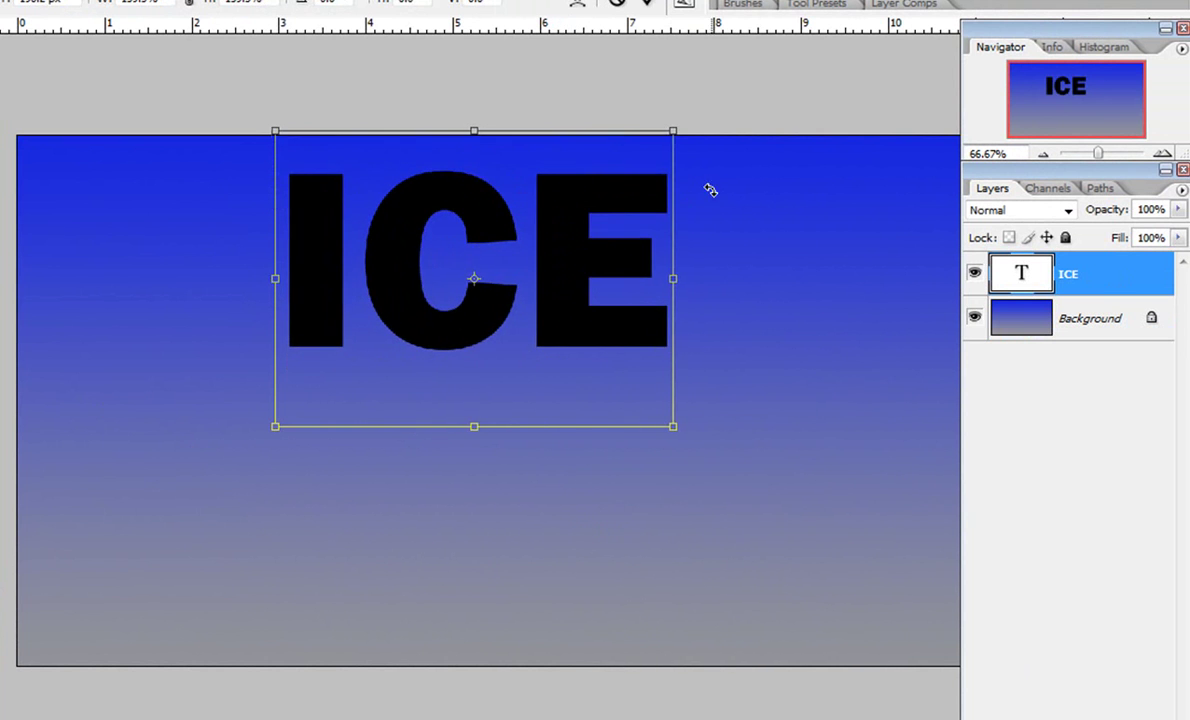
left_click_drag(555, 287, 579, 369)
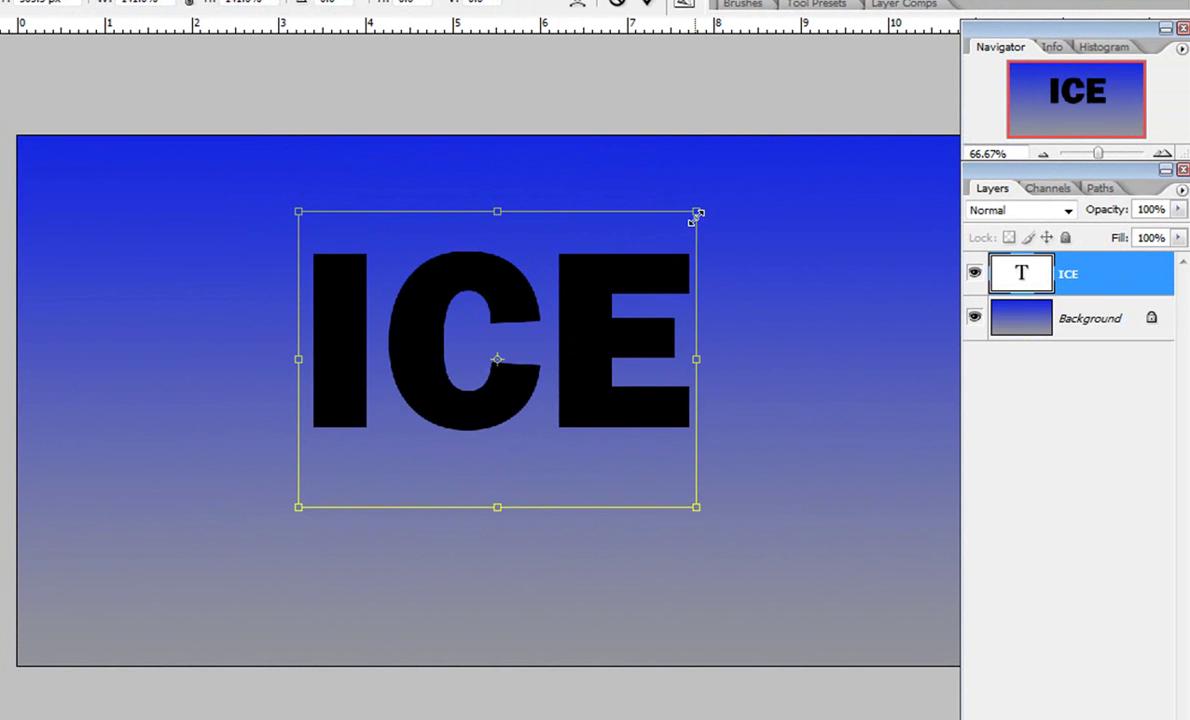
left_click_drag(697, 214, 752, 167)
left_click_drag(645, 343, 630, 379)
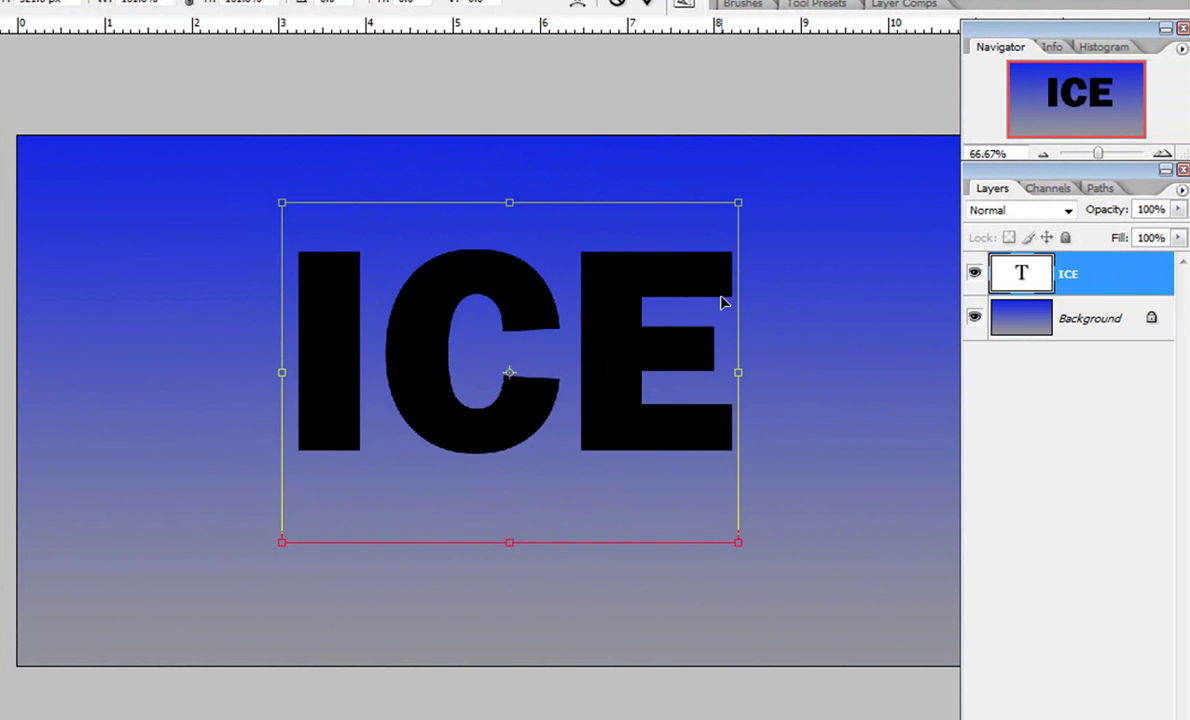
left_click_drag(742, 199, 762, 182)
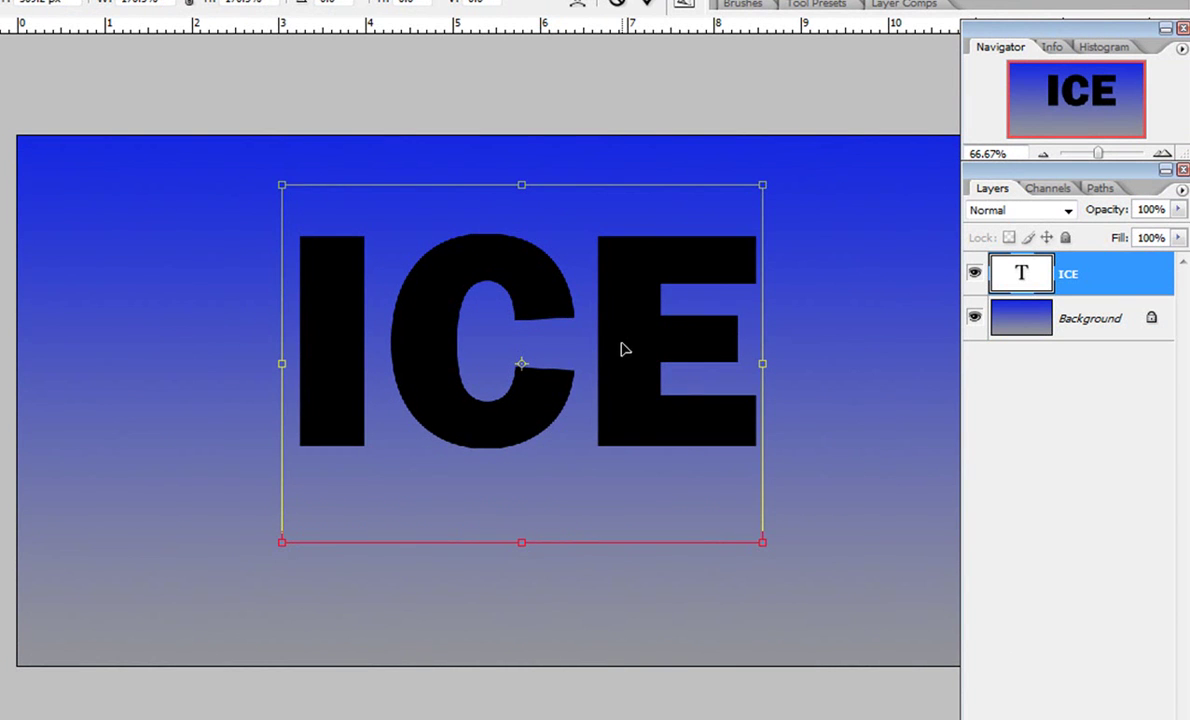
left_click_drag(621, 349, 620, 365)
key("Return")
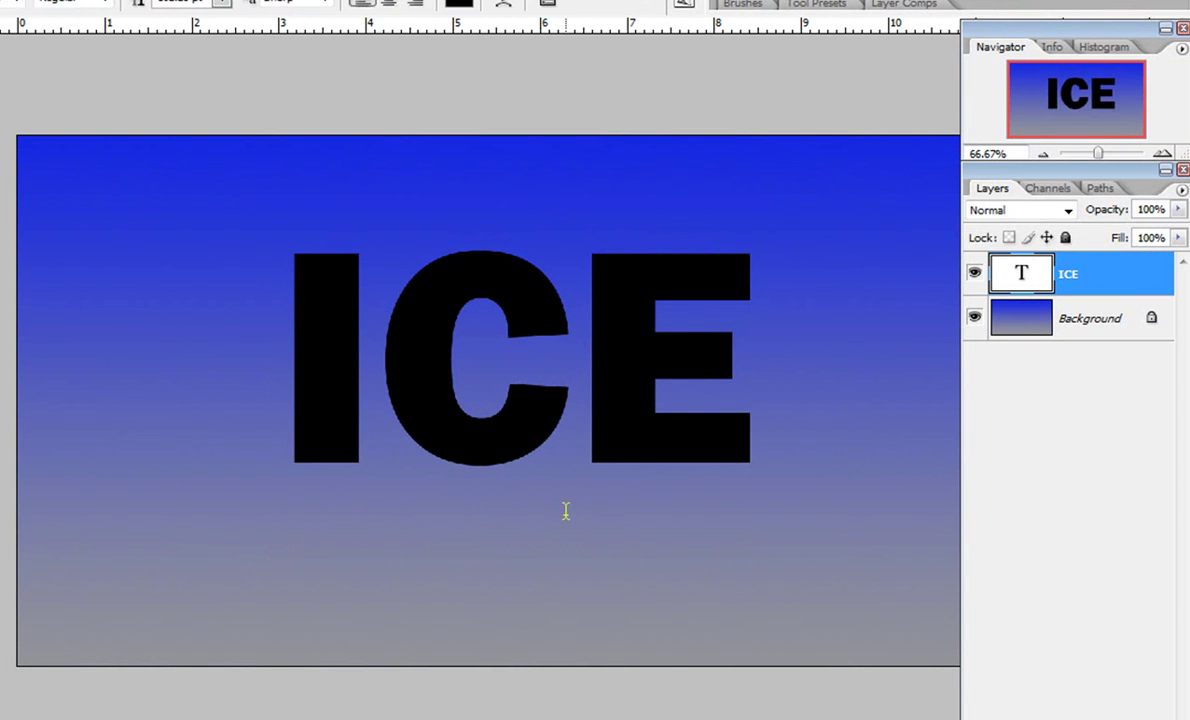
Centre the ICE text vertically and horizontally on the canvas, then deselect
key("ctrl+a")
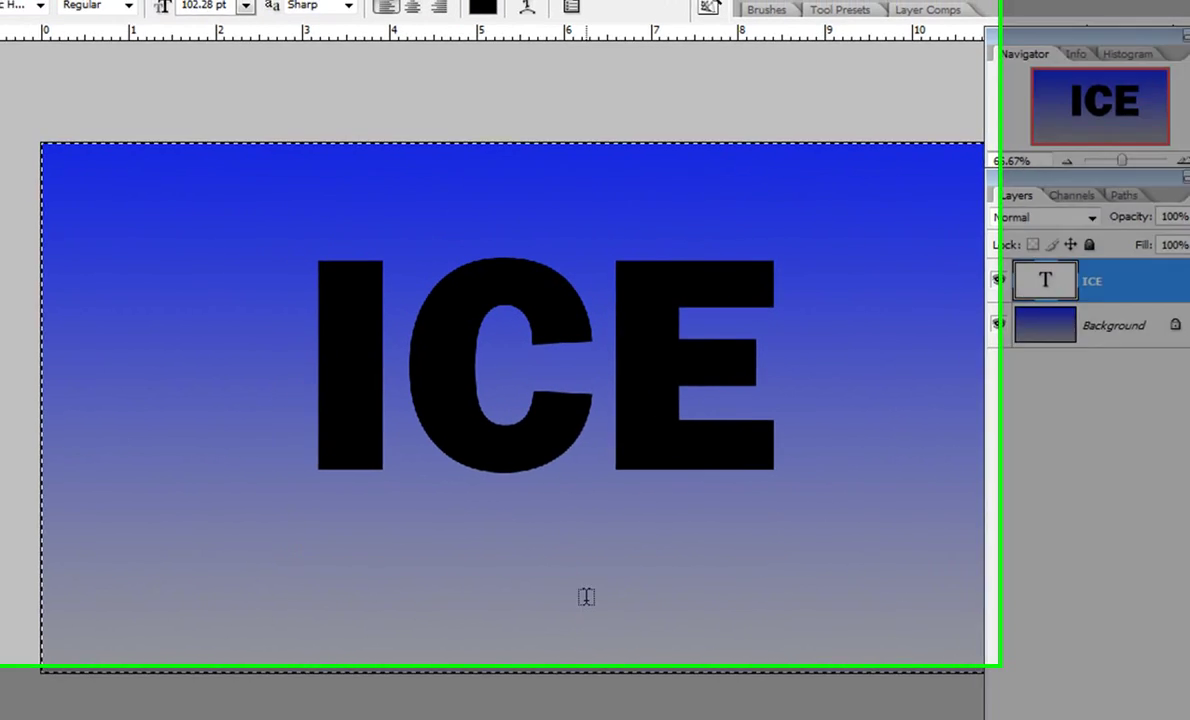
left_click(50, 145)
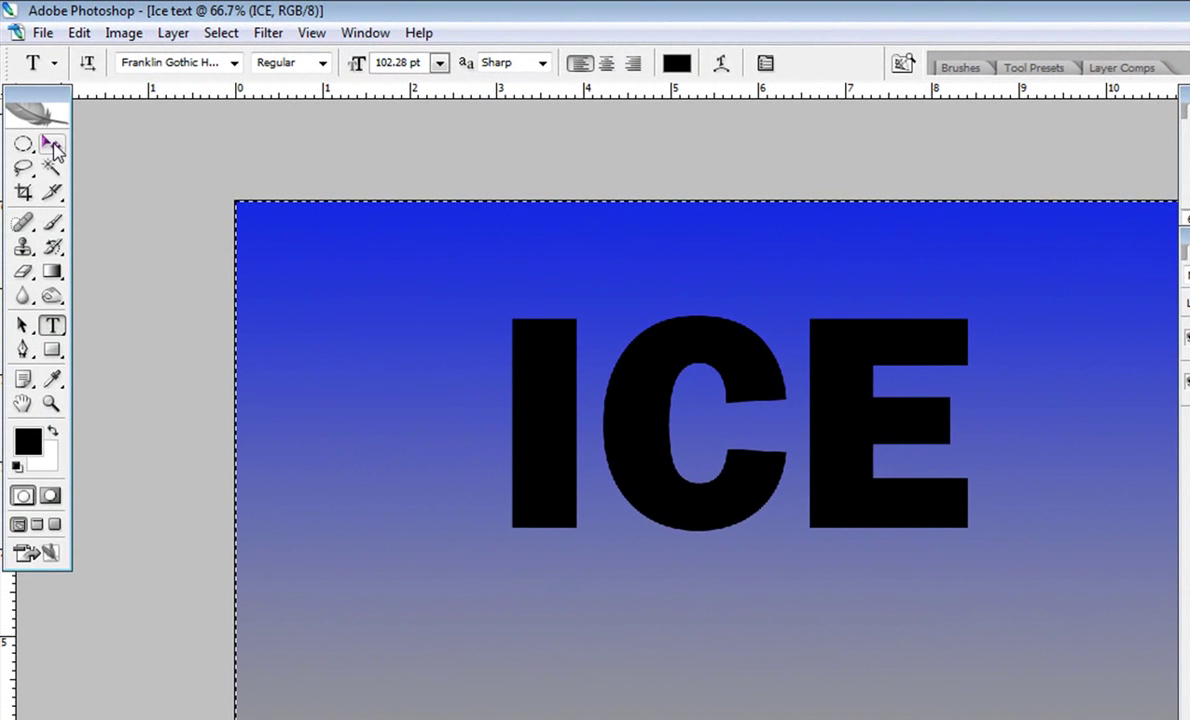
left_click(583, 64)
left_click(584, 66)
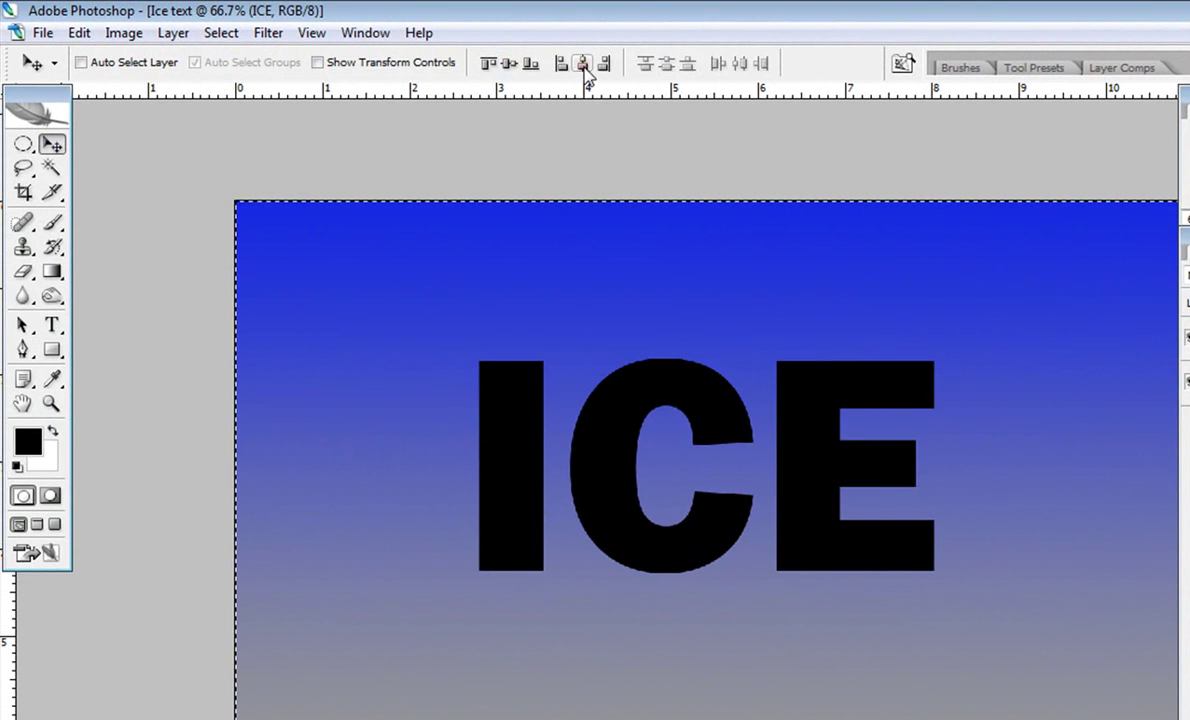
key("ctrl+d")
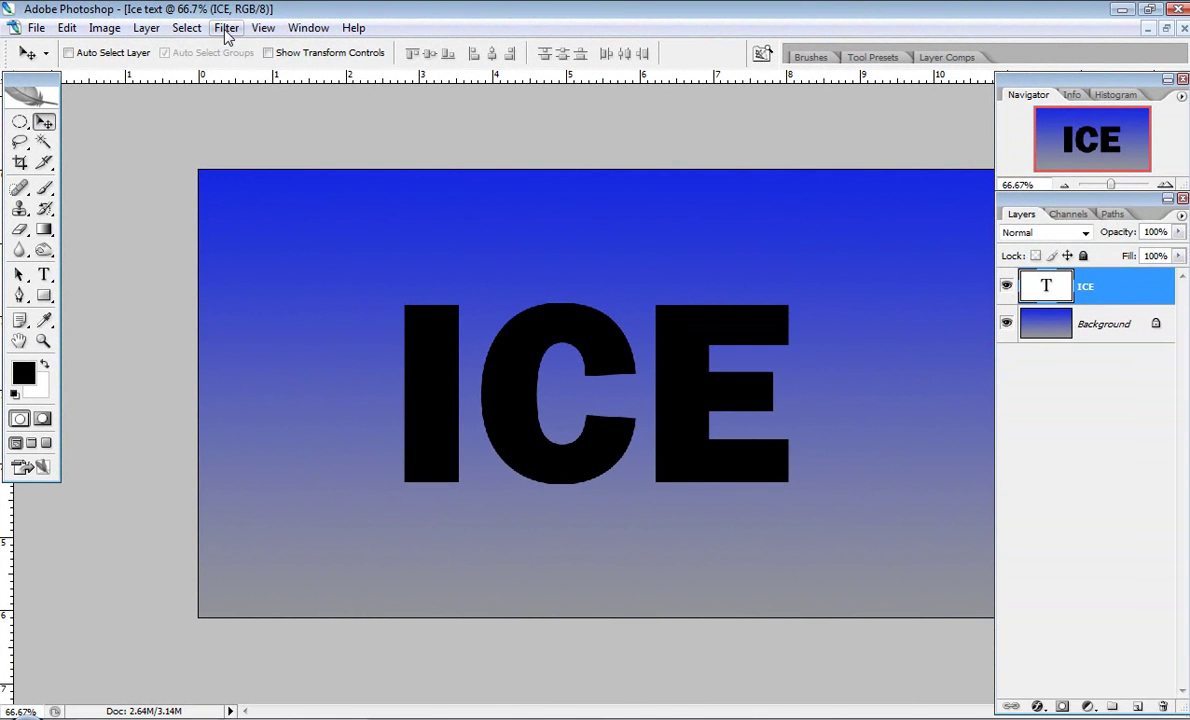
Rasterize the type for Liquify and Forward Warp the edges of I, C and E
left_click(227, 28)
left_click(240, 107)
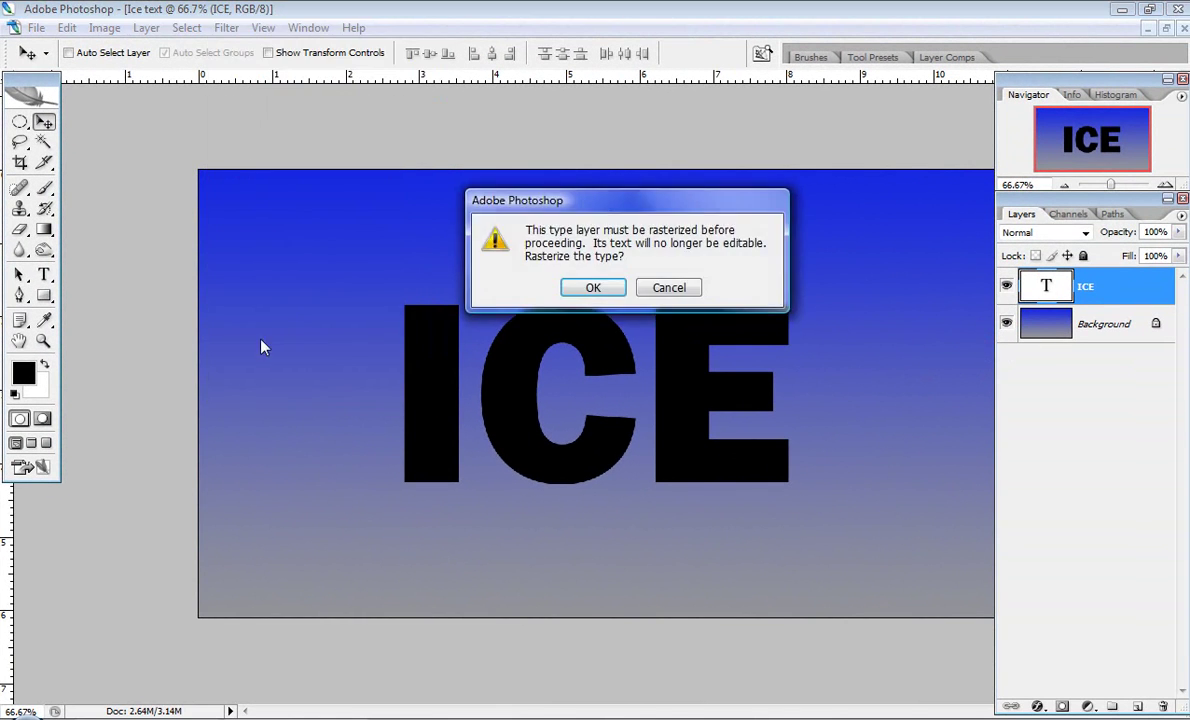
left_click(593, 288)
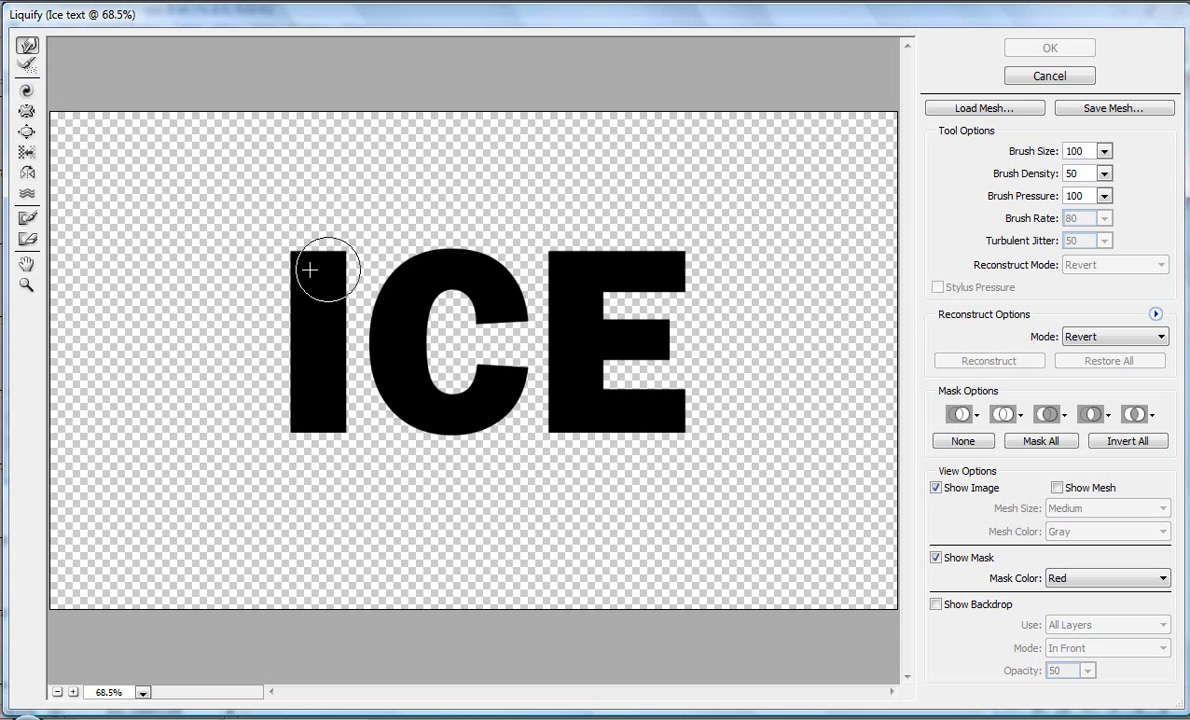
mouse_move(292, 258)
left_mouse_down()
mouse_move(363, 246)
mouse_move(348, 337)
left_mouse_up()
left_click_drag(315, 250, 340, 244)
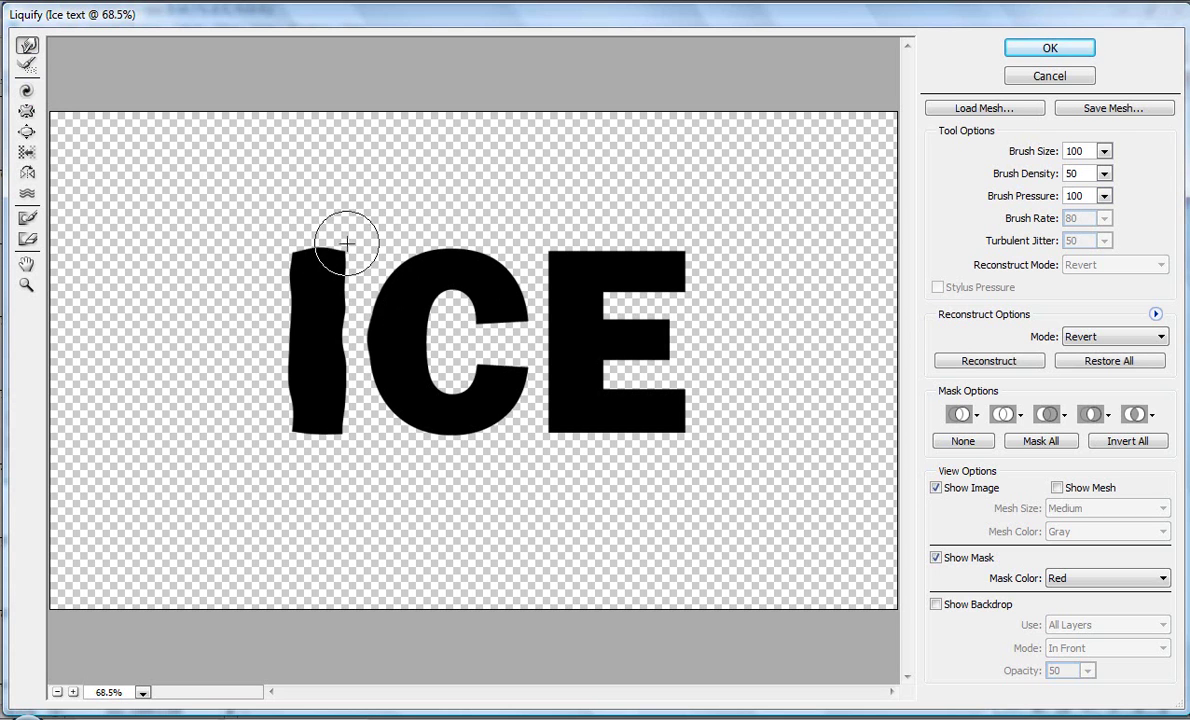
left_click_drag(382, 300, 364, 311)
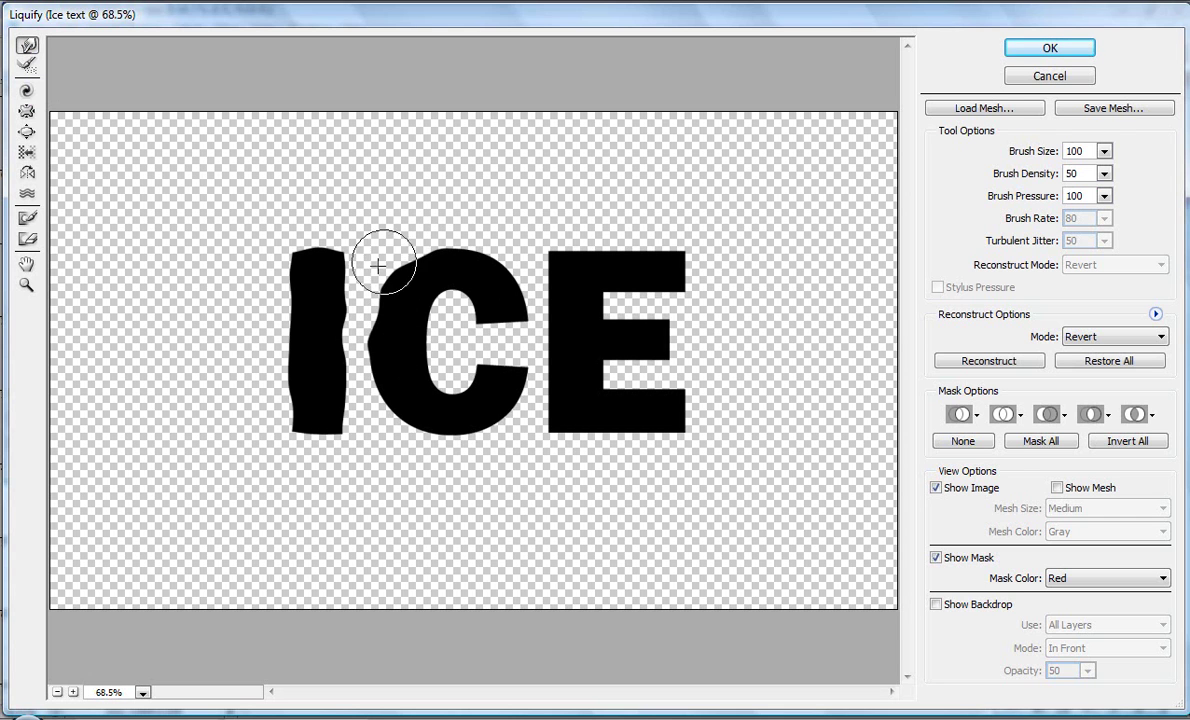
mouse_move(386, 254)
left_mouse_down()
mouse_move(478, 252)
mouse_move(450, 300)
mouse_move(452, 284)
mouse_move(470, 313)
mouse_move(524, 317)
mouse_move(505, 322)
mouse_move(522, 294)
mouse_move(515, 331)
mouse_move(486, 332)
mouse_move(510, 358)
mouse_move(538, 364)
mouse_move(478, 340)
mouse_move(453, 383)
mouse_move(452, 372)
mouse_move(513, 417)
mouse_move(520, 399)
mouse_move(385, 417)
mouse_move(453, 436)
mouse_move(478, 412)
mouse_move(382, 380)
mouse_move(438, 345)
mouse_move(446, 359)
mouse_move(531, 276)
mouse_move(534, 244)
mouse_move(647, 240)
mouse_move(688, 274)
mouse_move(696, 283)
mouse_move(678, 299)
mouse_move(661, 287)
mouse_move(590, 308)
mouse_move(611, 347)
mouse_move(590, 390)
mouse_move(619, 387)
mouse_move(566, 364)
mouse_move(667, 358)
mouse_move(672, 329)
mouse_move(696, 388)
mouse_move(688, 425)
mouse_move(634, 436)
mouse_move(584, 412)
mouse_move(603, 427)
mouse_move(598, 417)
mouse_move(651, 420)
mouse_move(544, 427)
mouse_move(544, 417)
mouse_move(531, 425)
mouse_move(560, 428)
mouse_move(540, 427)
left_mouse_up()
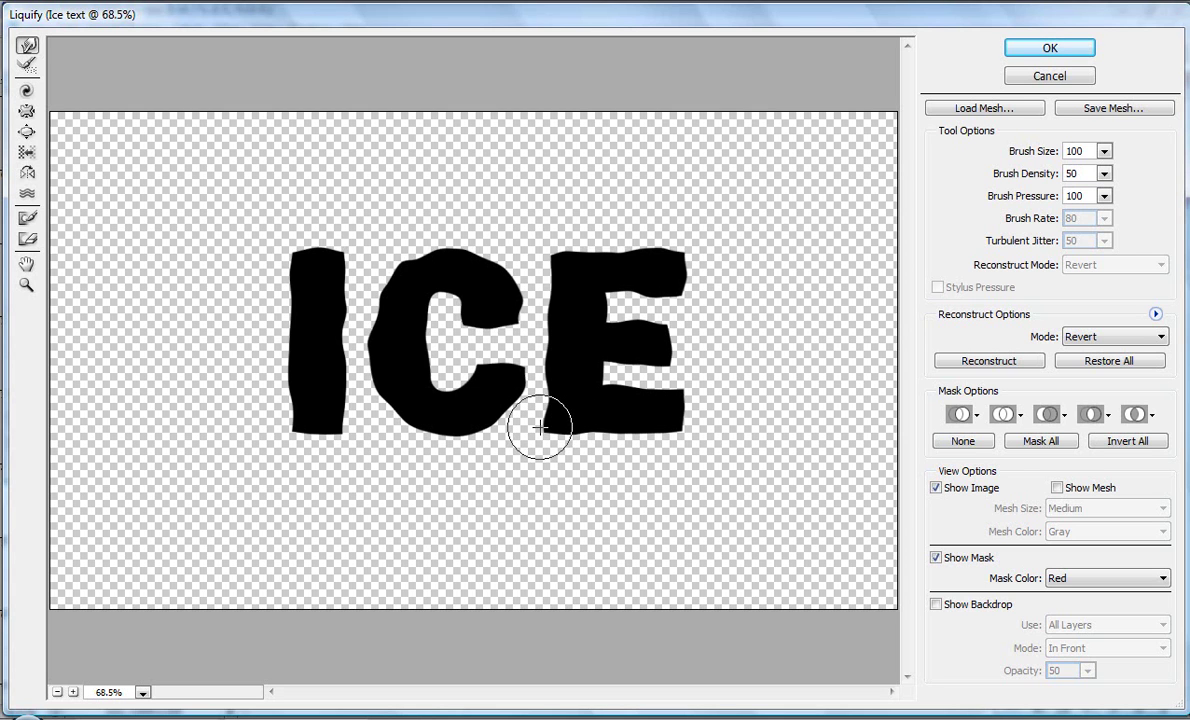
mouse_move(744, 261)
left_mouse_down()
mouse_move(694, 425)
mouse_move(658, 398)
mouse_move(691, 389)
mouse_move(669, 346)
mouse_move(667, 359)
mouse_move(690, 300)
mouse_move(686, 264)
left_mouse_up()
Apply the Liquify warp and fill the letters with the Render > Clouds filter
left_click(1050, 47)
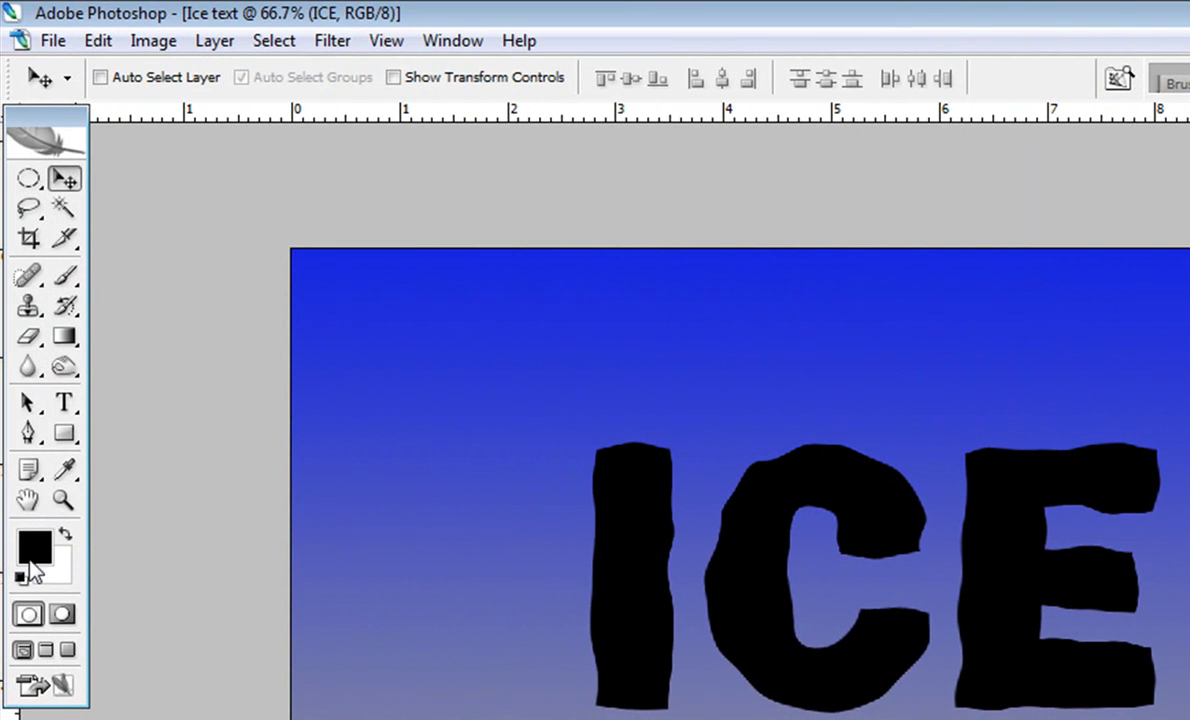
left_click(333, 41)
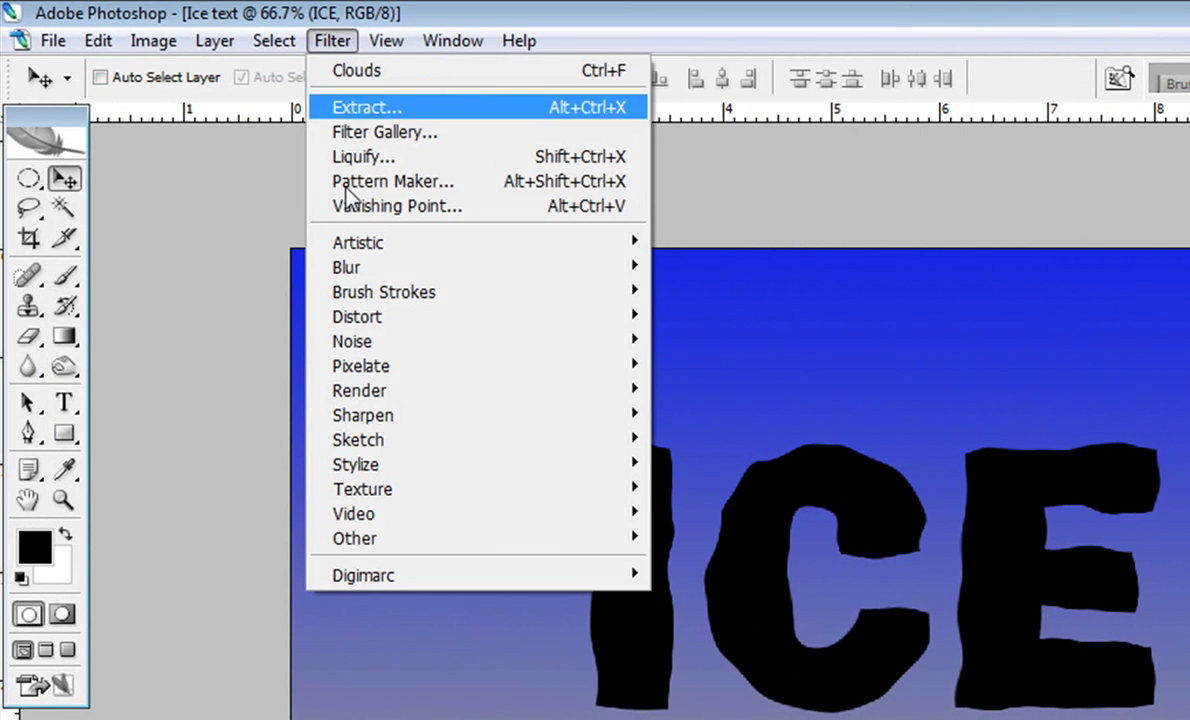
mouse_move(357, 392)
left_click(707, 392)
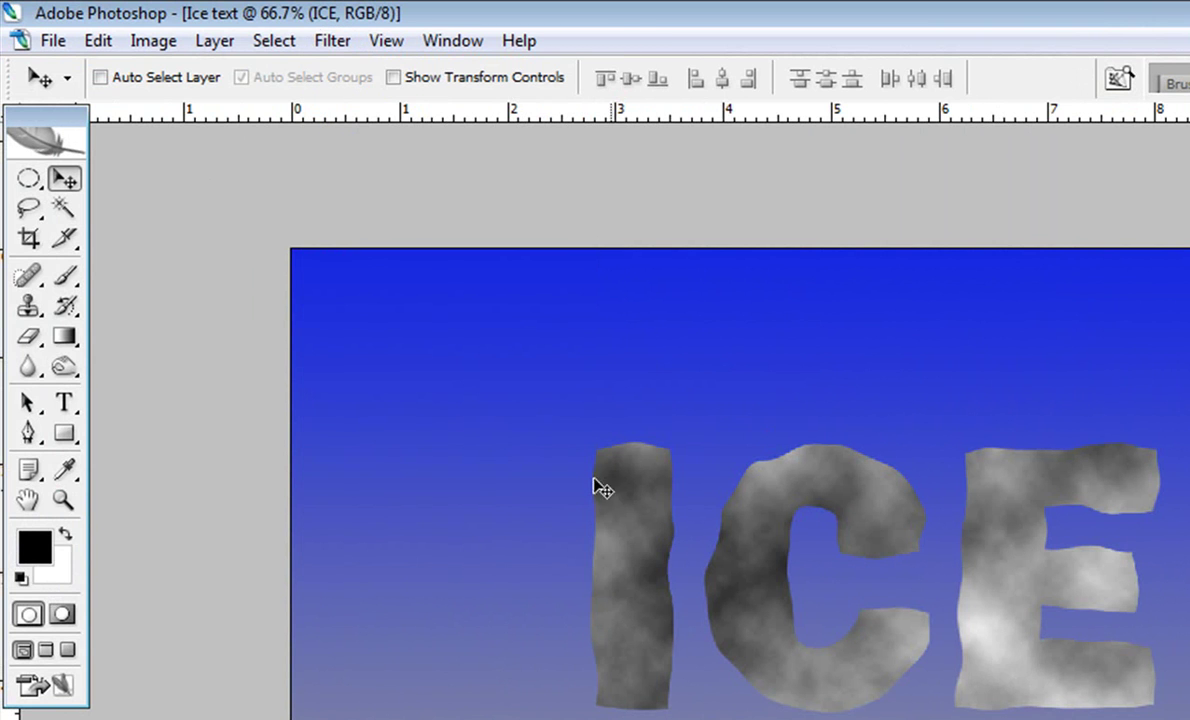
Outline the letters with a 6 px black inside stroke
left_click(98, 40)
left_click(133, 436)
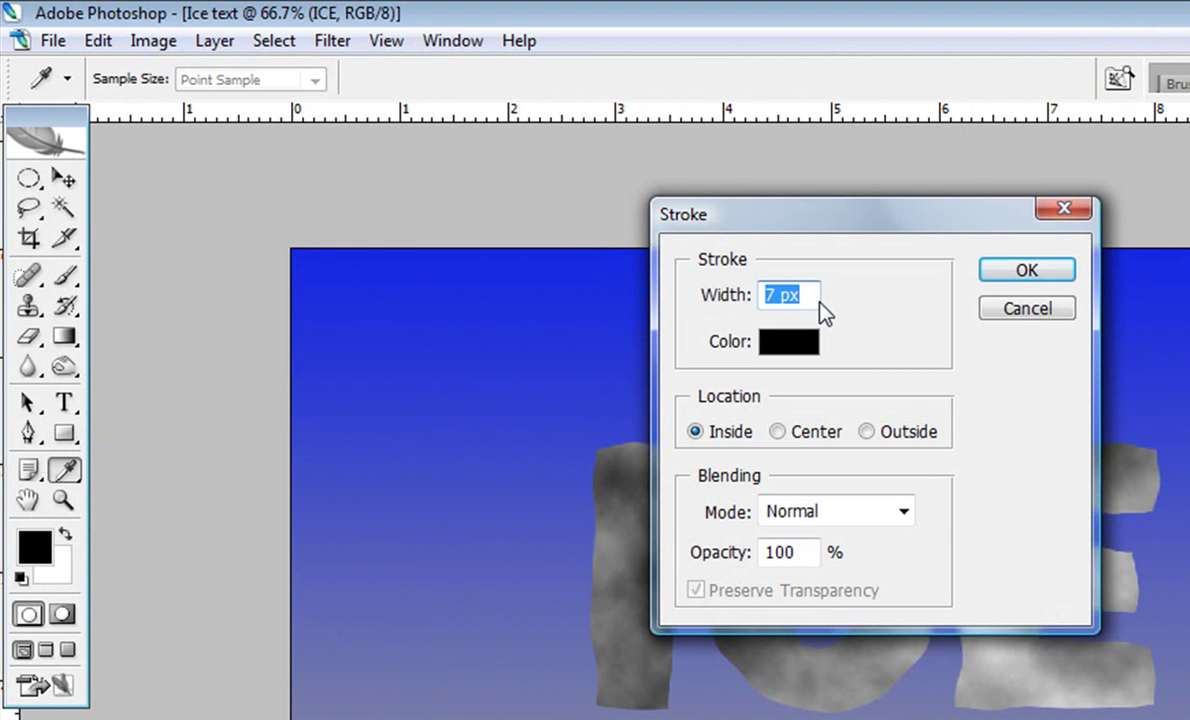
type("6")
left_click(1025, 272)
key("v")
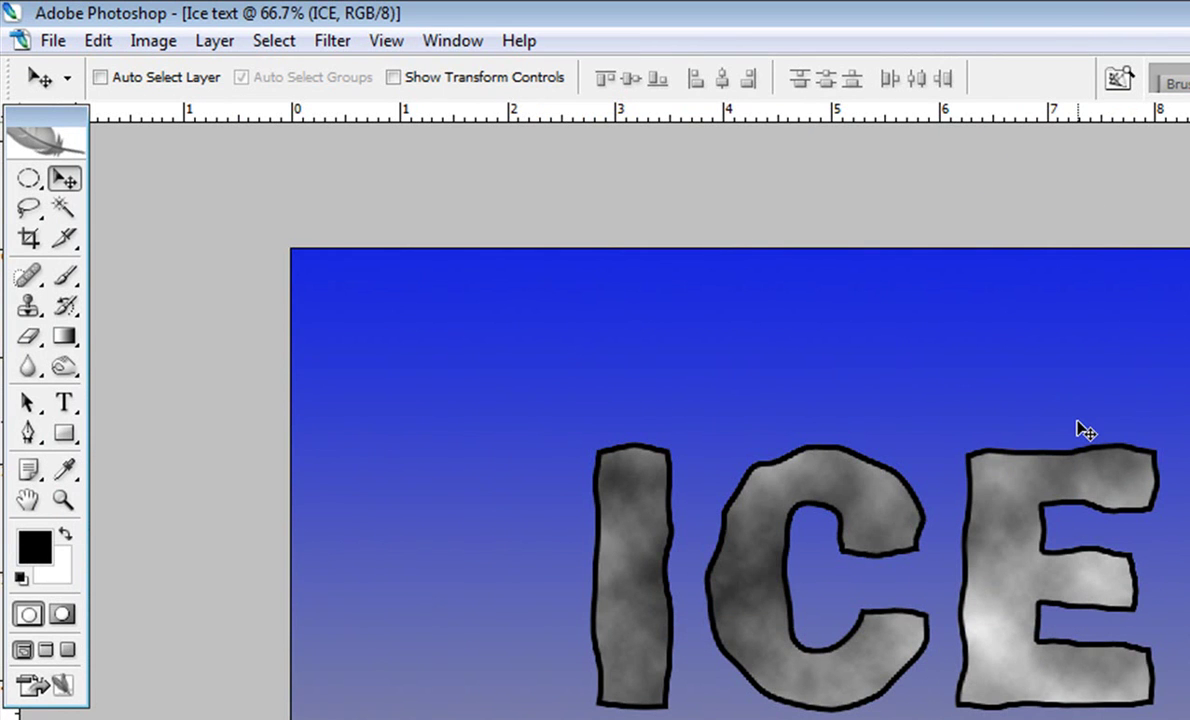
Apply a Gaussian Blur with a 7-pixel radius to the ICE letters
left_click(331, 40)
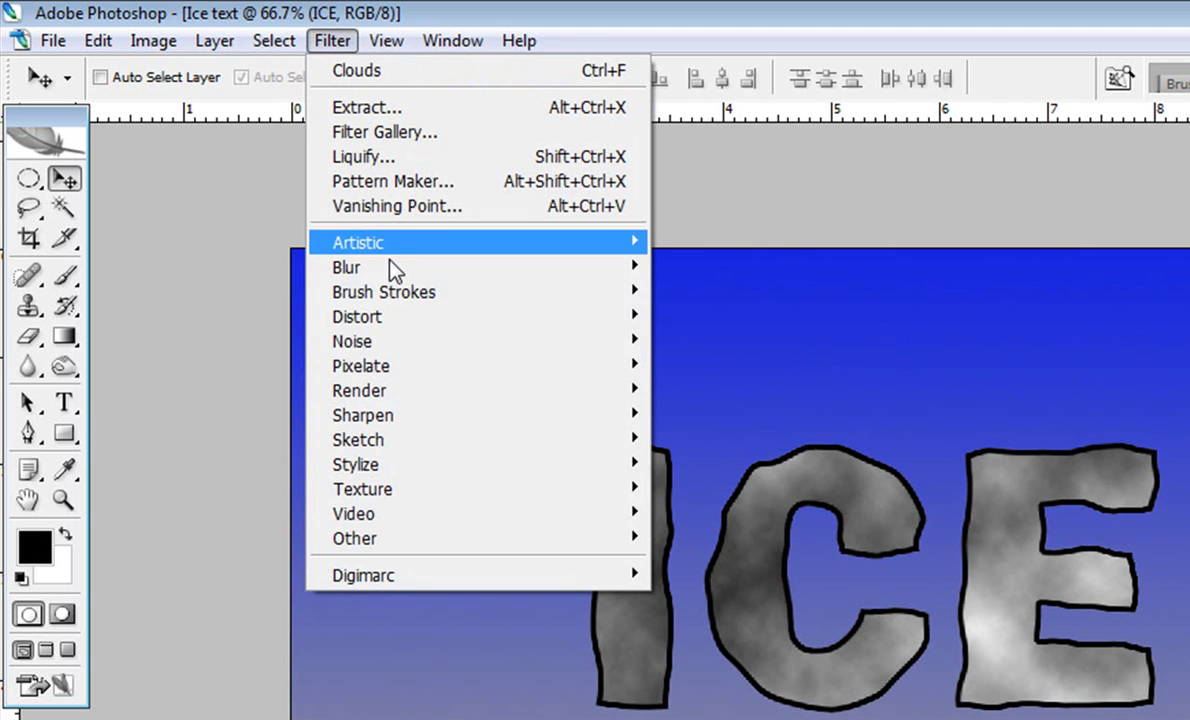
mouse_move(425, 280)
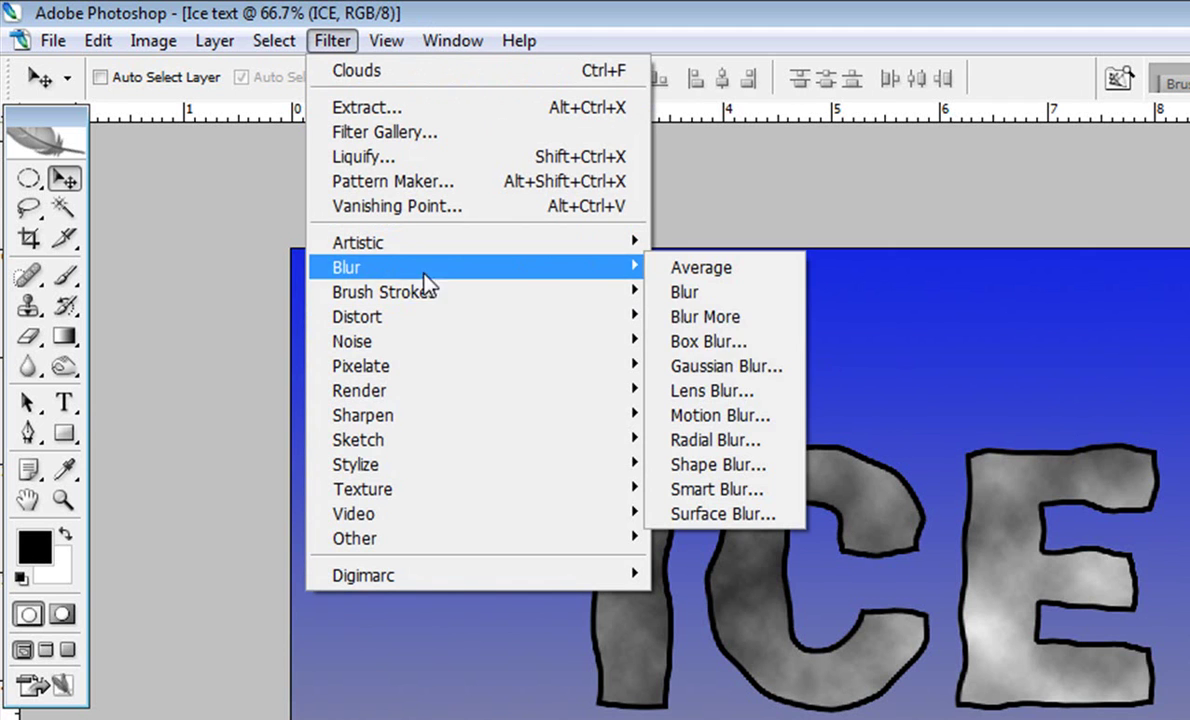
left_click(699, 366)
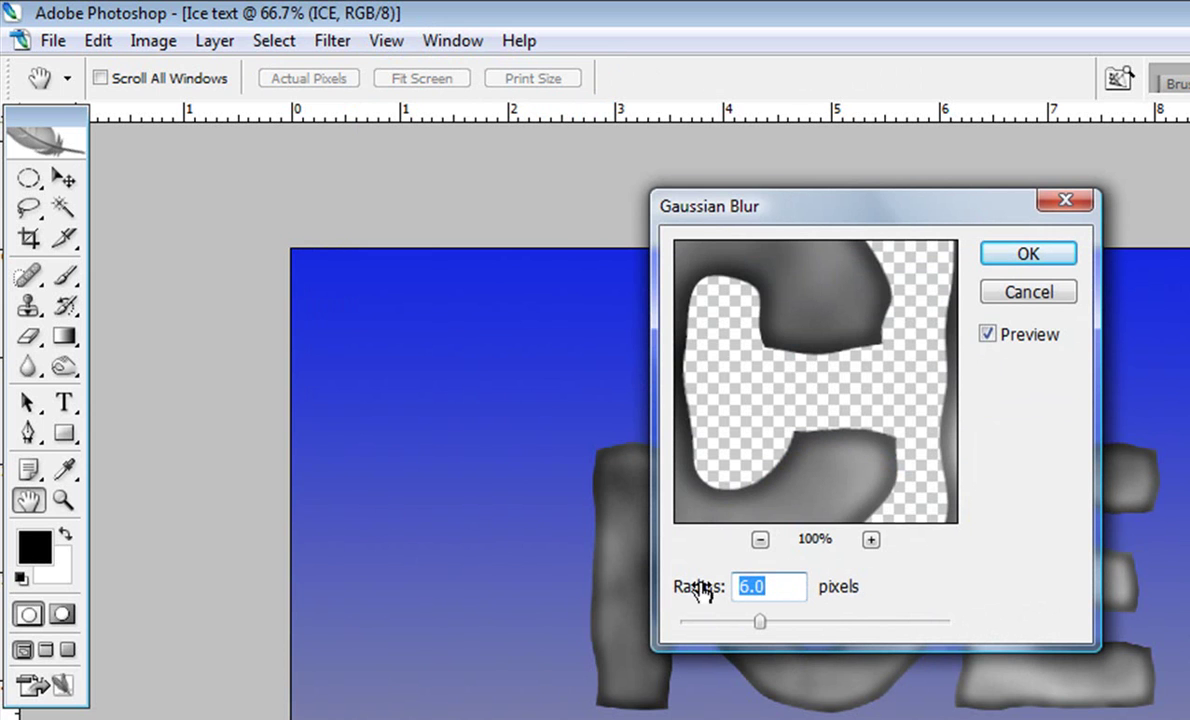
type("7")
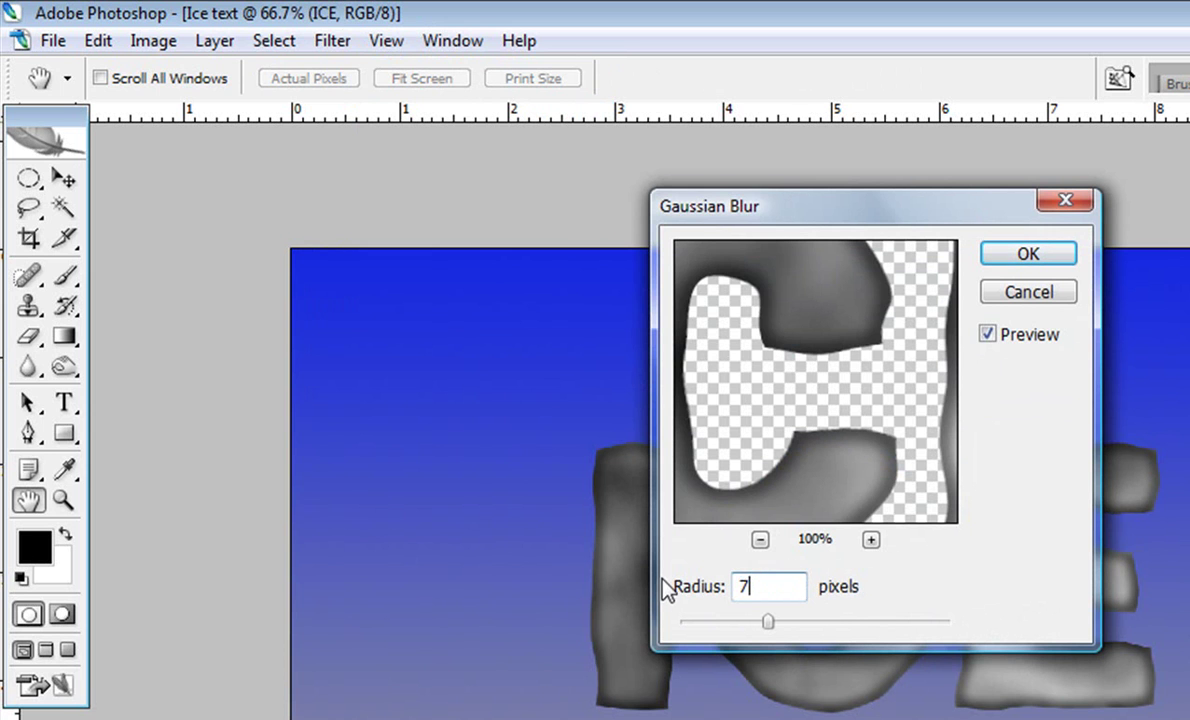
left_click(1028, 256)
key("v")
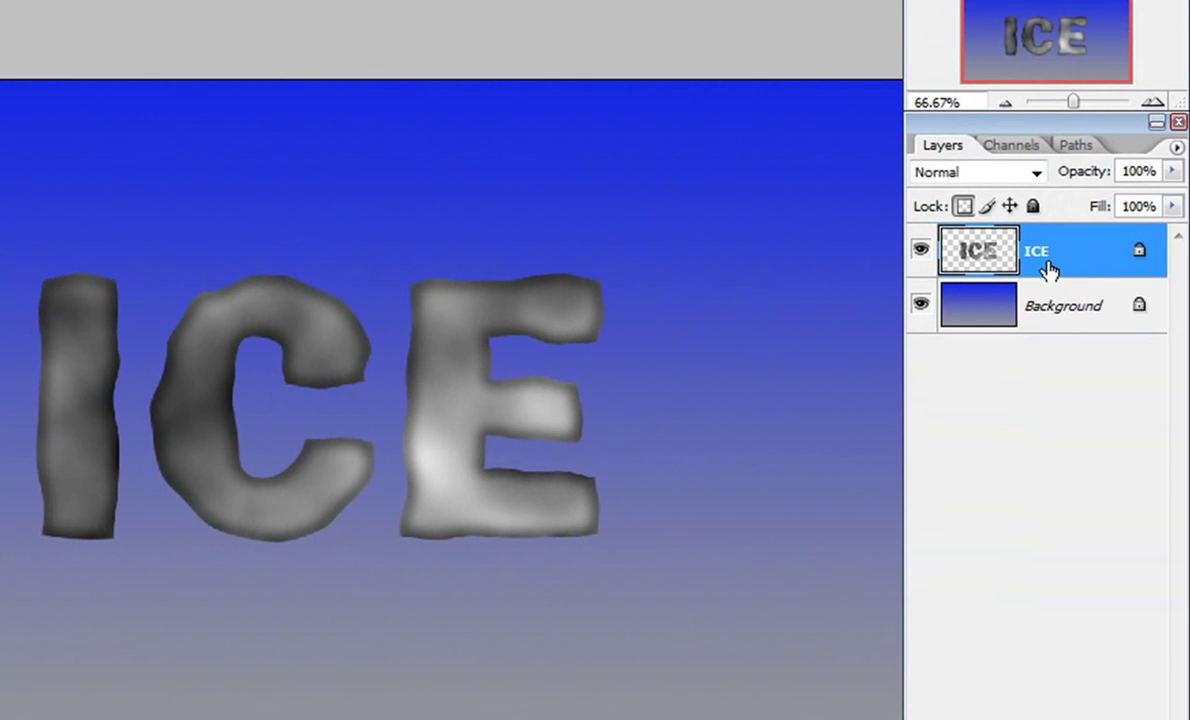
Duplicate the ICE layer and rename the original layer PLASTIC
key("ctrl+j")
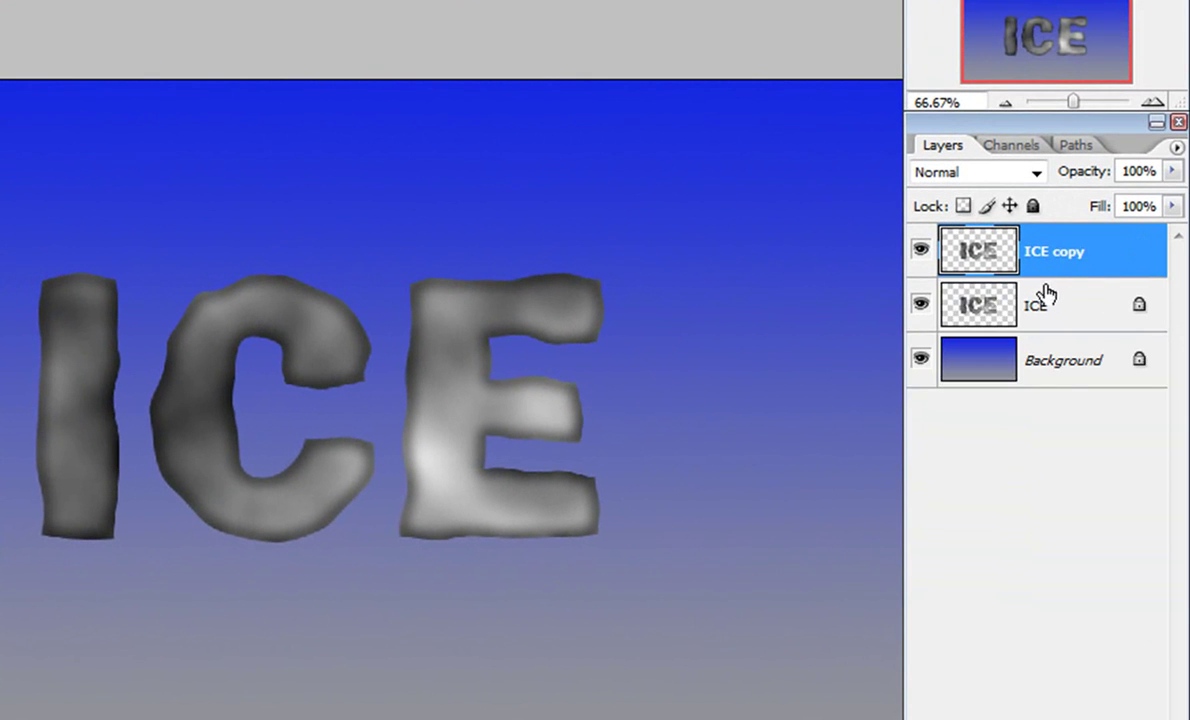
left_click(1046, 309)
double_click(1040, 305)
type("P")
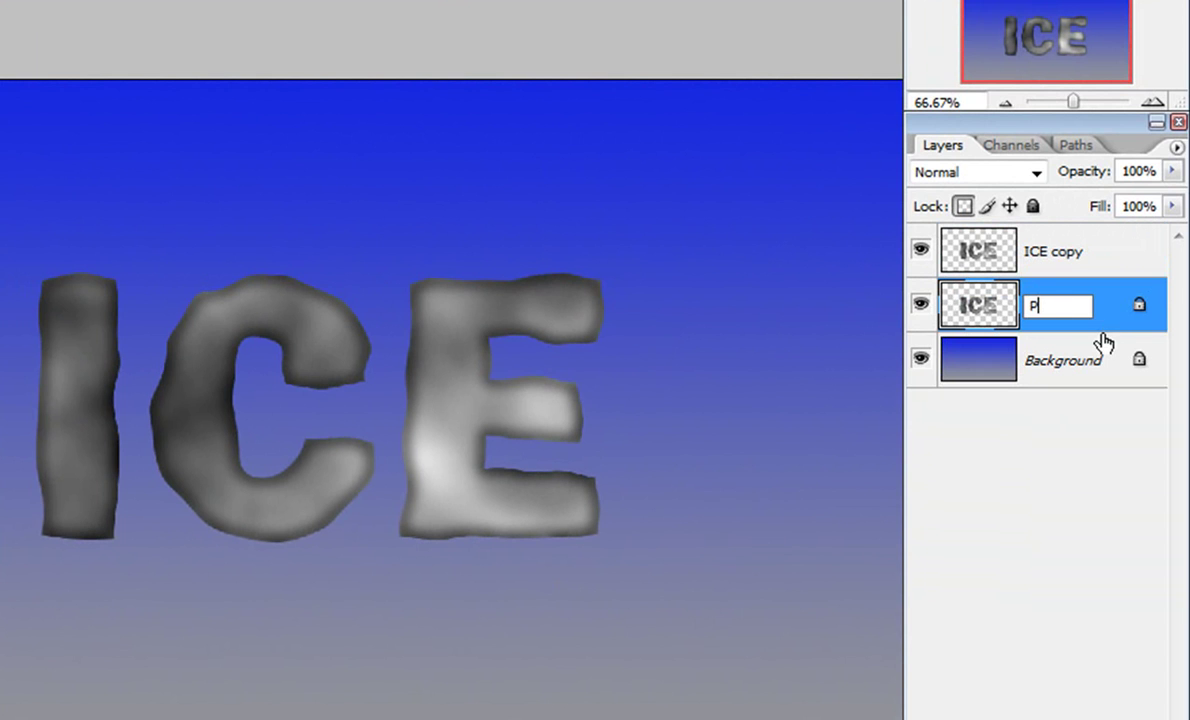
type("LASTIC")
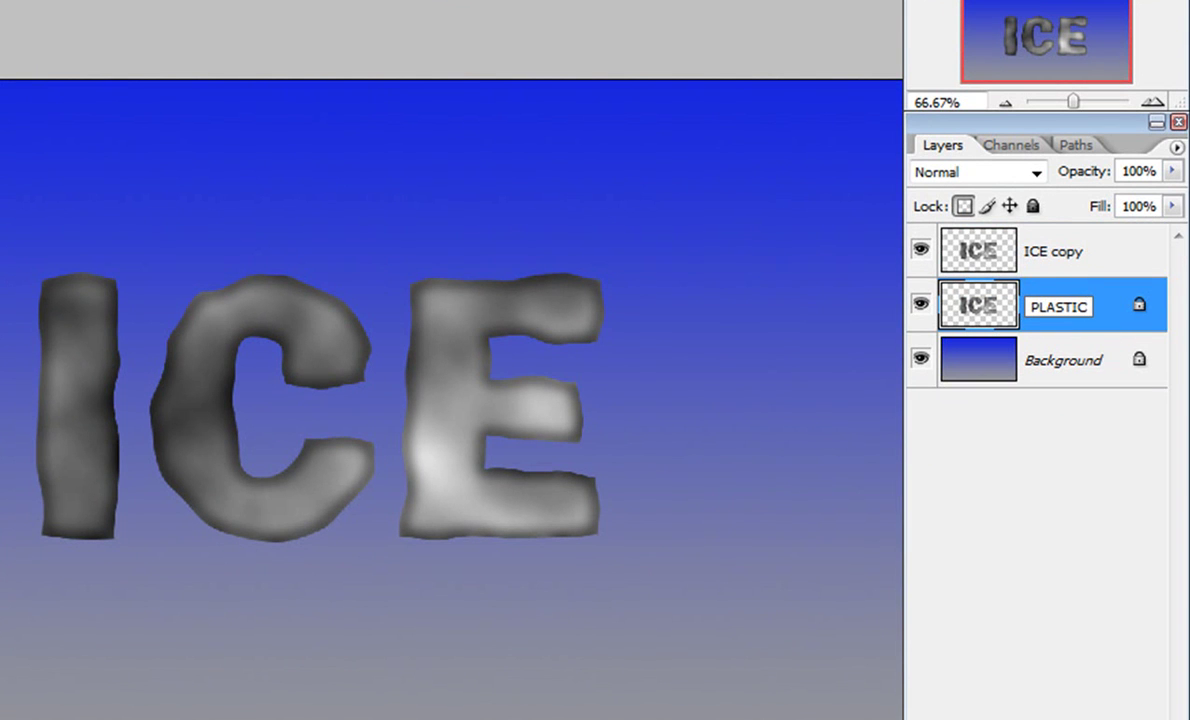
Rename the copy CHROME, hide it, and select the PLASTIC layer
left_click(1034, 258)
double_click(1083, 253)
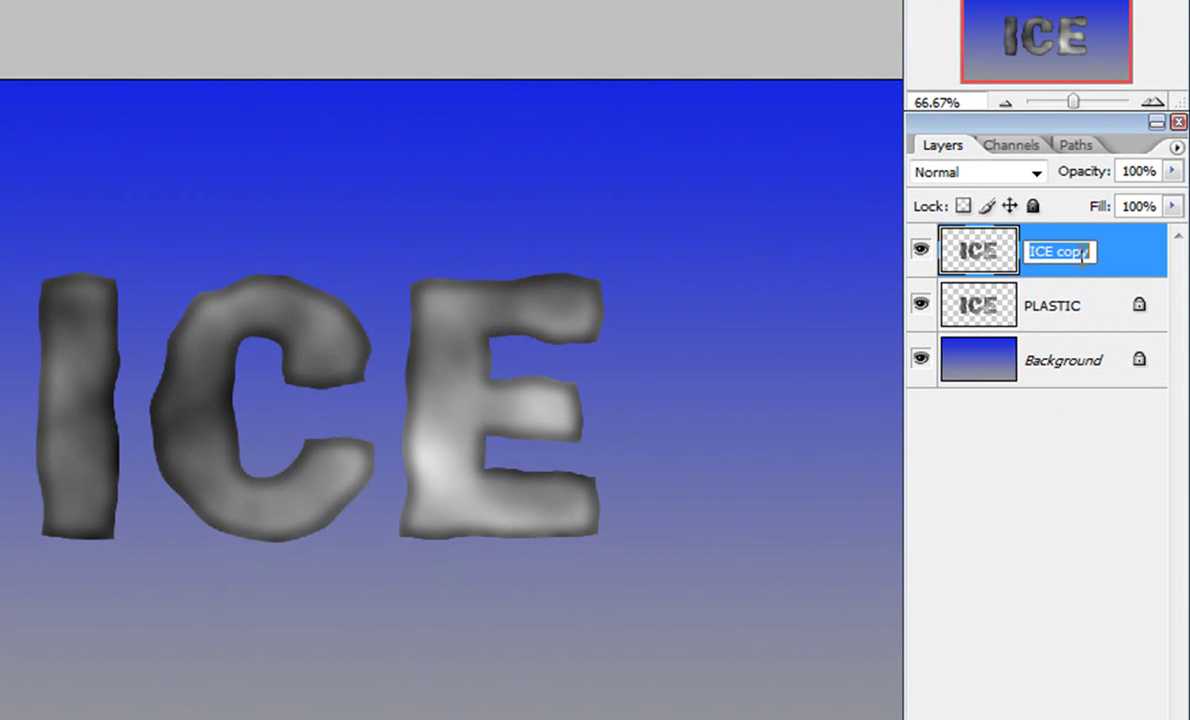
type("CHROME")
left_click(945, 582)
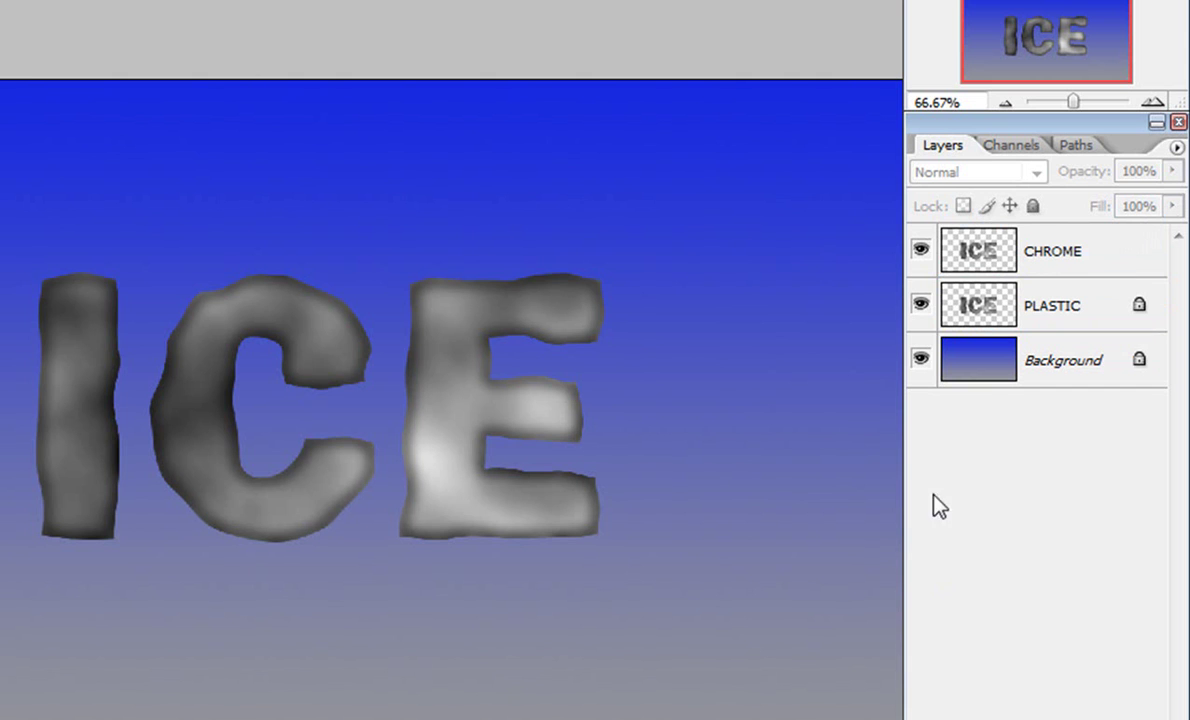
left_click(921, 251)
left_click(975, 294)
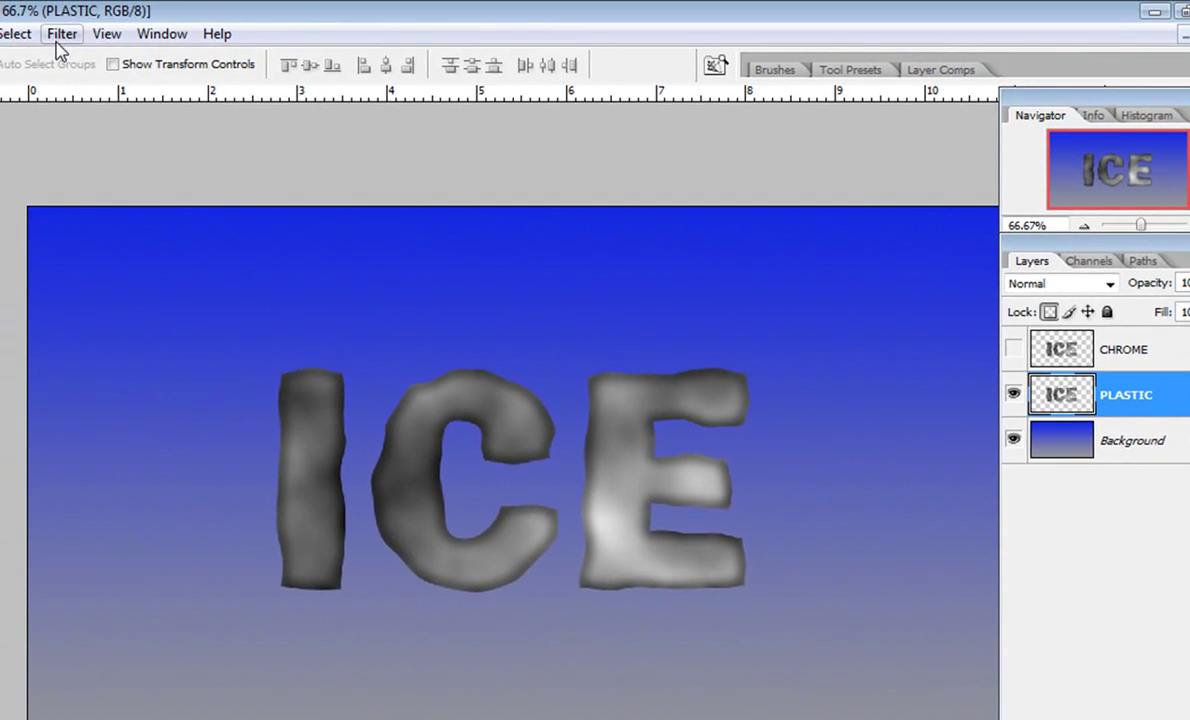
Apply Plastic Wrap to the PLASTIC letters: Highlight Strength 20, Detail 15, Smoothness 15
left_click(58, 38)
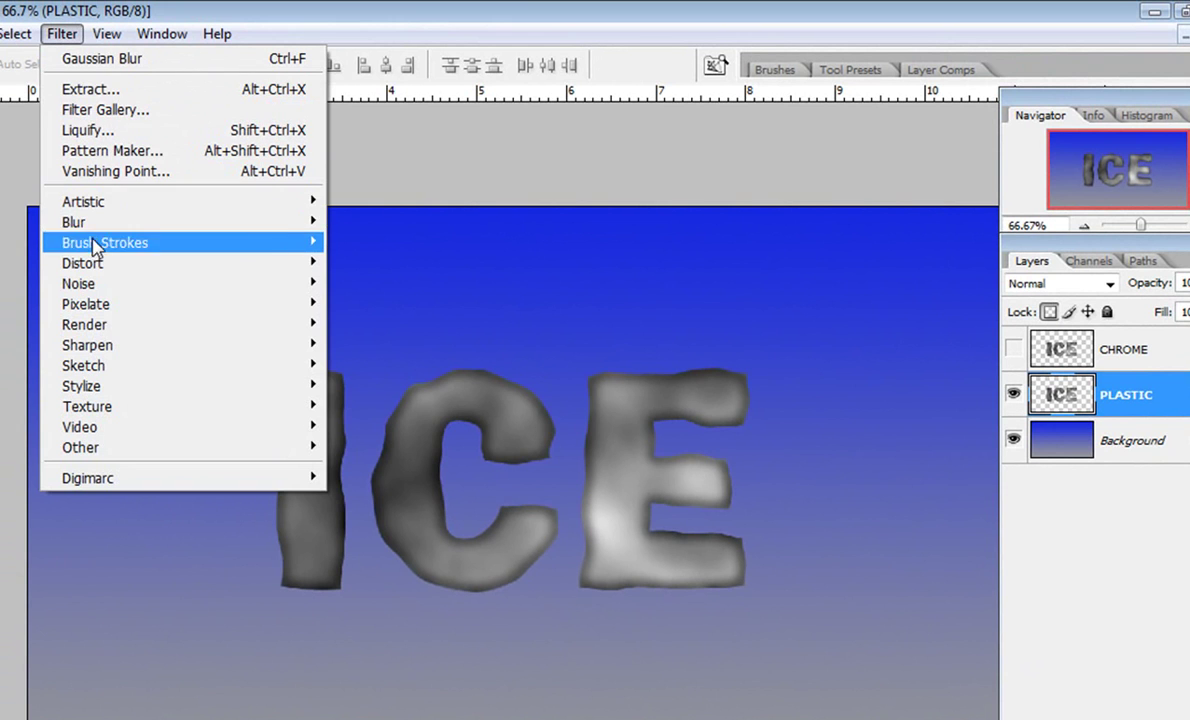
mouse_move(102, 207)
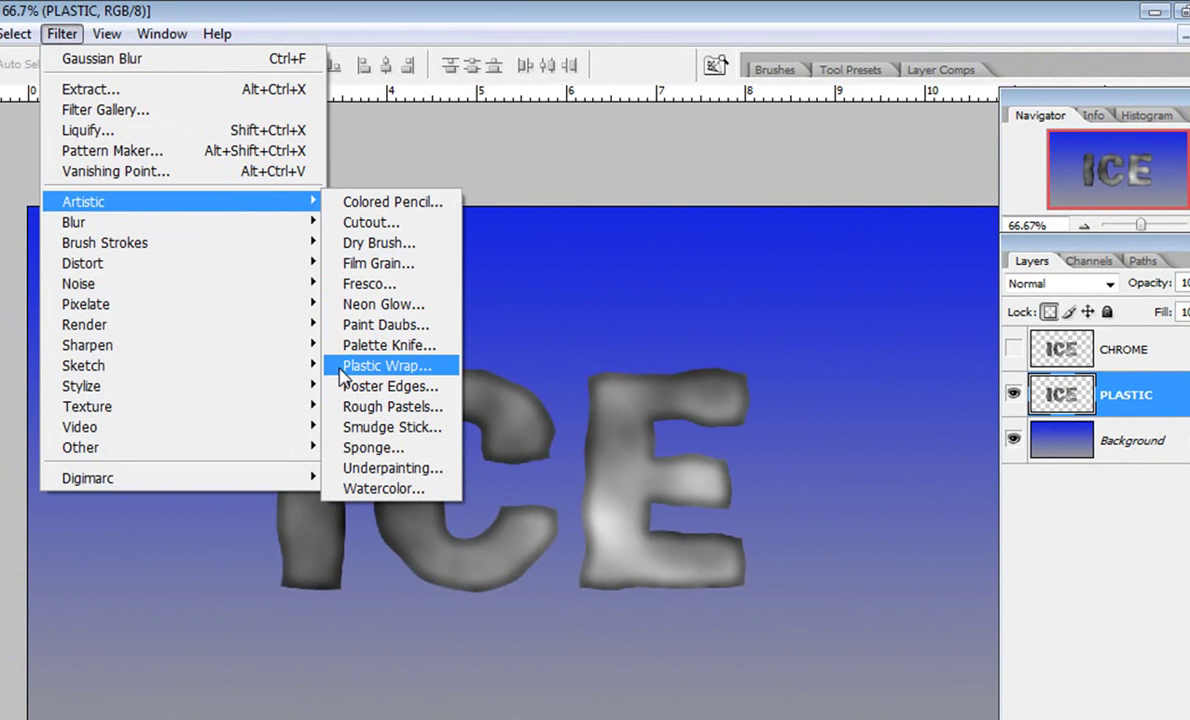
left_click(340, 367)
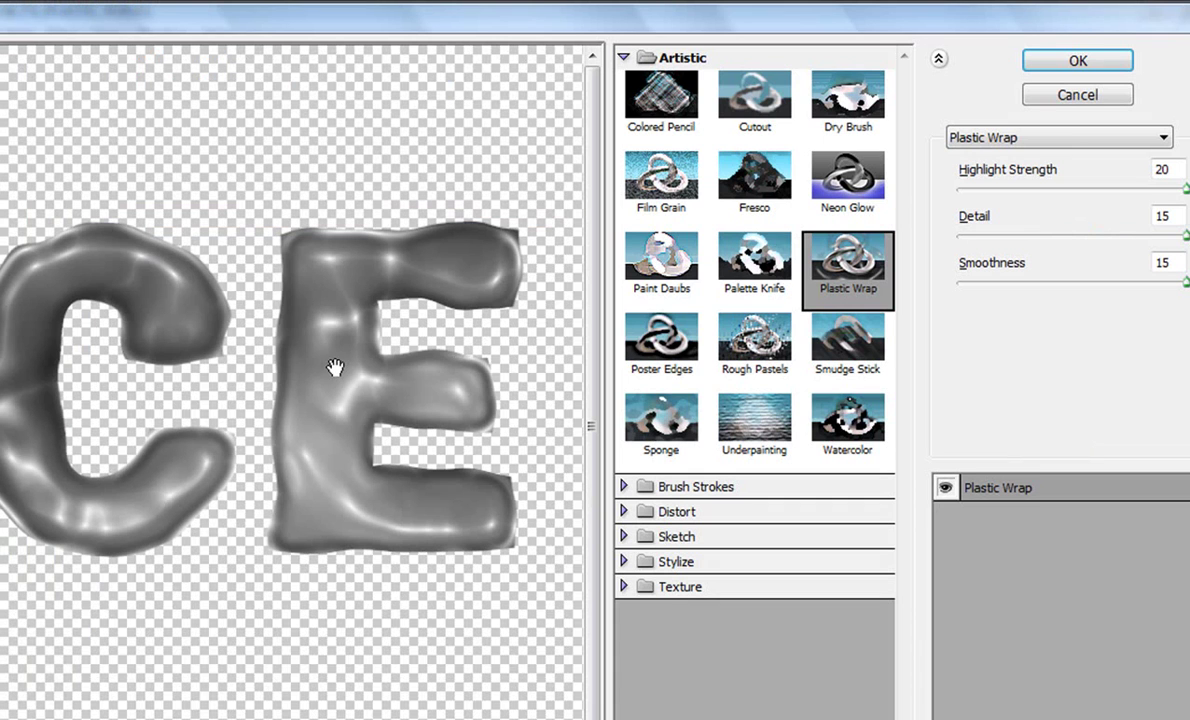
mouse_move(1186, 234)
left_mouse_down()
mouse_move(1115, 250)
mouse_move(1012, 239)
mouse_move(1188, 238)
left_mouse_up()
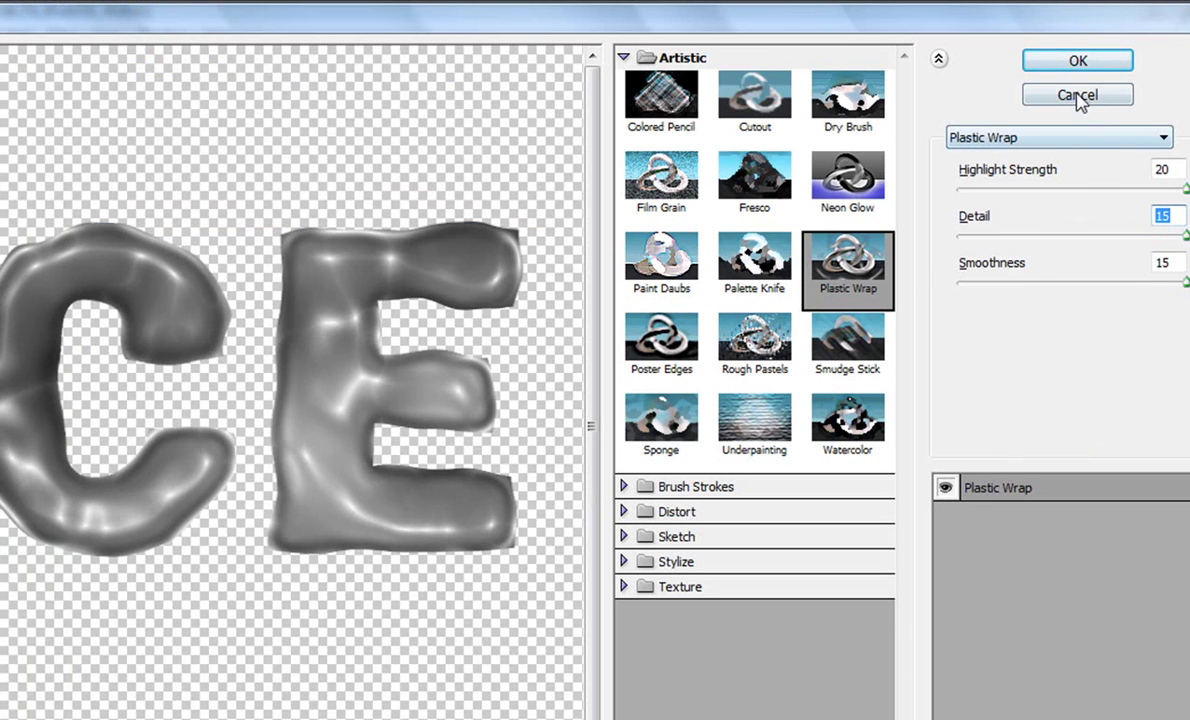
left_click(1078, 63)
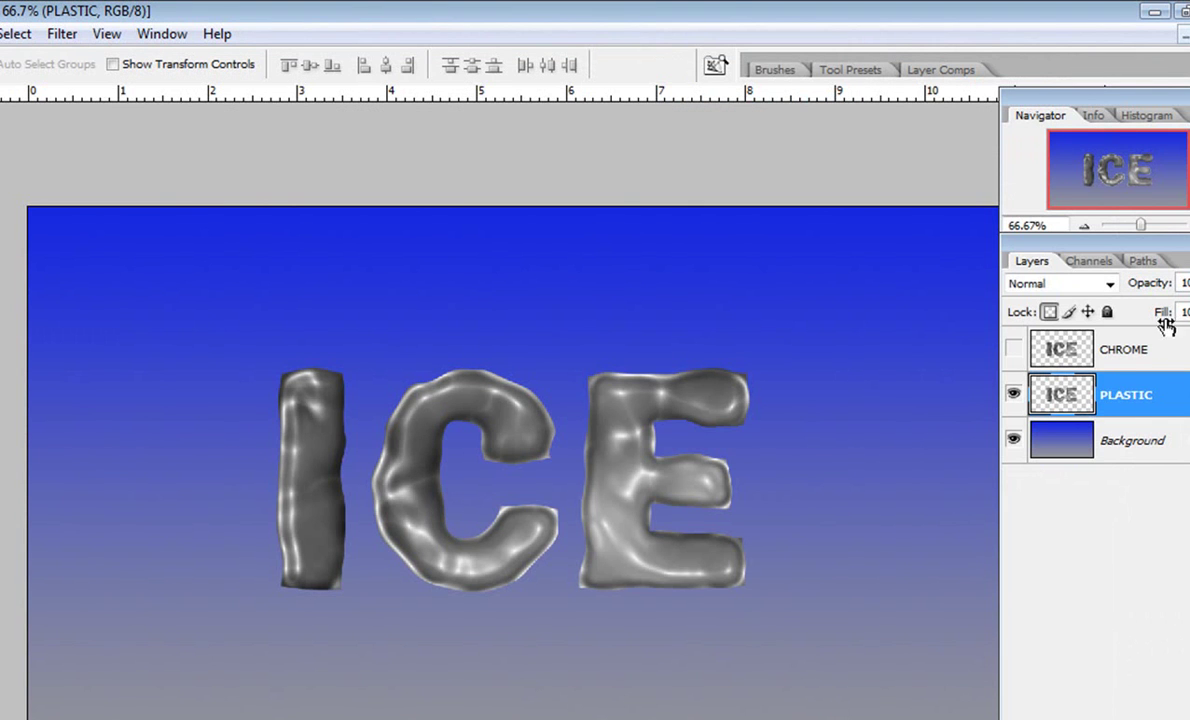
left_click(1135, 362)
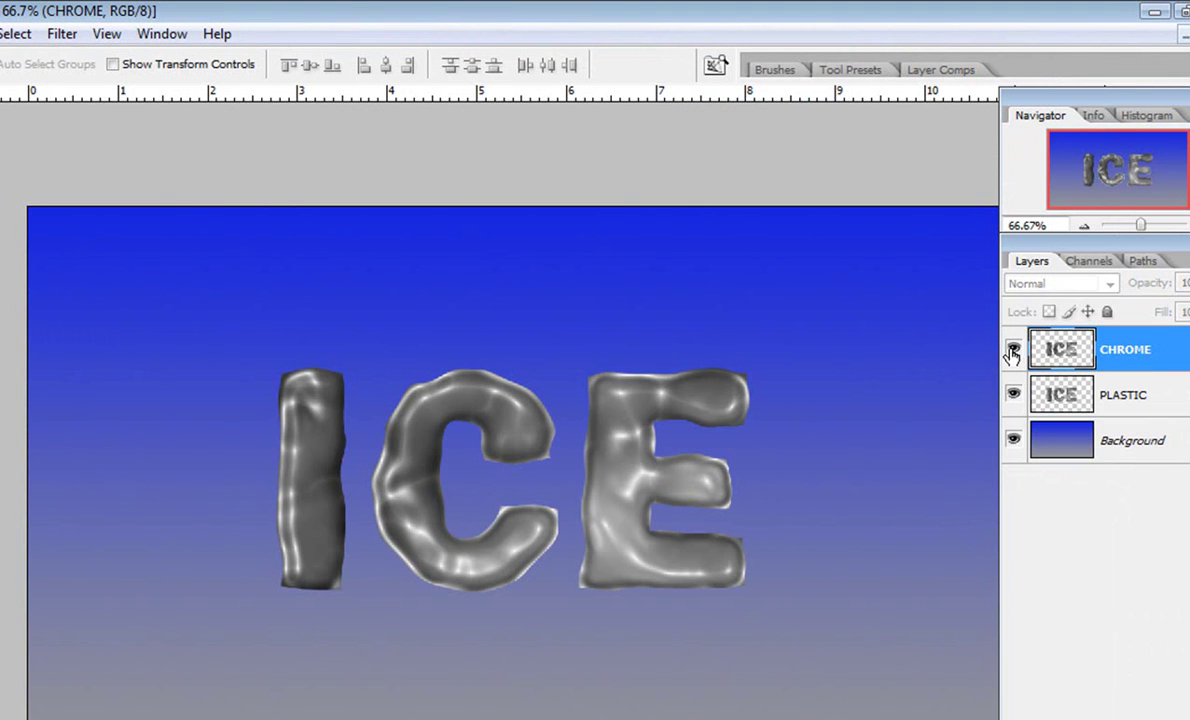
Apply the Sketch > Chrome filter to the CHROME letters with Detail 5, Smoothness 9
left_click(62, 33)
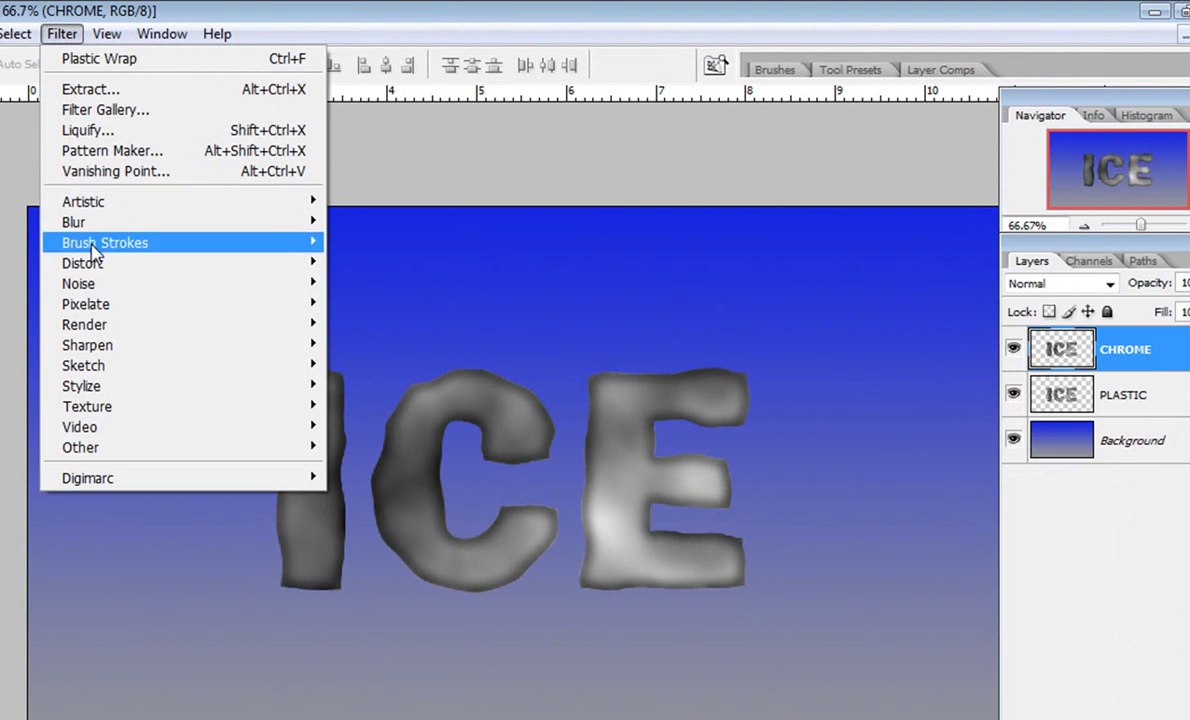
mouse_move(95, 362)
left_click(371, 424)
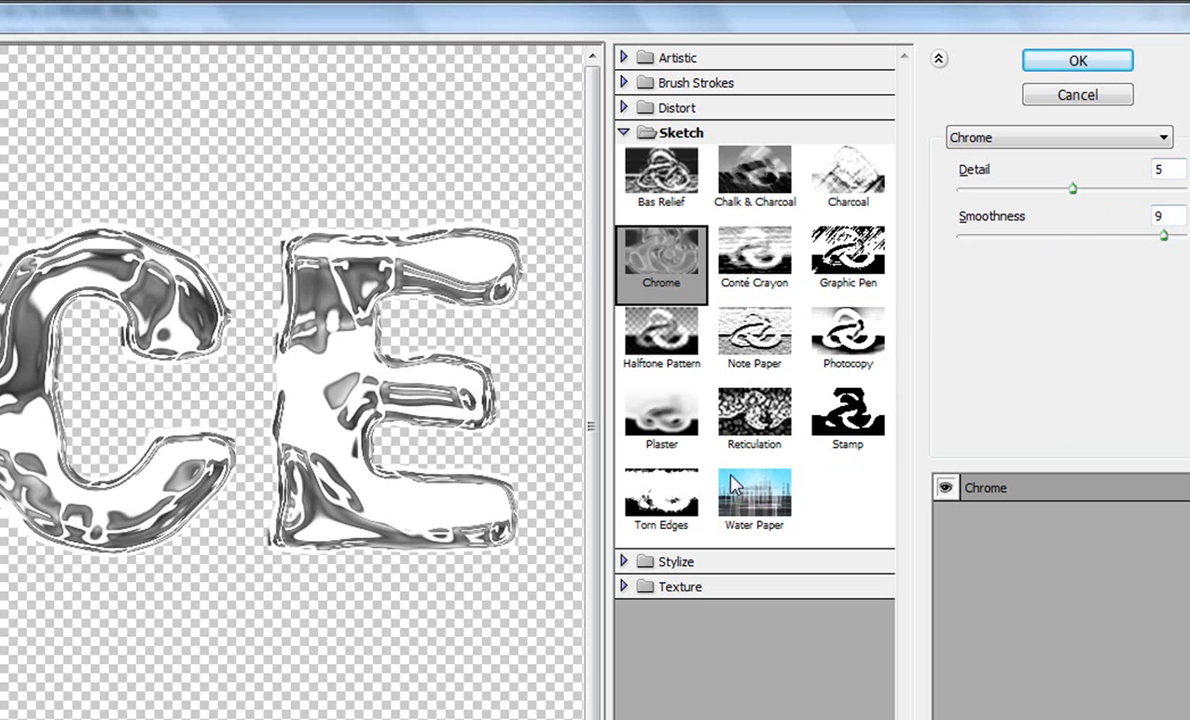
left_click(1040, 60)
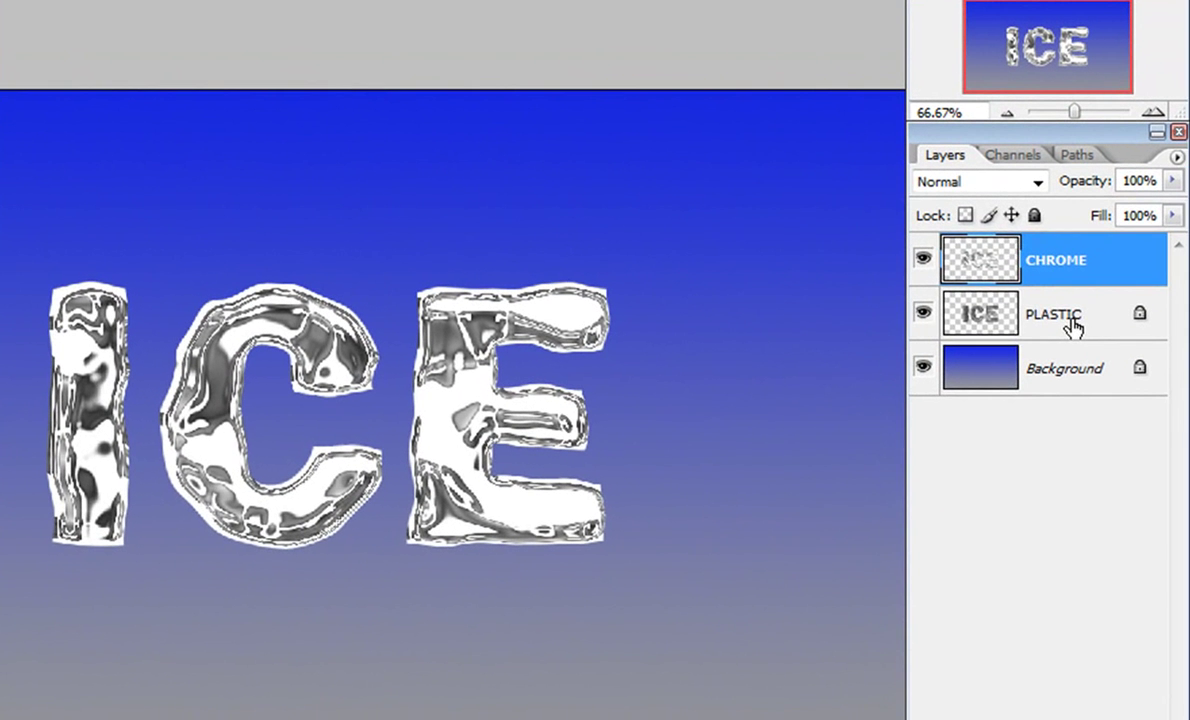
left_click(1074, 325)
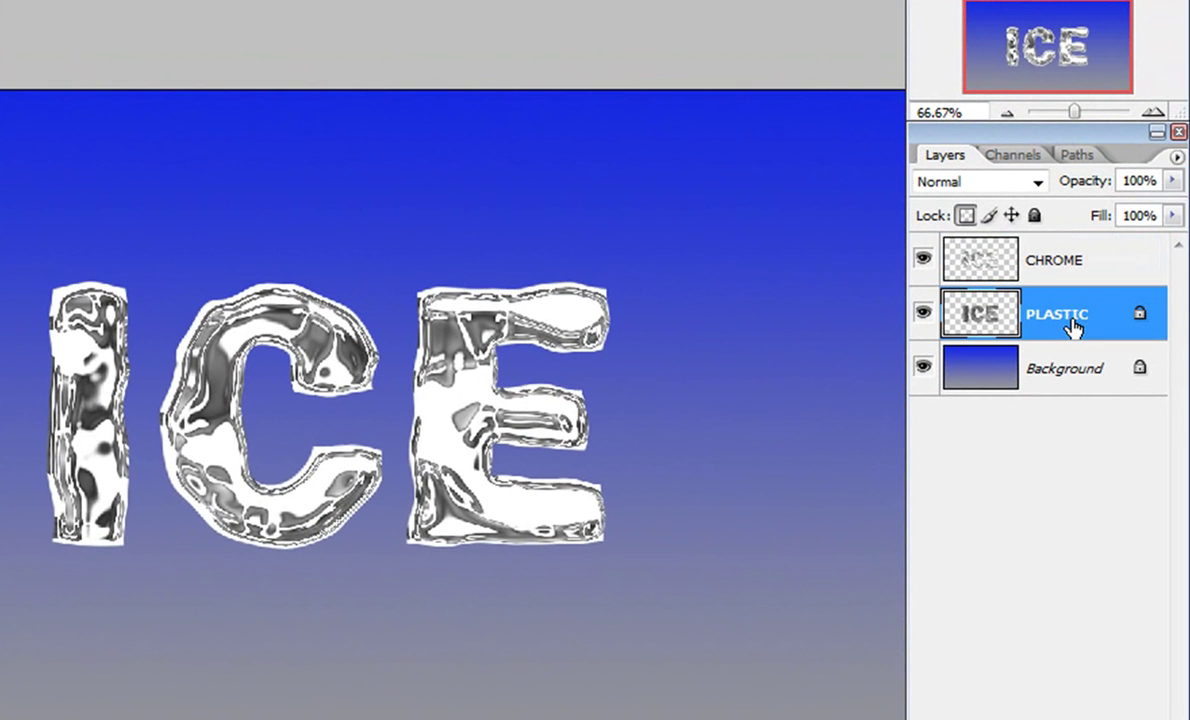
Set both the PLASTIC and CHROME layers to Overlay blending
left_click(1038, 184)
left_click(985, 491)
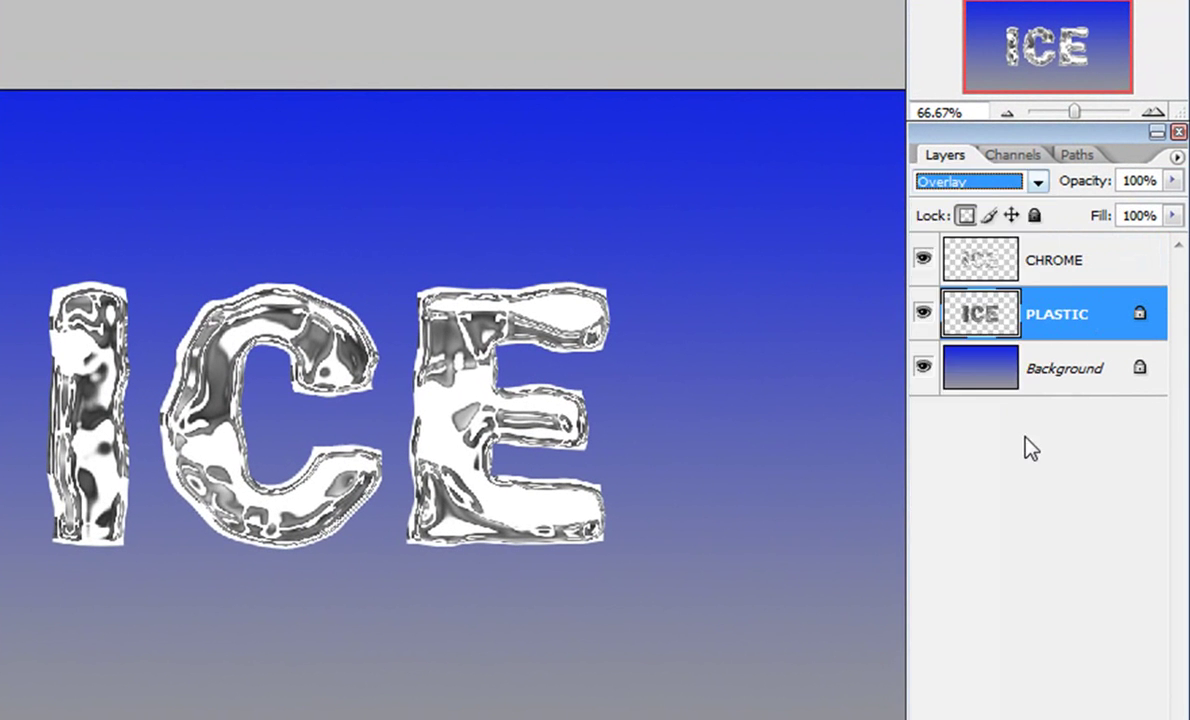
left_click(1044, 268)
left_click(1040, 183)
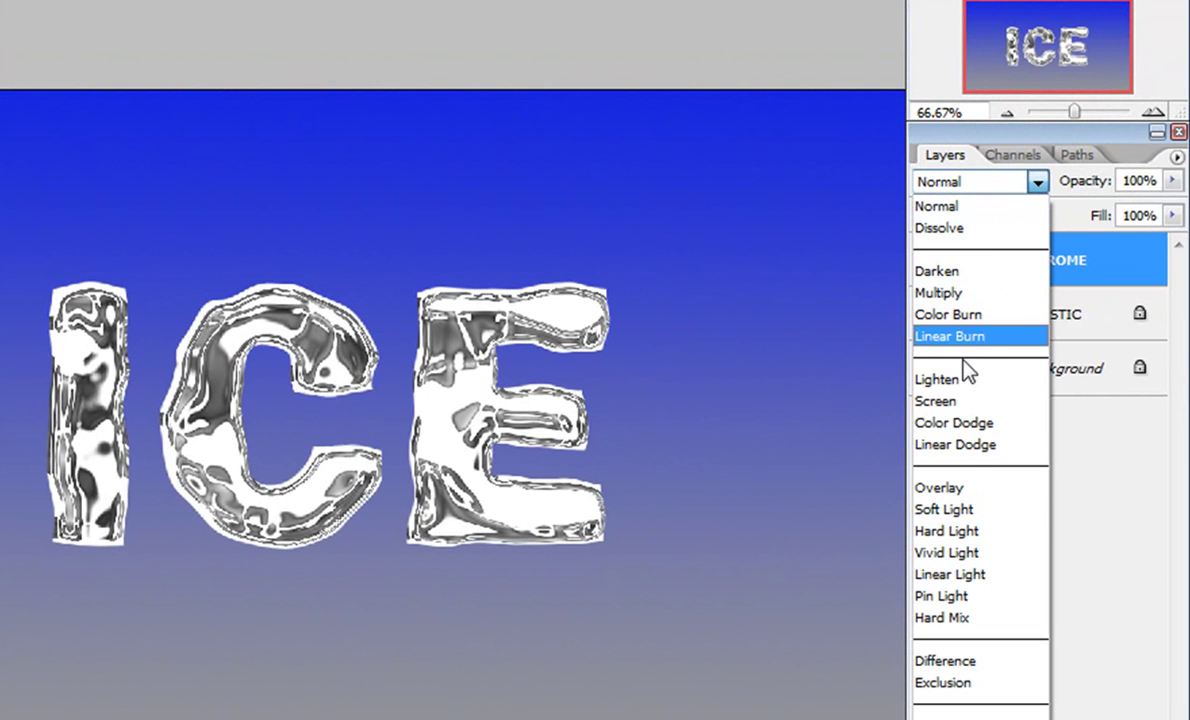
left_click(980, 489)
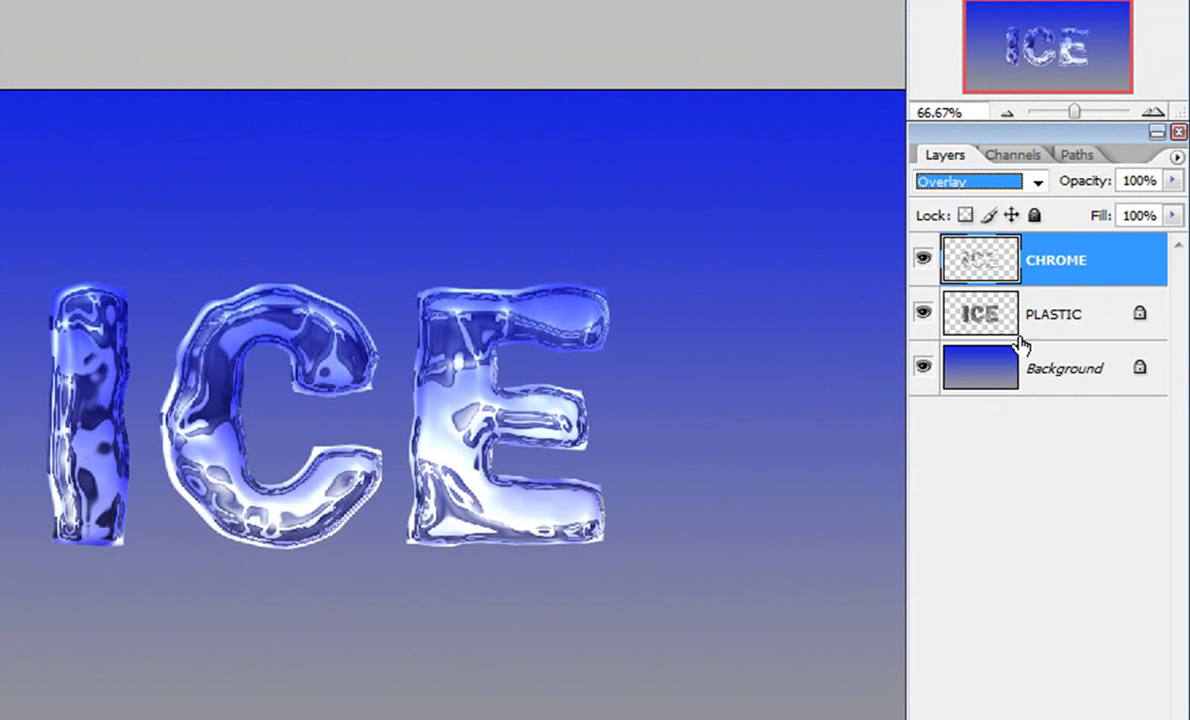
Duplicate PLASTIC and set the copy to Soft Light at 20% opacity
left_click(1015, 322)
left_click(1031, 270)
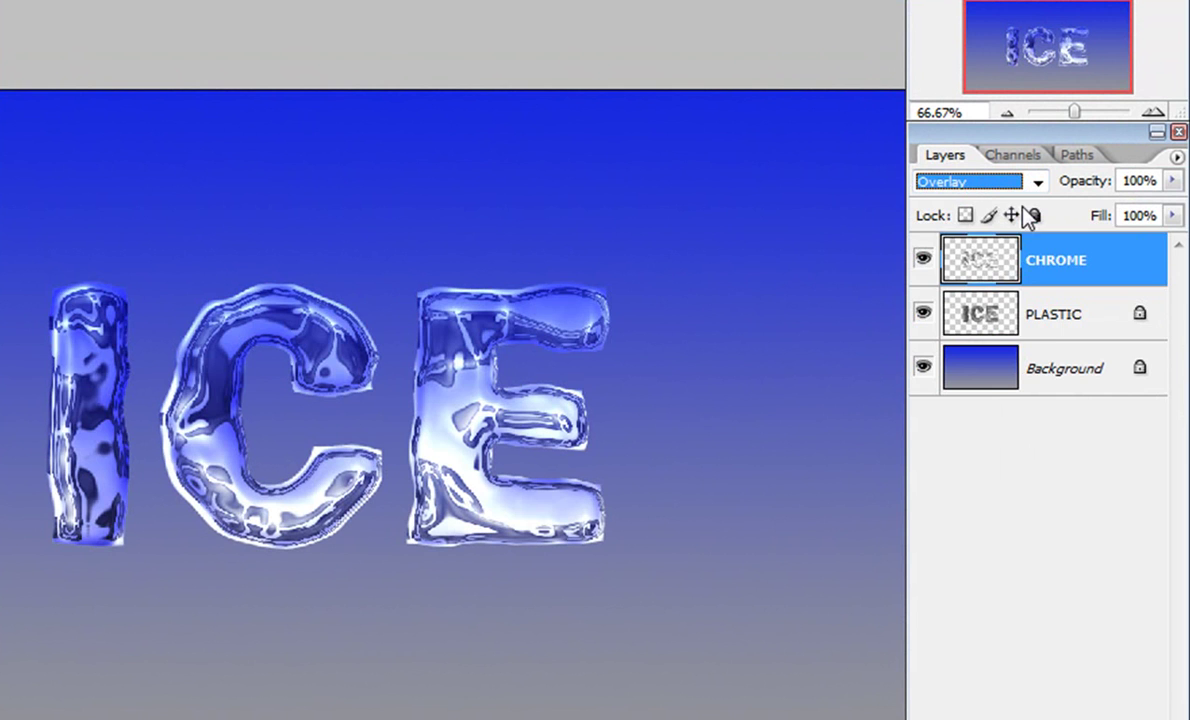
left_click(1058, 326)
key("ctrl+j")
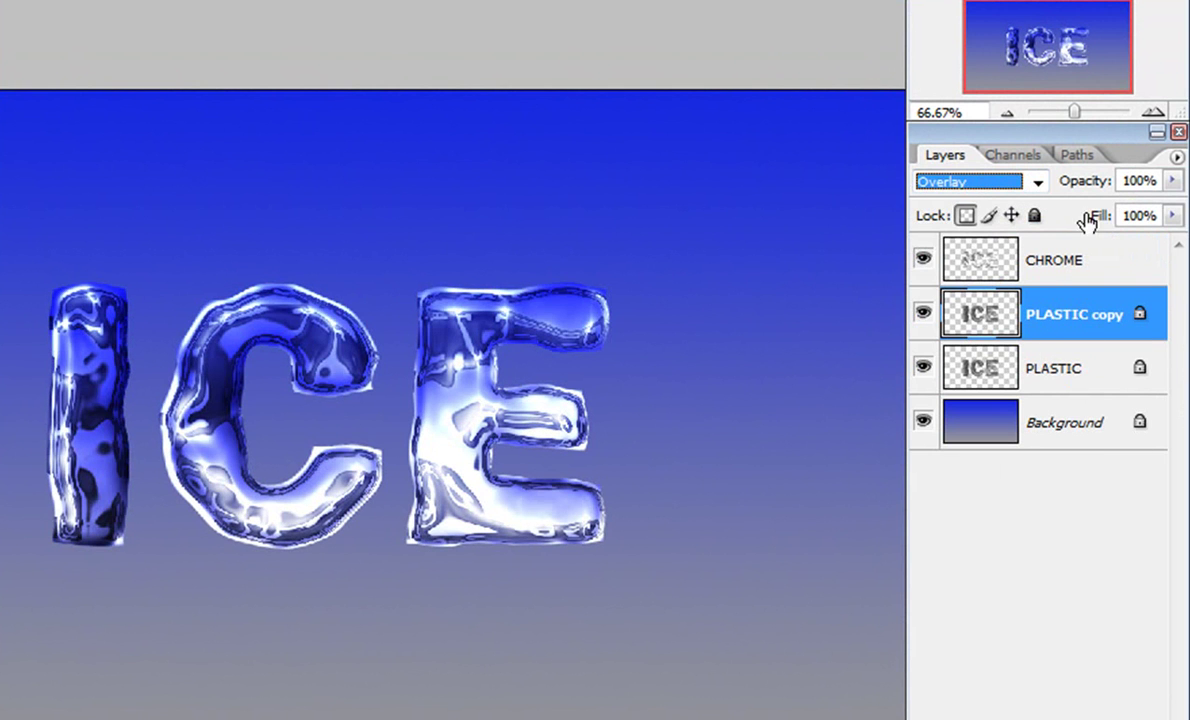
left_click(1037, 183)
left_click(969, 512)
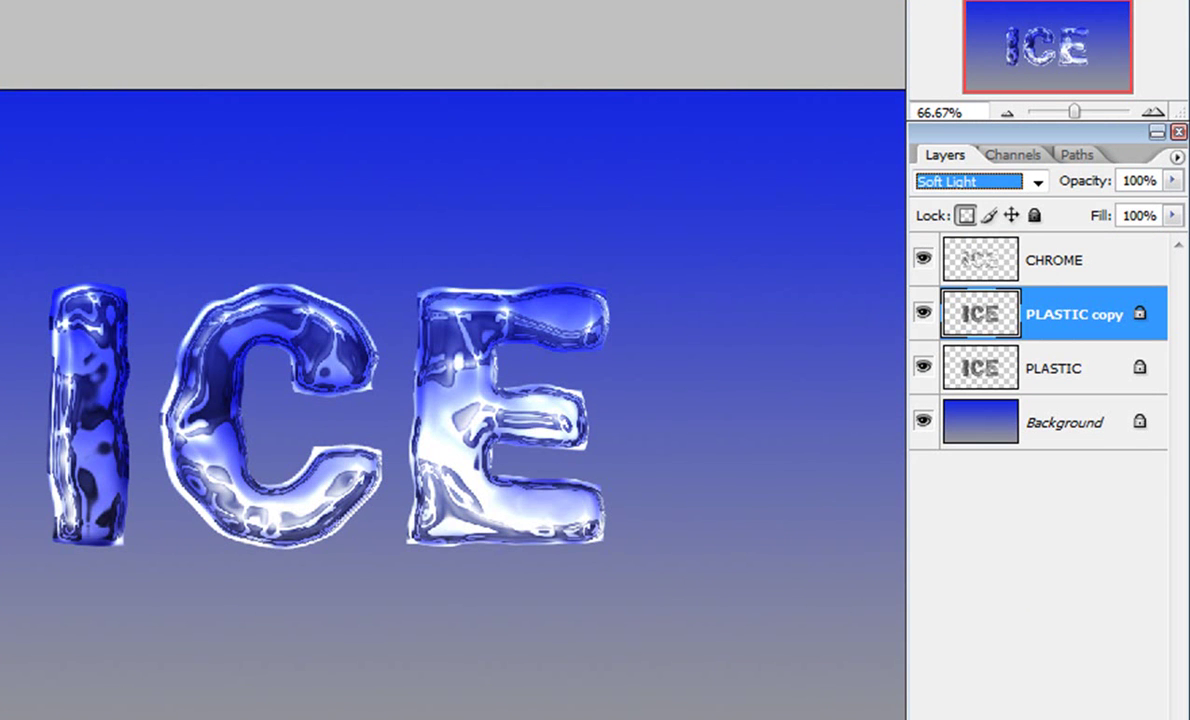
left_click_drag(1172, 181, 1158, 220)
type("20")
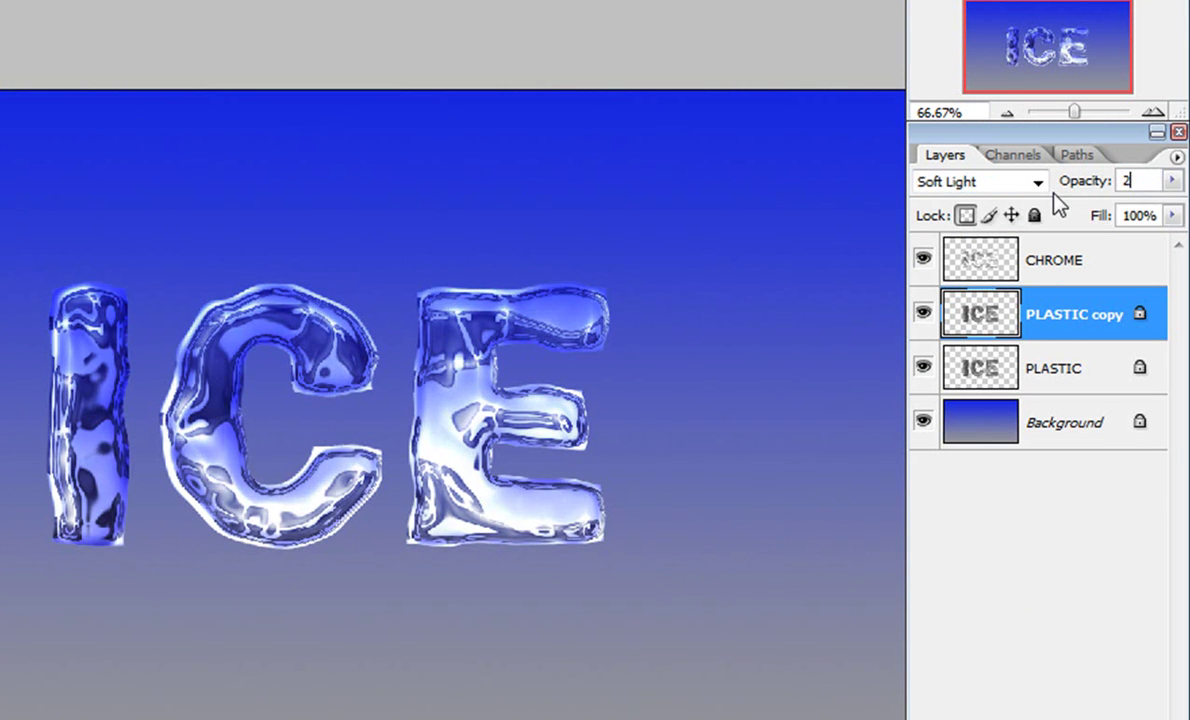
Add a new empty layer above the CHROME layer
left_click(1085, 532)
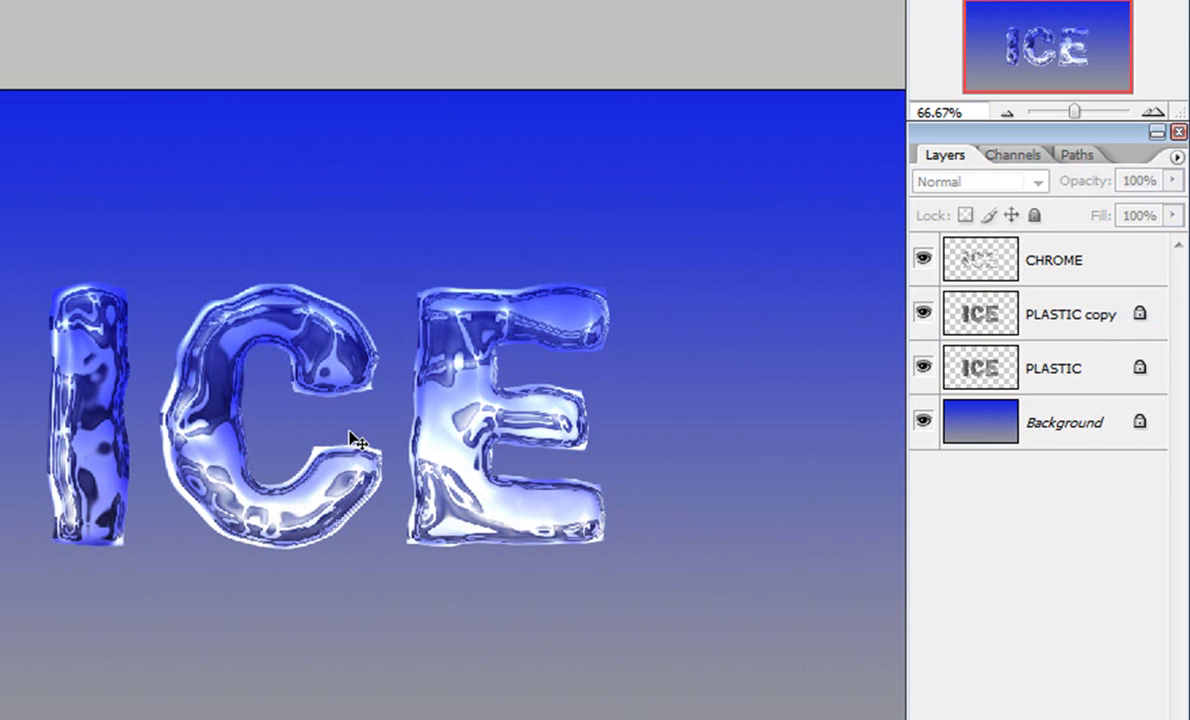
left_click(1075, 268)
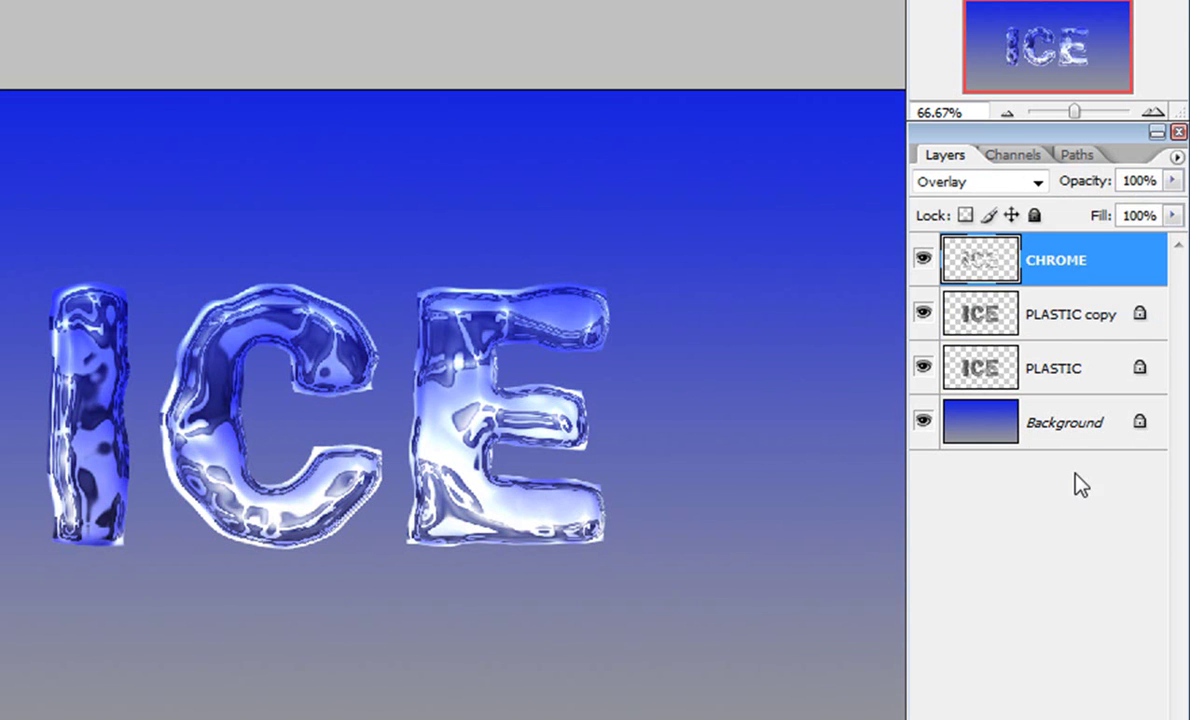
key("ctrl+shift+alt+n")
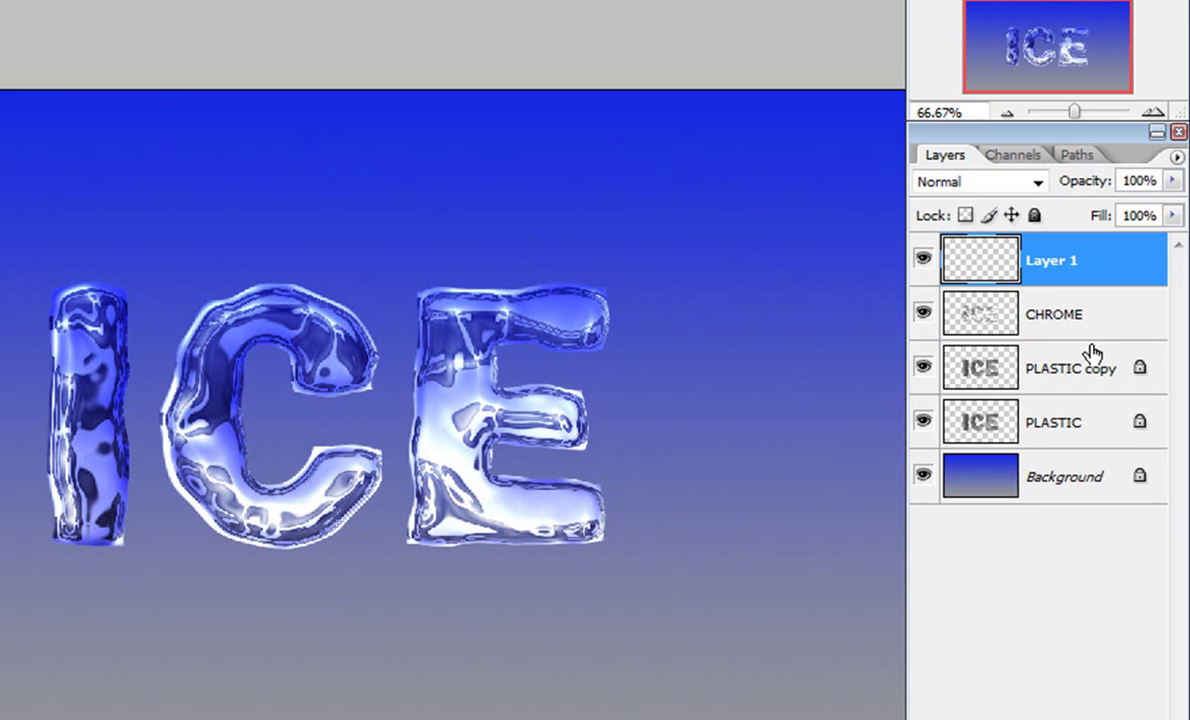
Rename Layer 1 to SPARKLING and choose the 1951 px twinkle1 Brush preset
double_click(1055, 261)
type("SPARKLING")
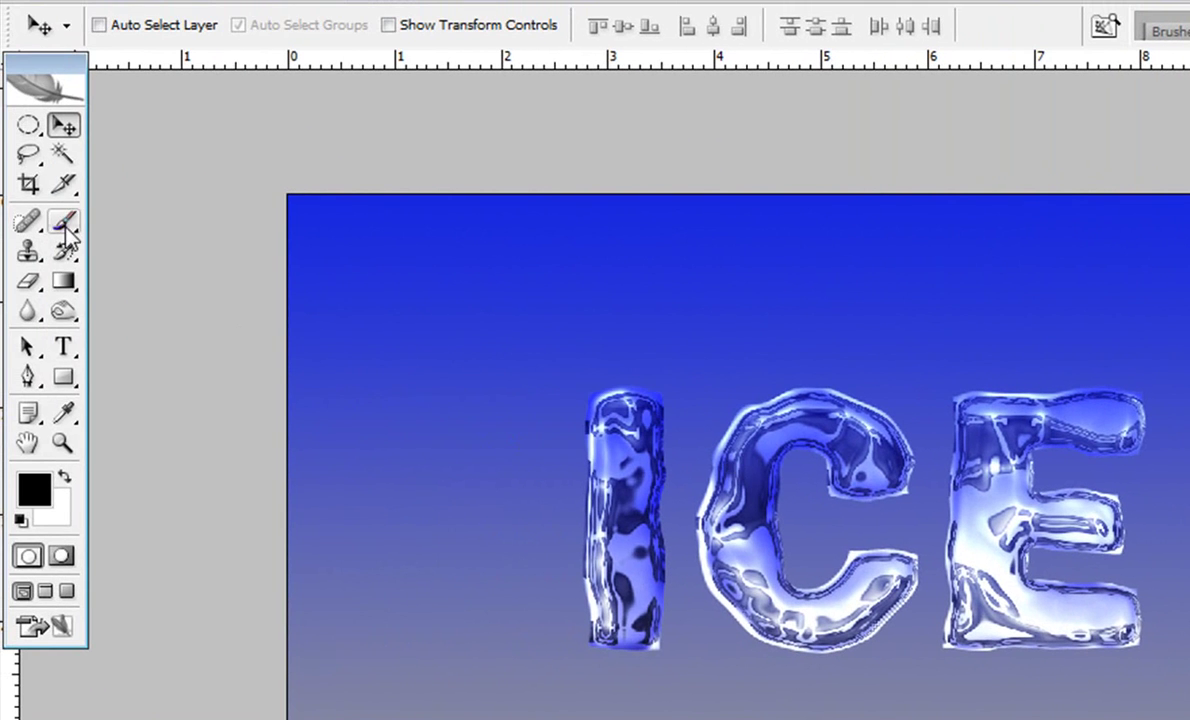
left_click(23, 213)
left_click(184, 30)
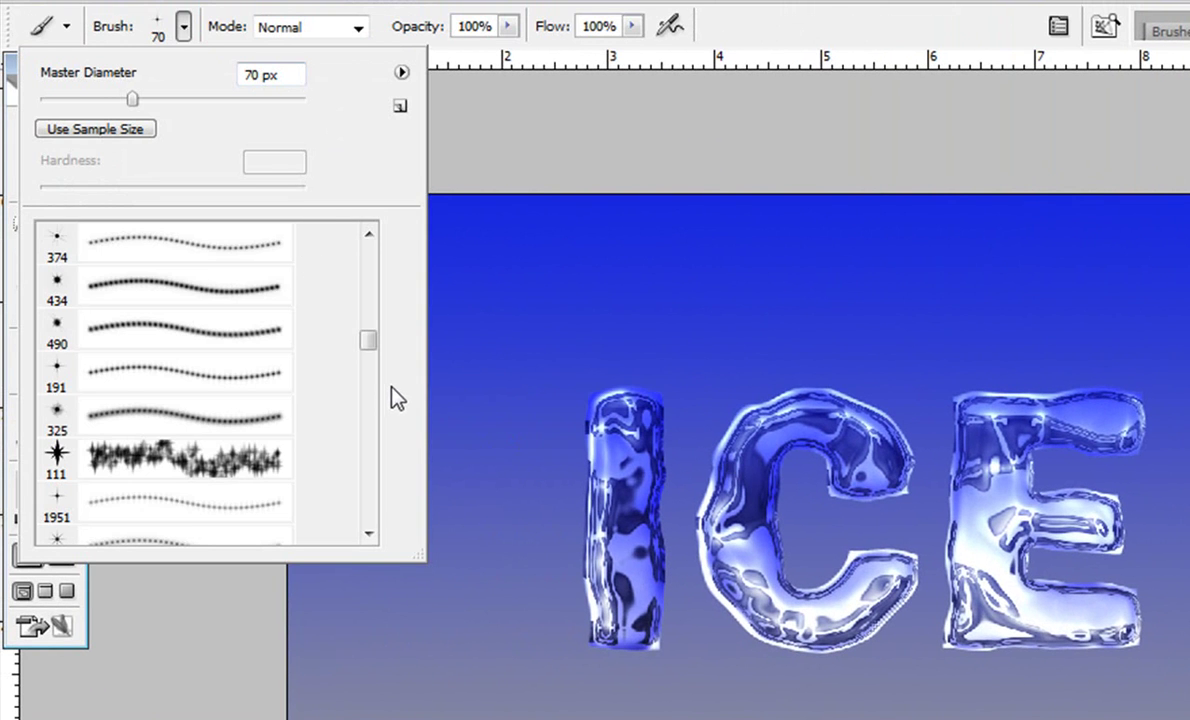
left_click(66, 505)
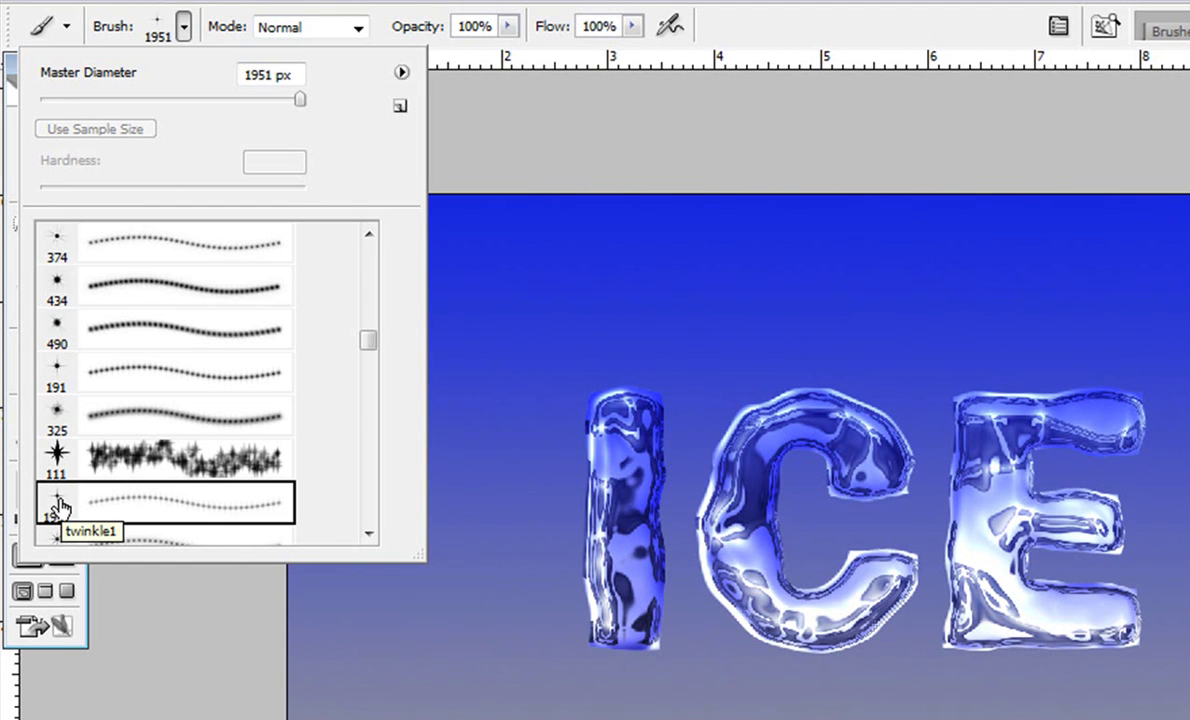
left_click(740, 10)
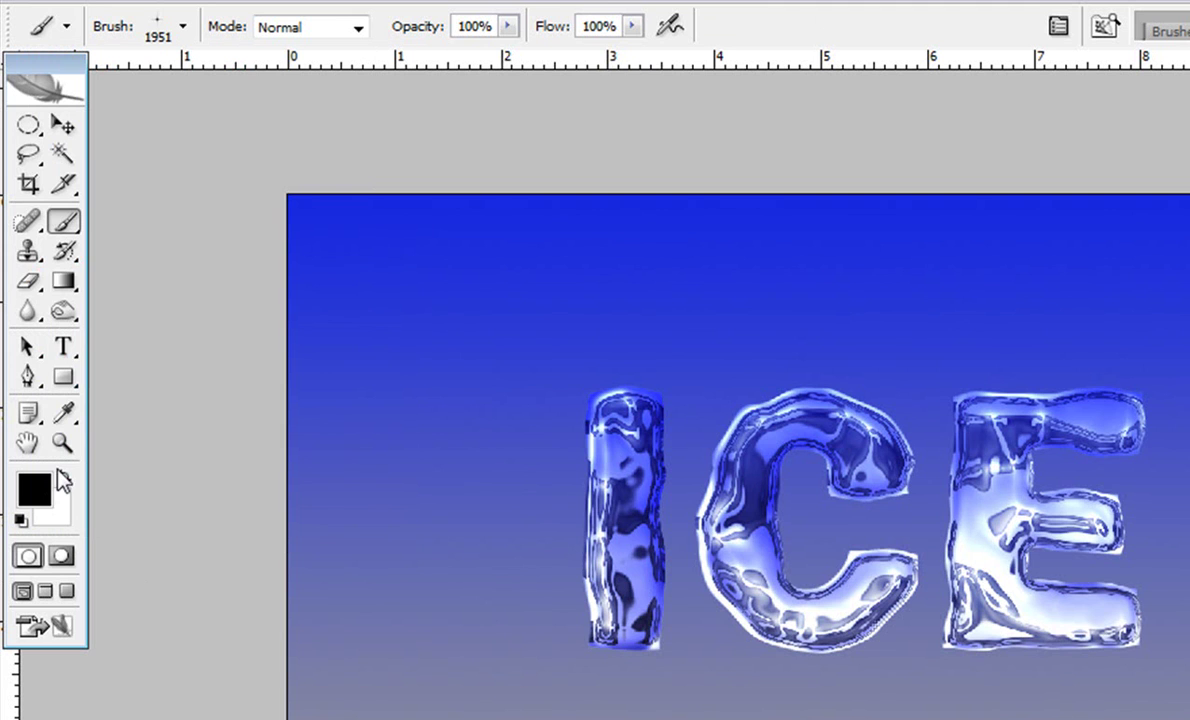
Make white the painting colour and shrink the sparkle brush to 60 px, later resizing it to 80
key("x")
left_click(165, 40)
left_click_drag(297, 98, 119, 98)
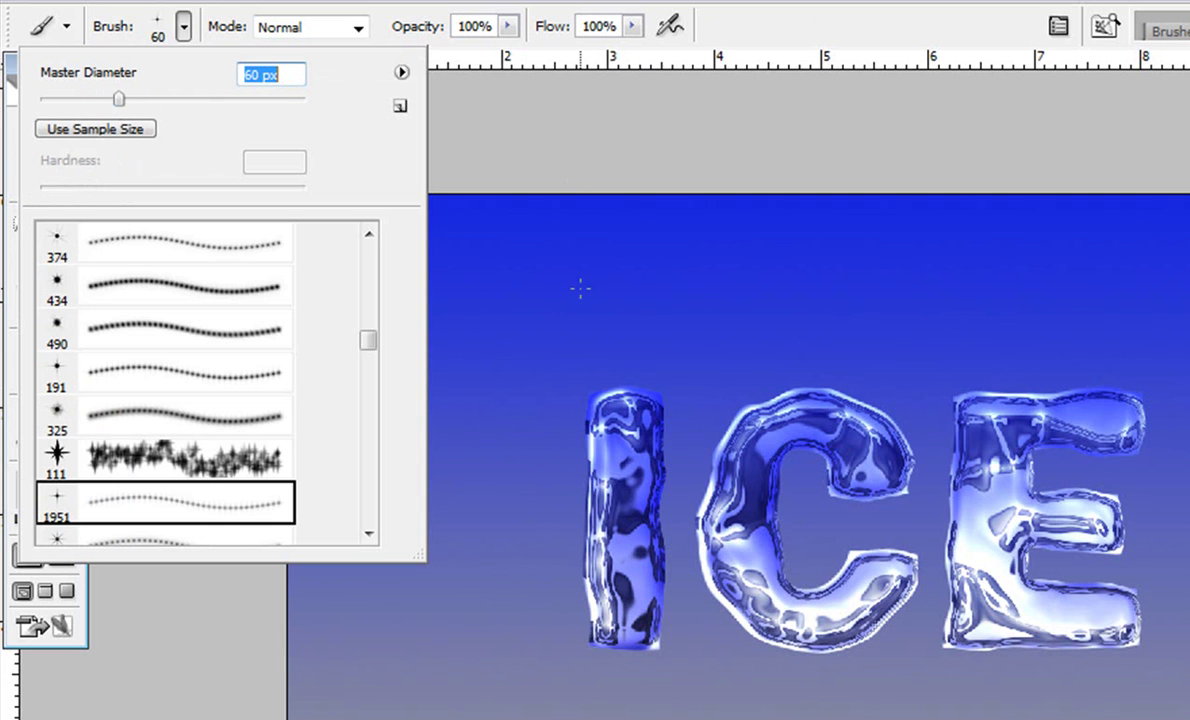
left_click(556, 391)
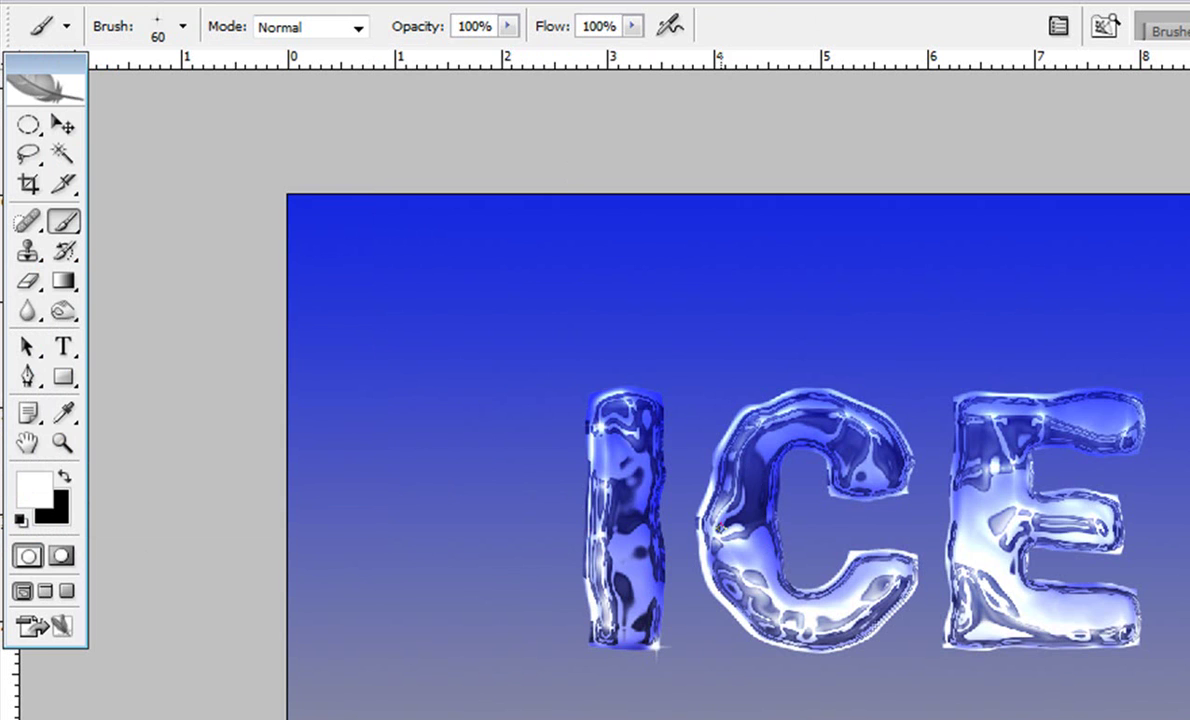
key("bracketright")
key("bracketright")
key("bracketright")
key("bracketright")
key("bracketright")
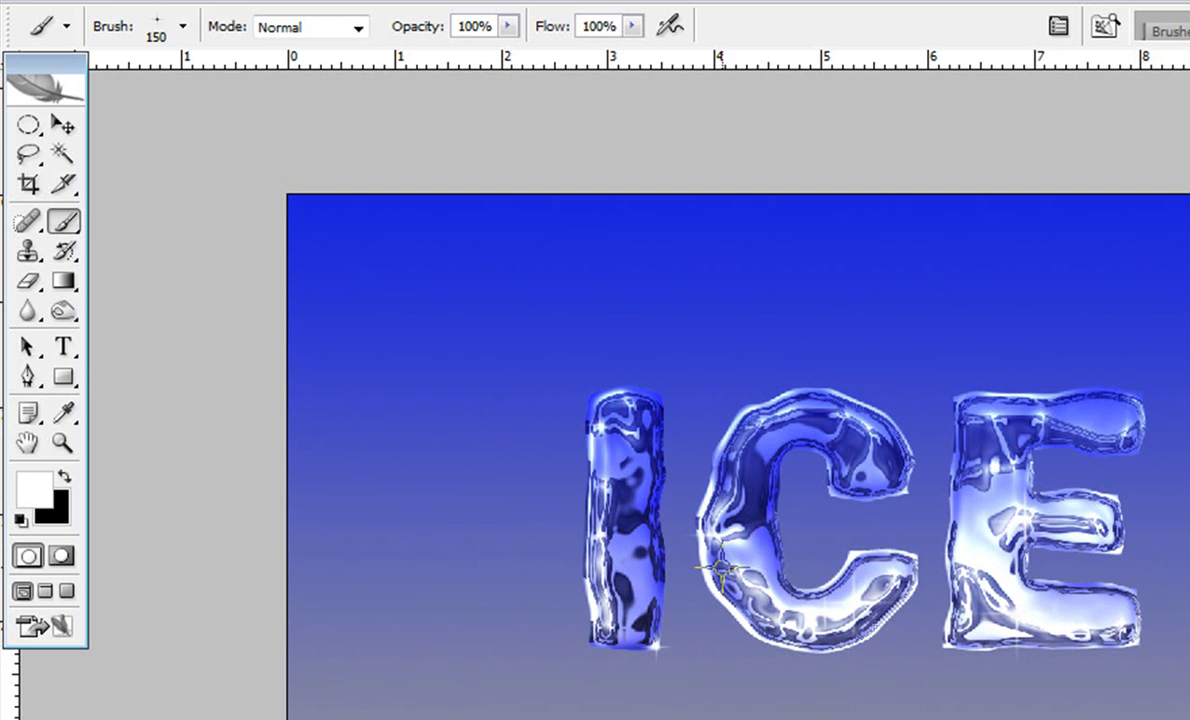
key("bracketleft")
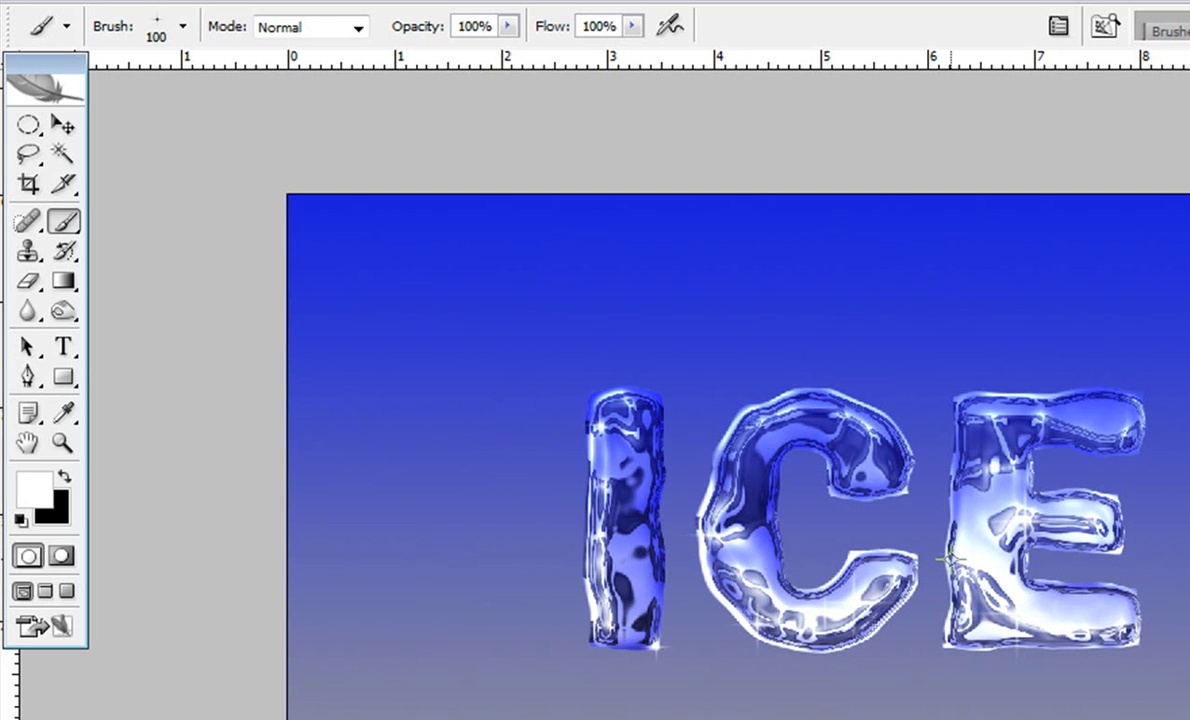
key("bracketleft")
key("bracketleft")
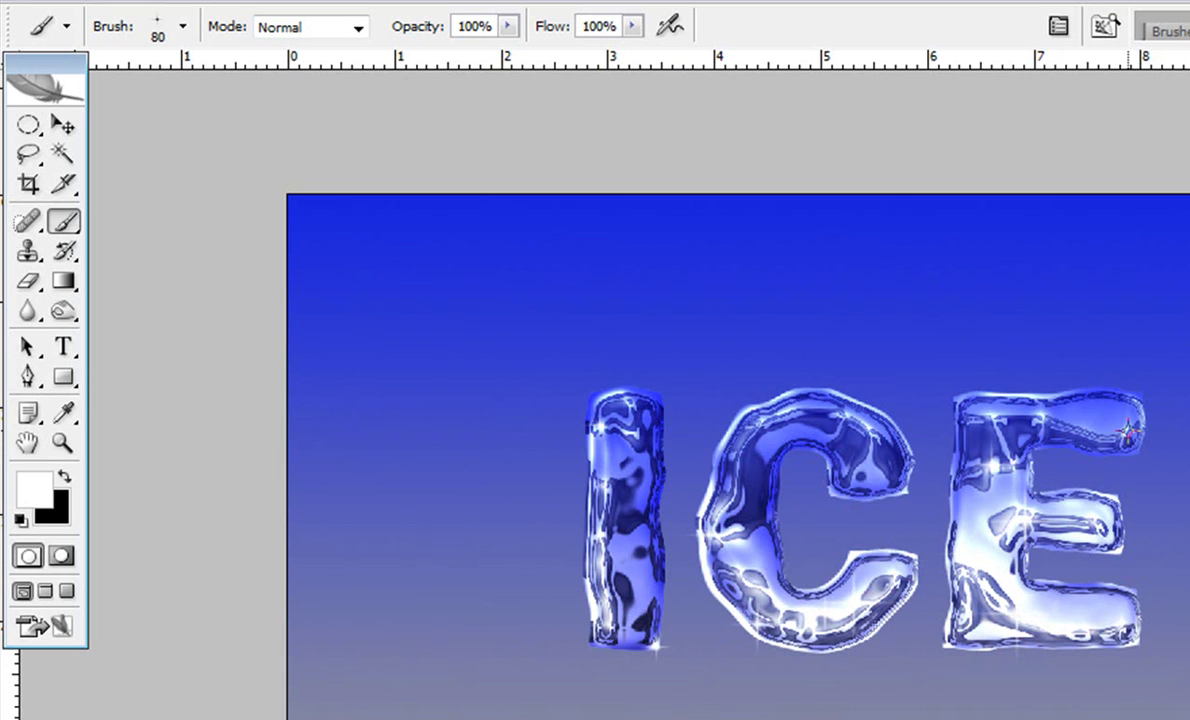
Paint sparkles at the E's top-left and the left edges of I and C, resizing between 60-80
left_click(992, 397)
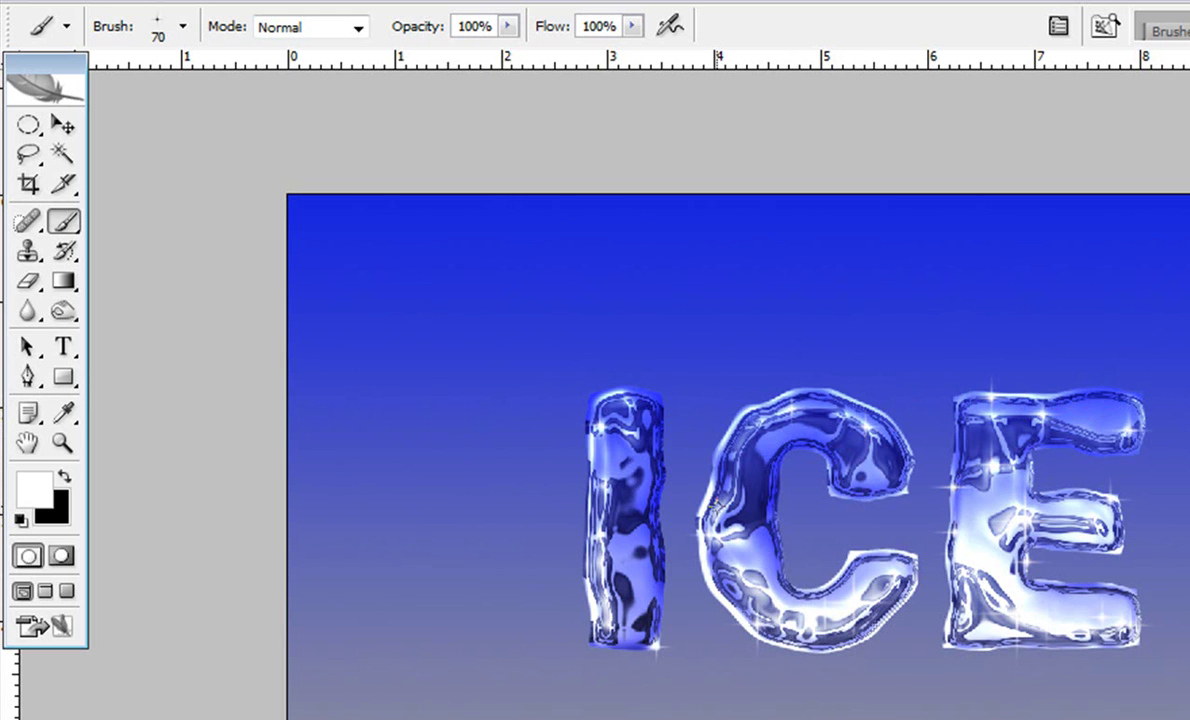
key("bracketleft")
key("bracketright")
key("bracketright")
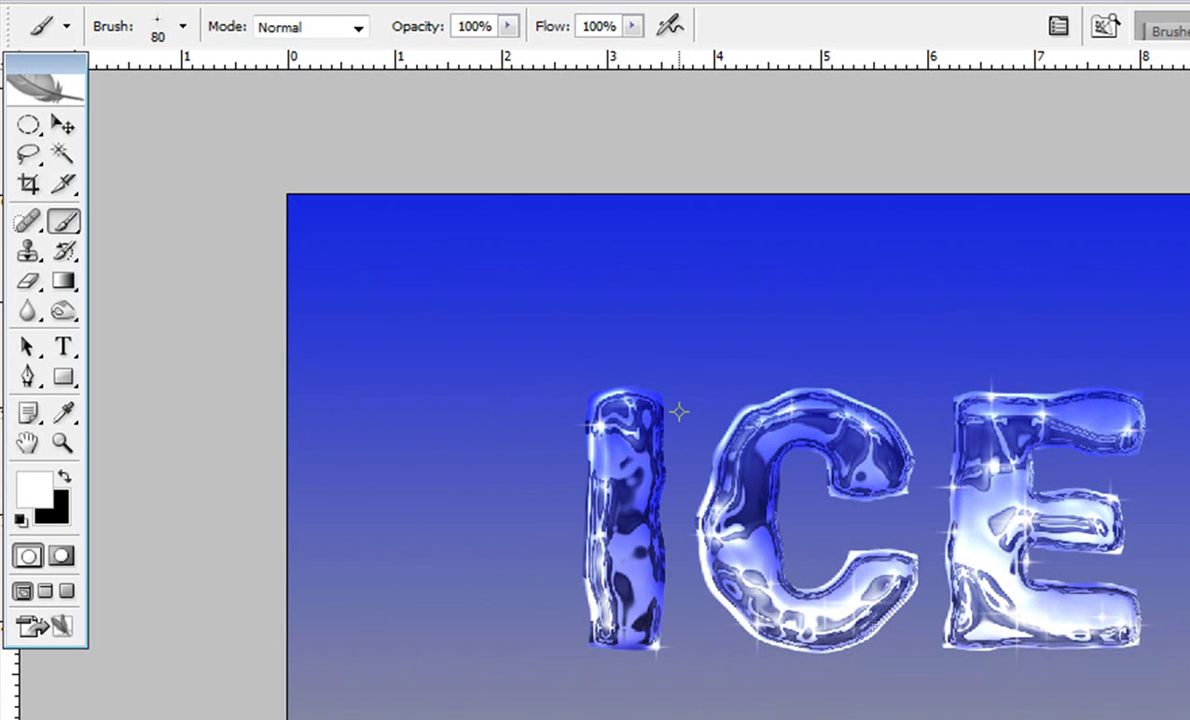
key("bracketleft")
key("bracketleft")
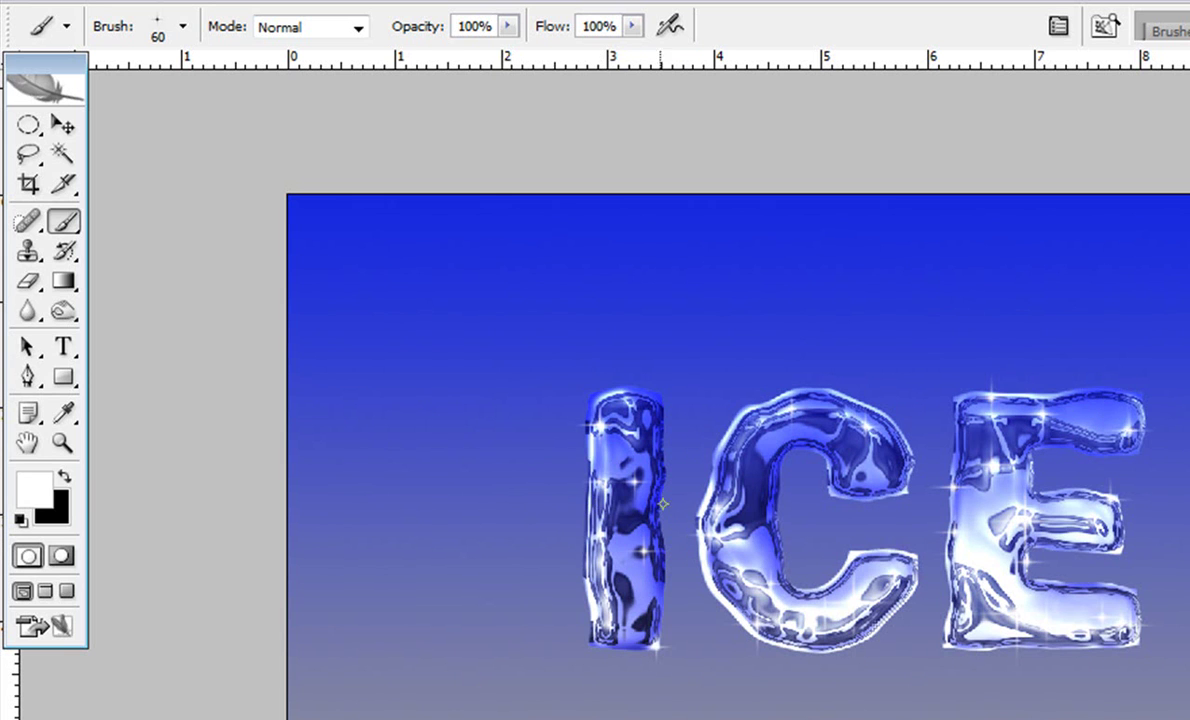
key("bracketright")
left_click(579, 567)
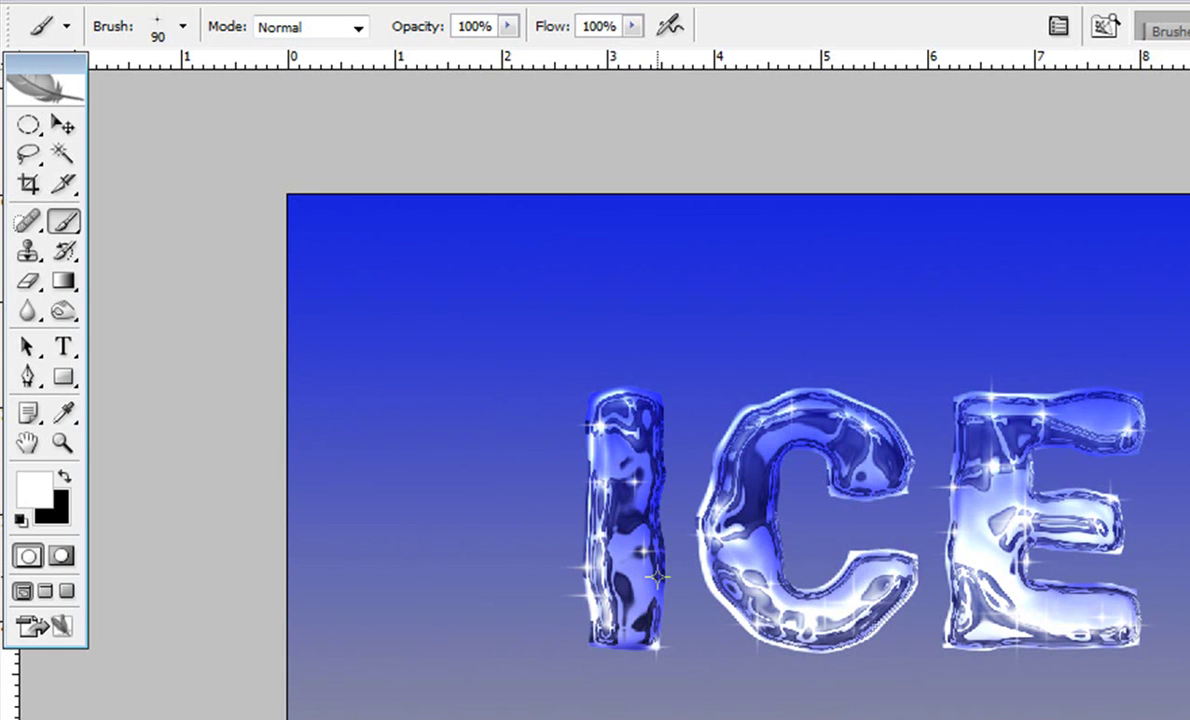
key("bracketleft")
key("bracketleft")
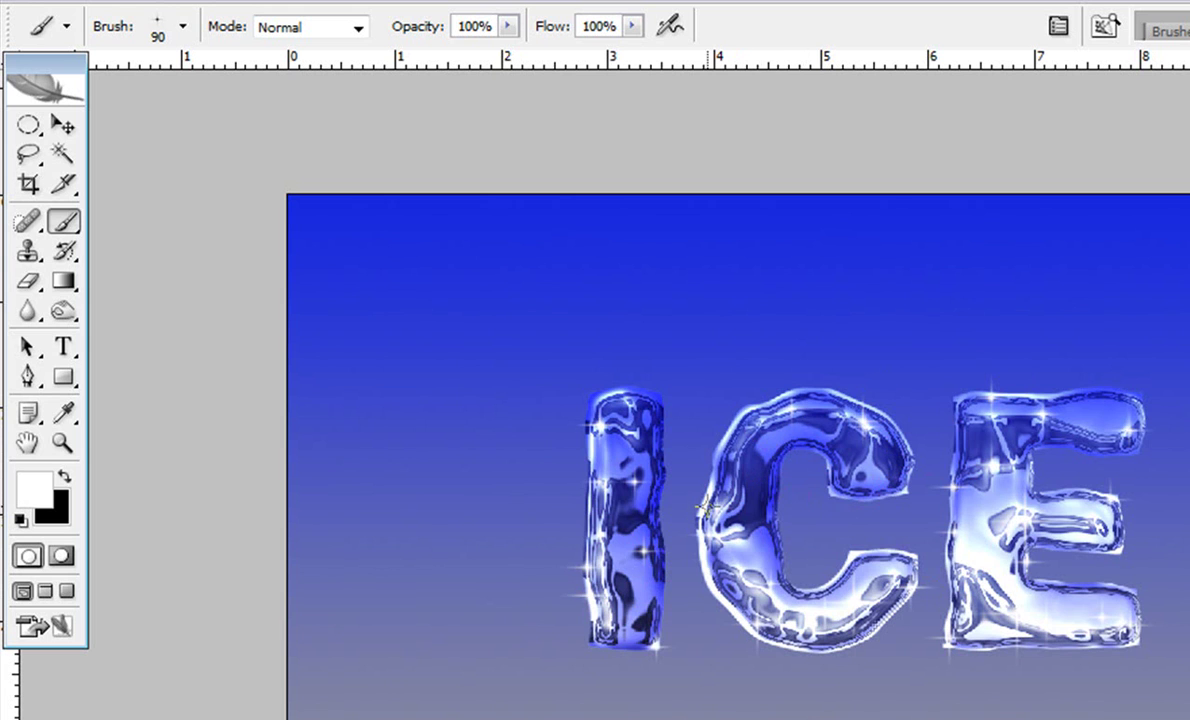
left_click(703, 504)
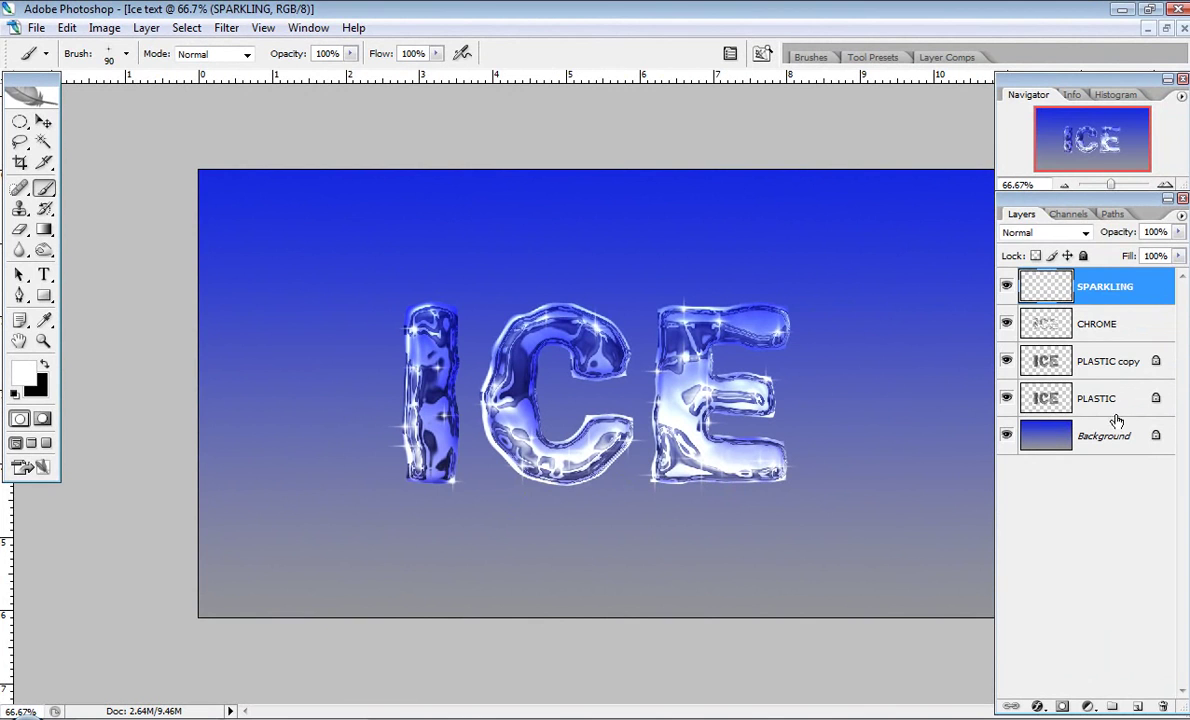
Group SPARKLING, CHROME, PLASTIC copy and PLASTIC into a group named Ice text
left_click(1127, 408, "shift")
left_click_drag(1130, 405, 1112, 706)
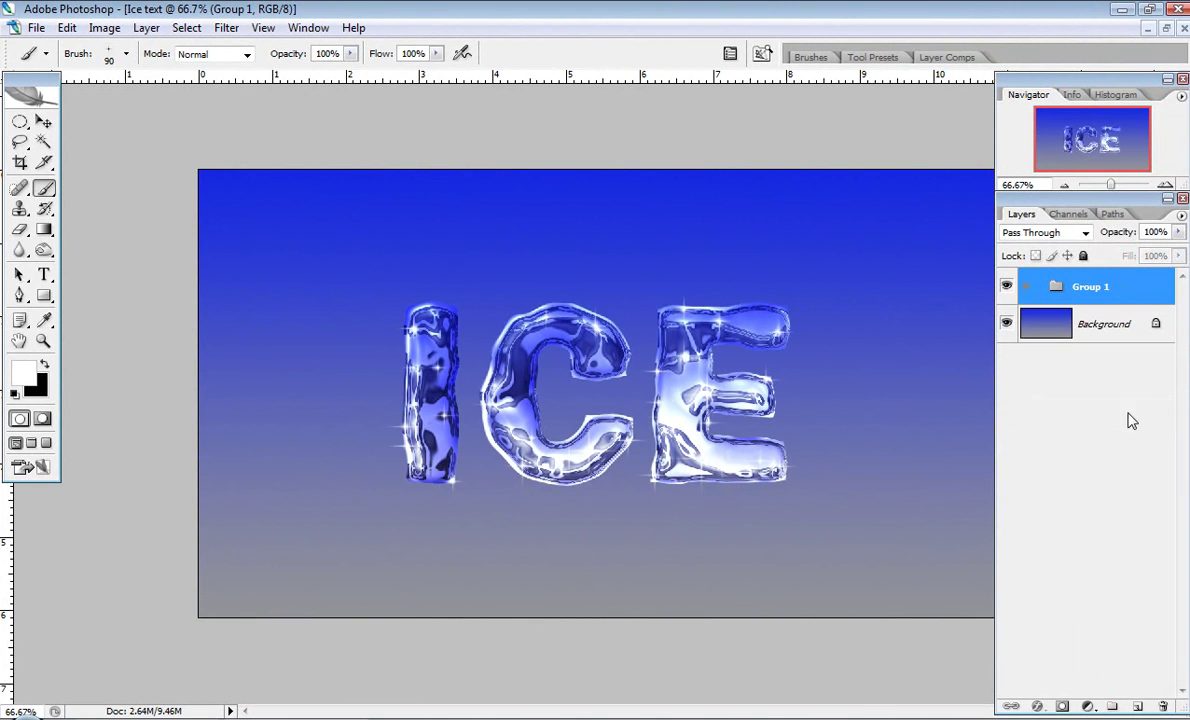
double_click(1094, 286)
type("Ice text")
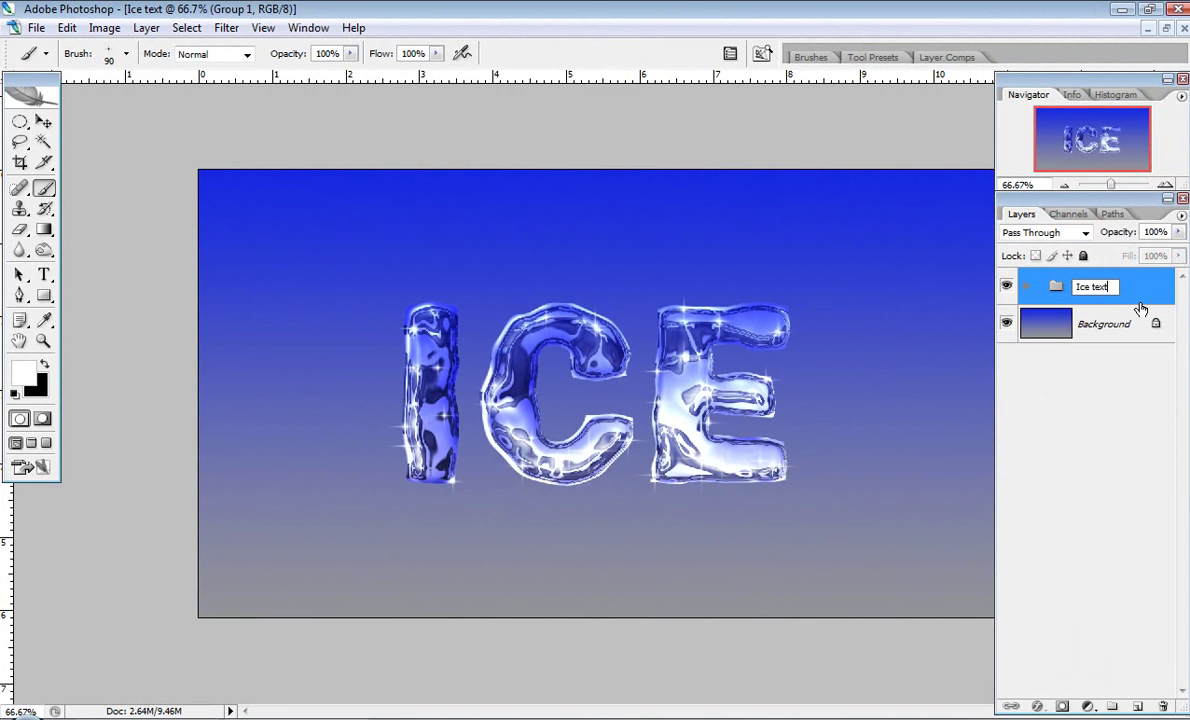
key("Return")
Duplicate the Ice text group as Reflection and place it beneath Ice text
right_click(1103, 285)
left_click(988, 326)
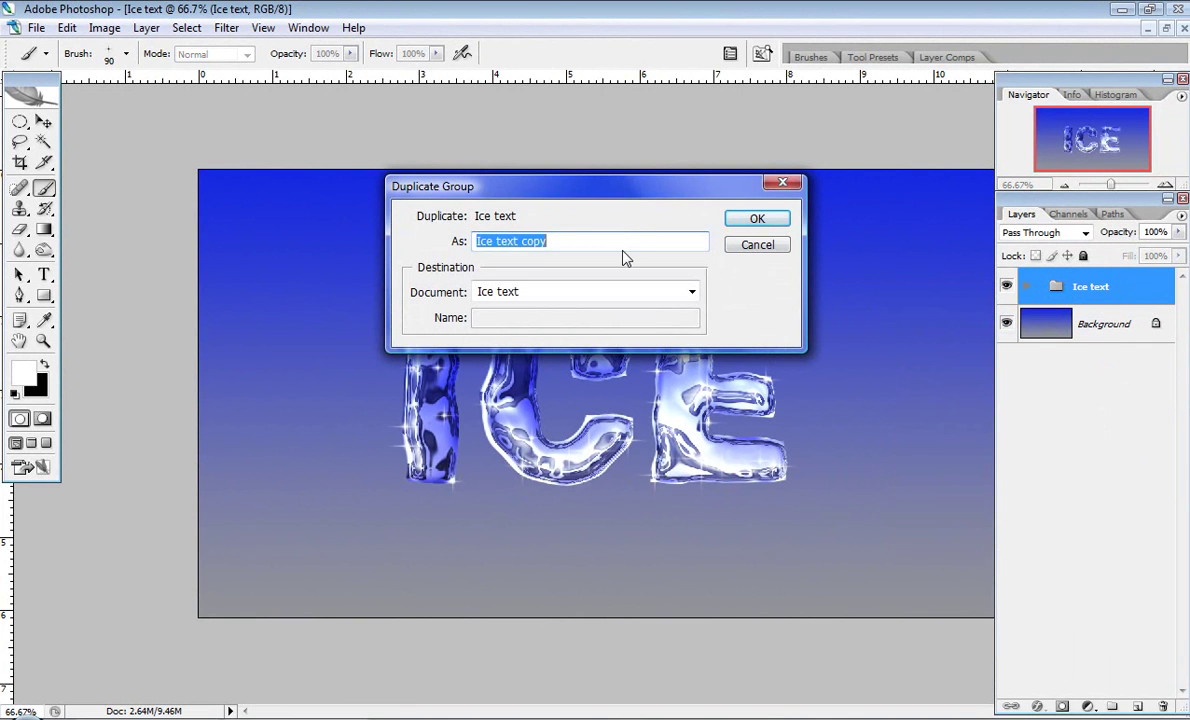
type("Reflection")
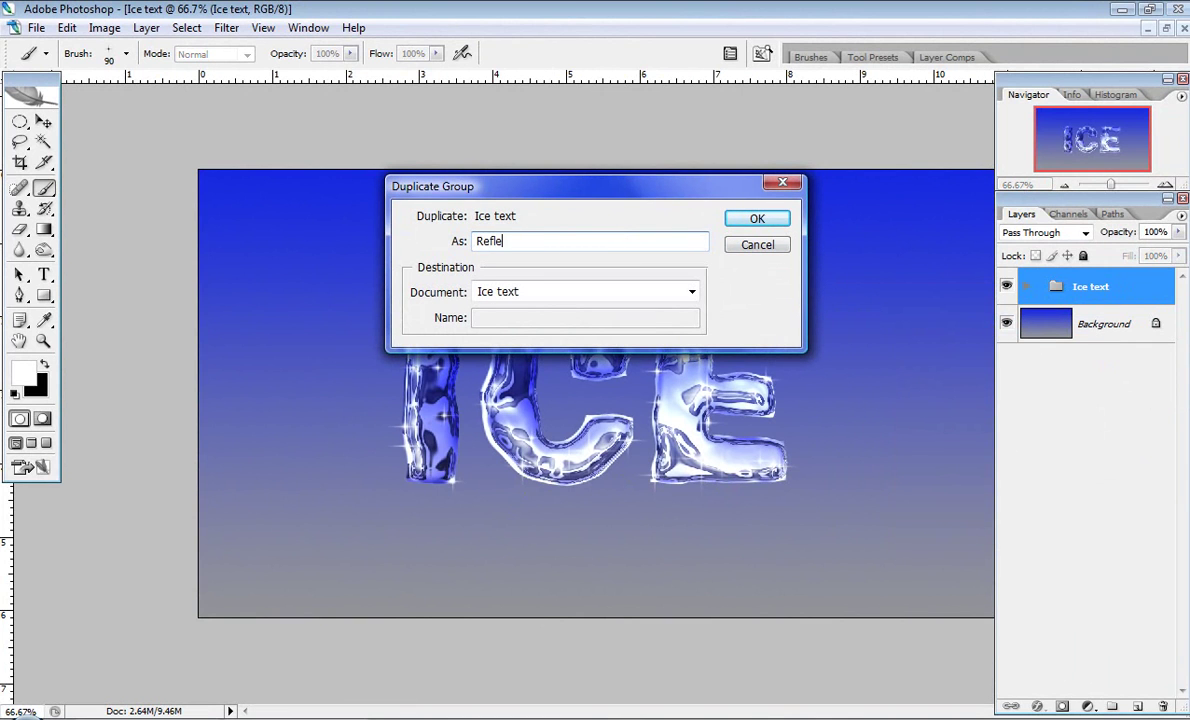
left_click(758, 220)
left_click_drag(1044, 297, 1103, 333)
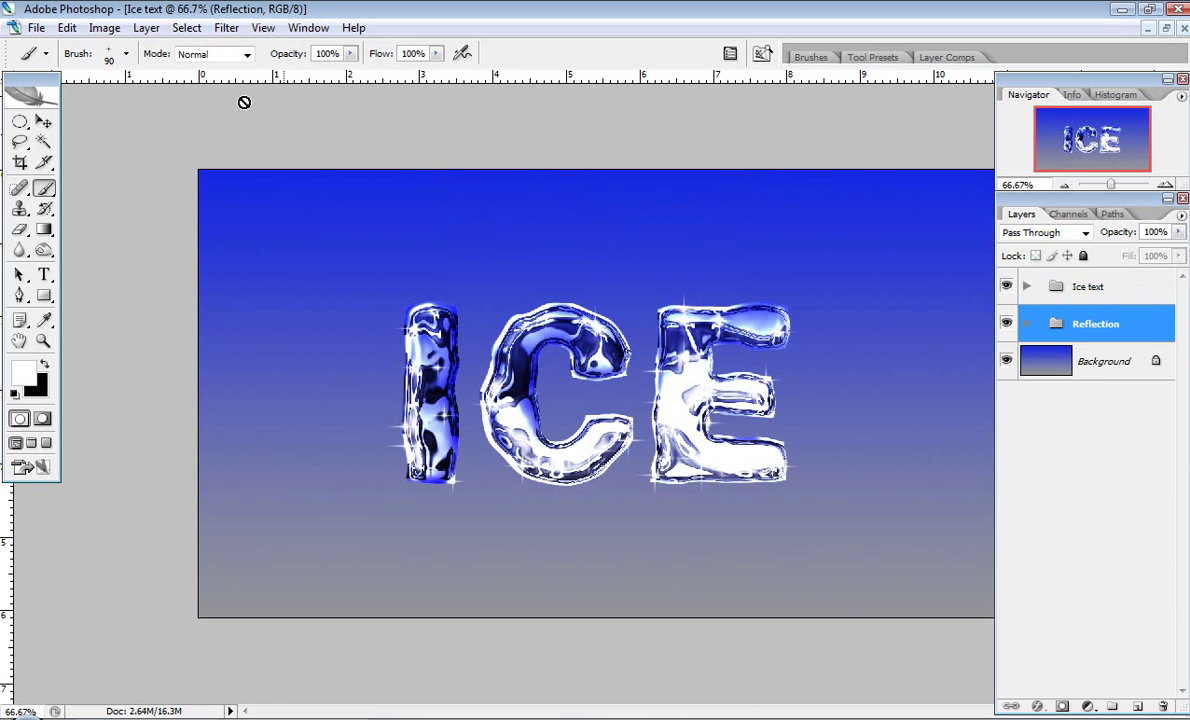
Flip the Reflection group vertically and move it down below the original letters
left_click(67, 28)
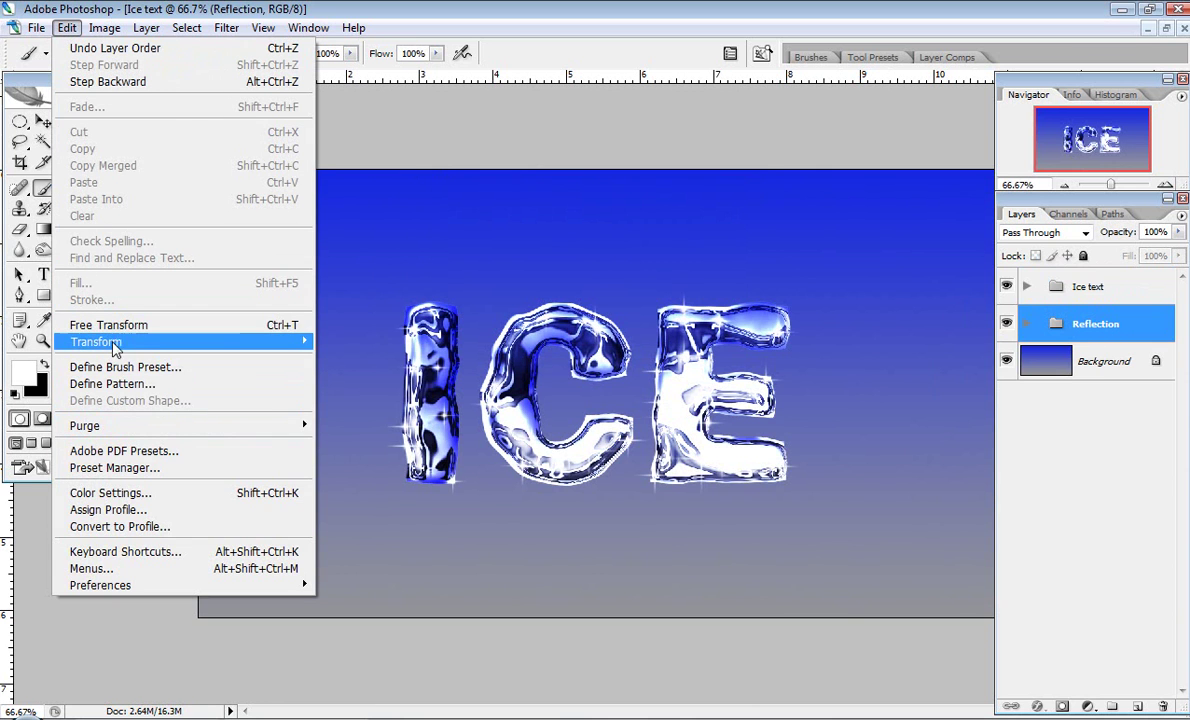
left_click(389, 506)
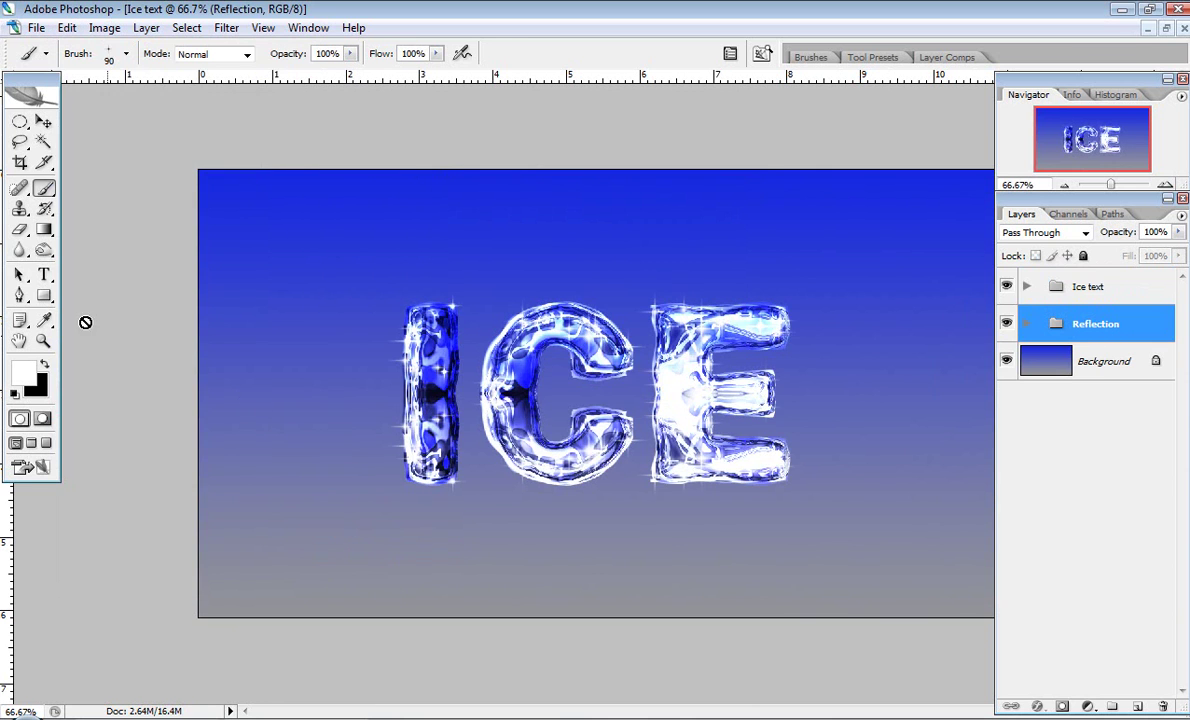
left_click(43, 121)
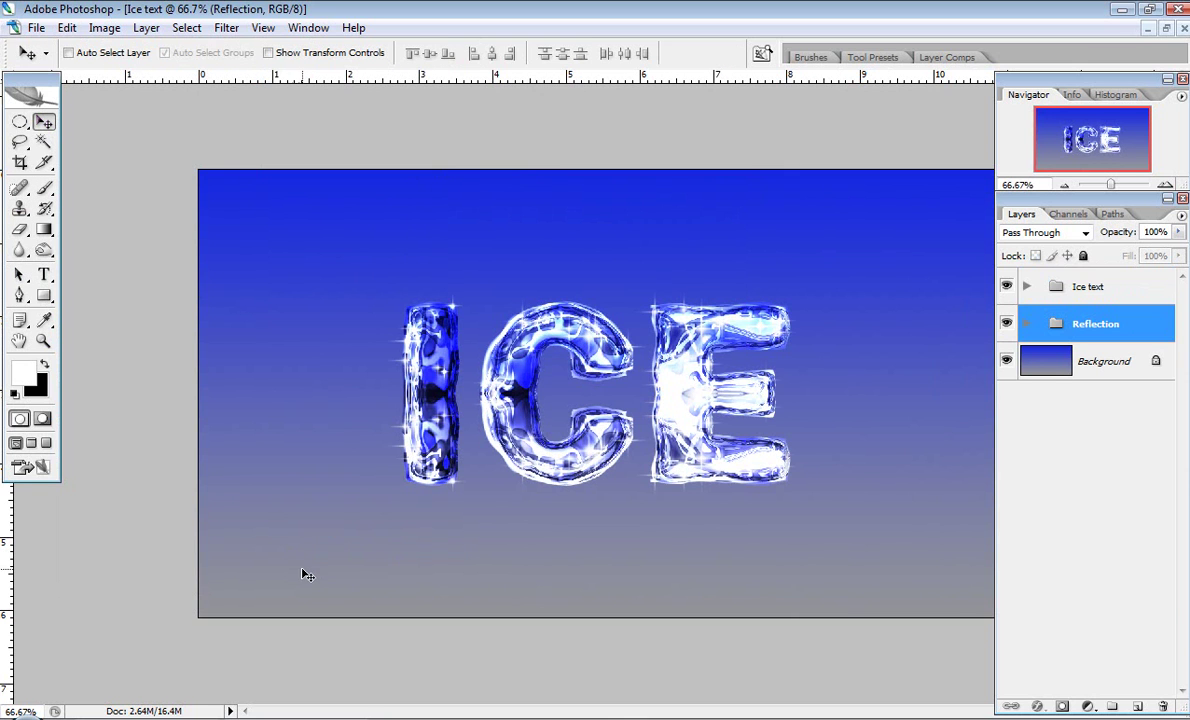
left_click_drag(484, 328, 510, 537)
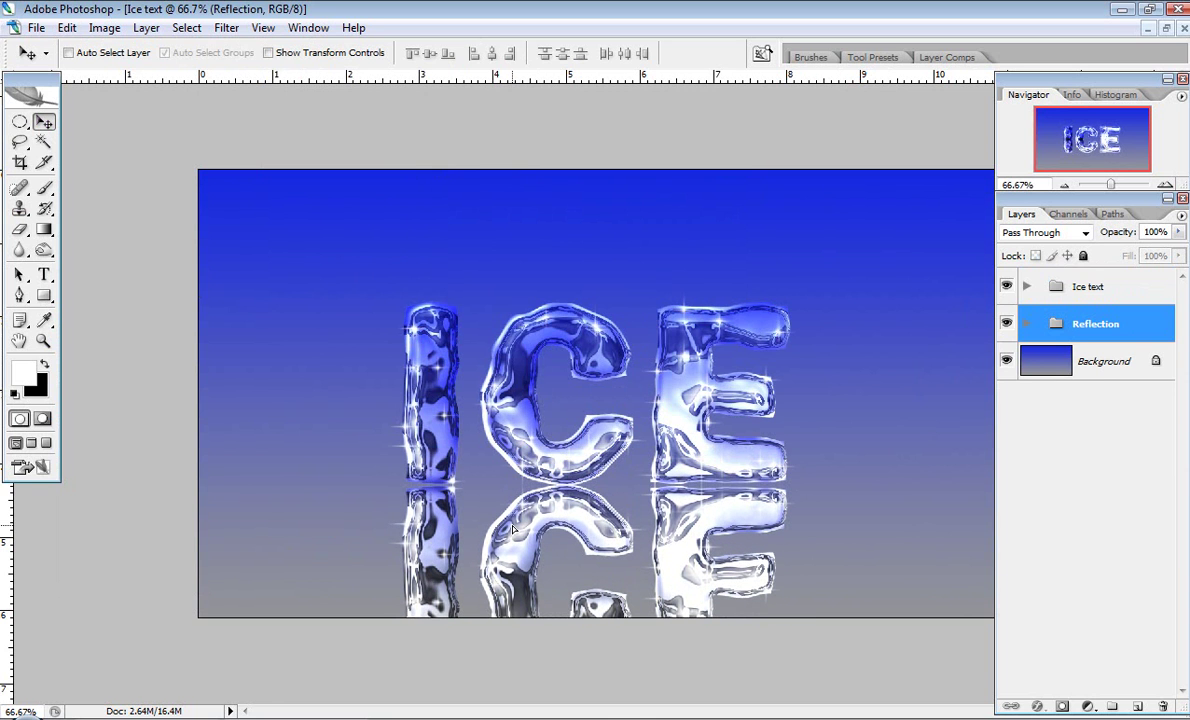
Zoom in where I and C meet their reflection and nudge it up 3 pixels to touch
left_click(43, 340)
left_click(428, 525)
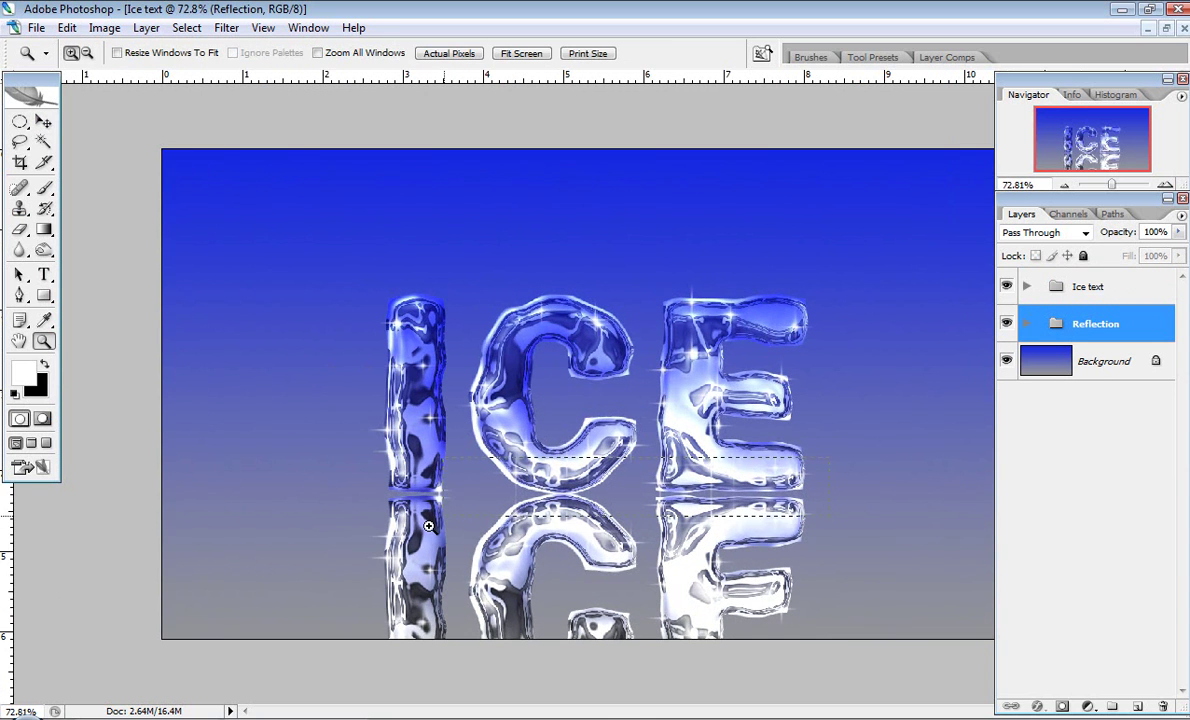
left_click_drag(311, 560, 747, 434)
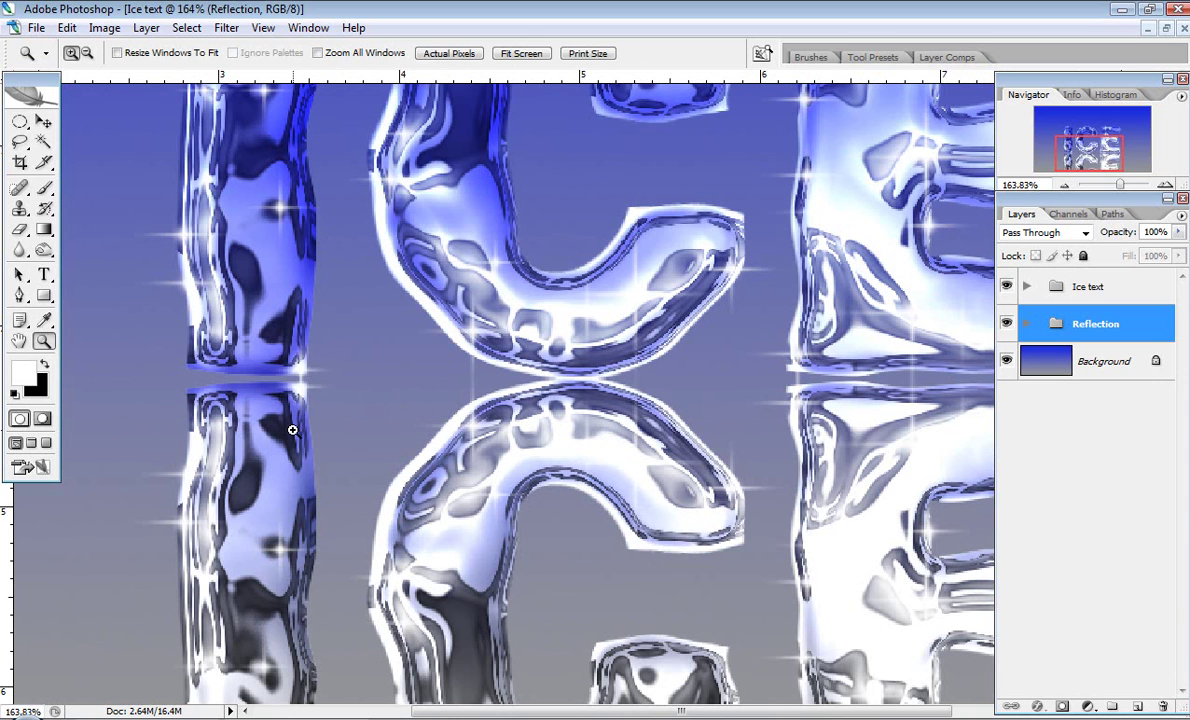
key("v")
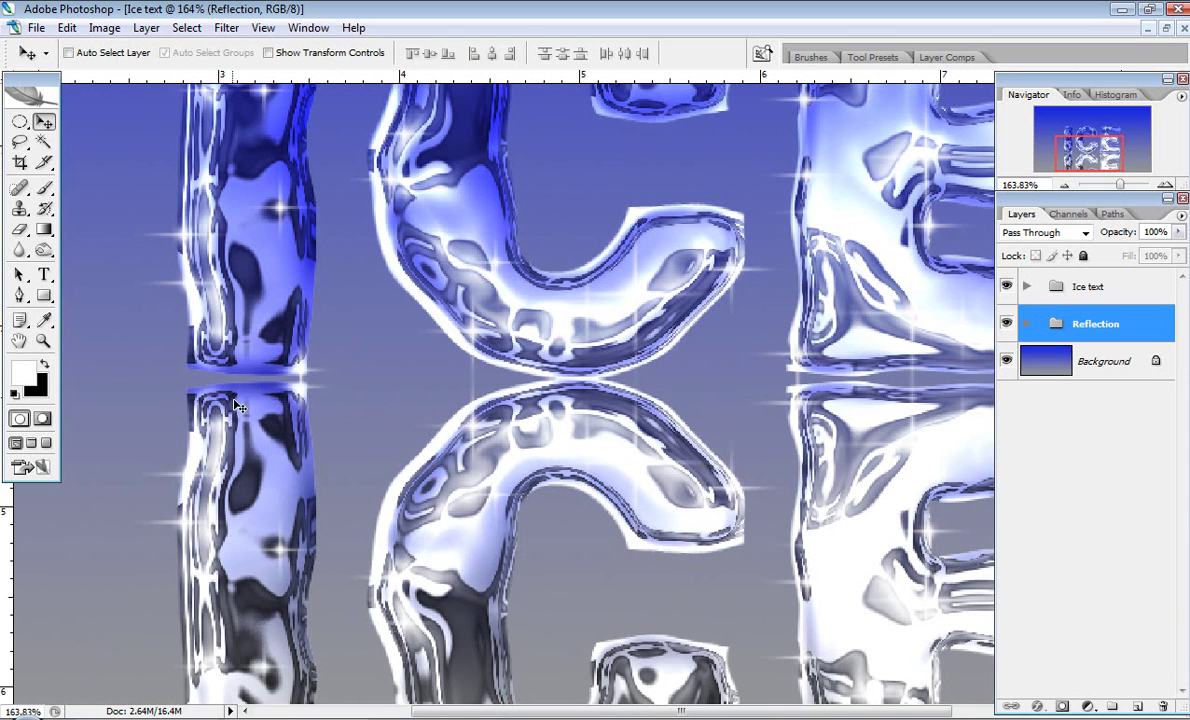
key("Up")
key("Up")
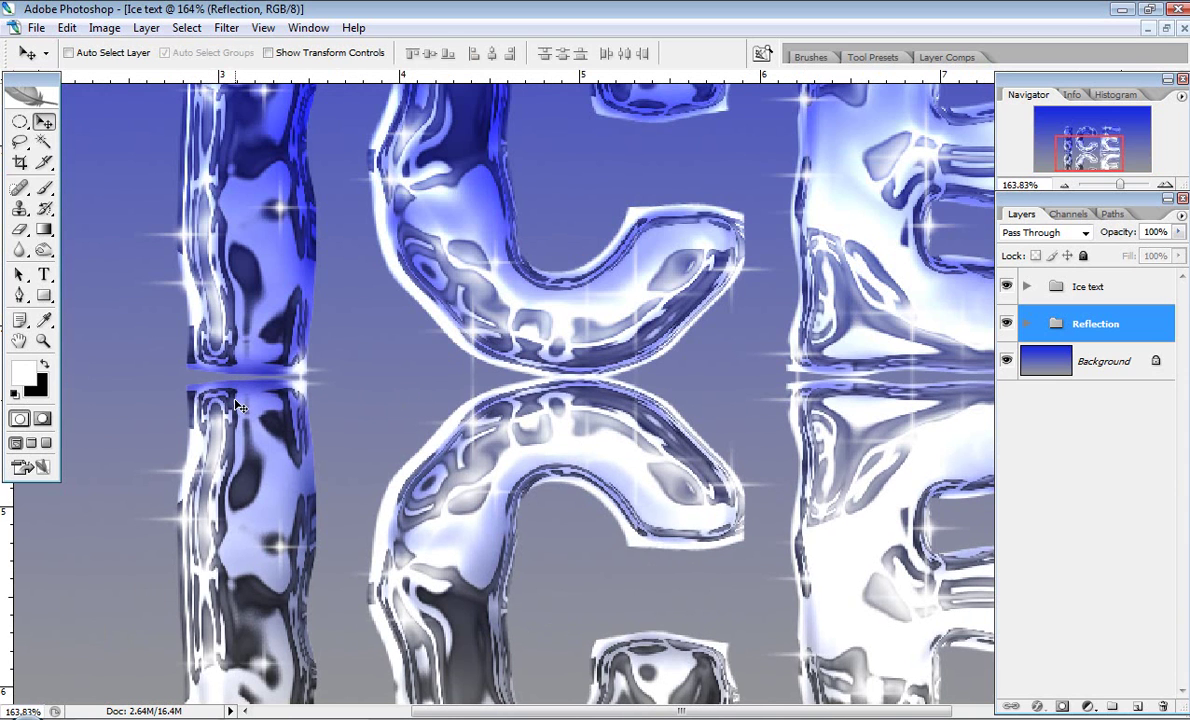
key("Up")
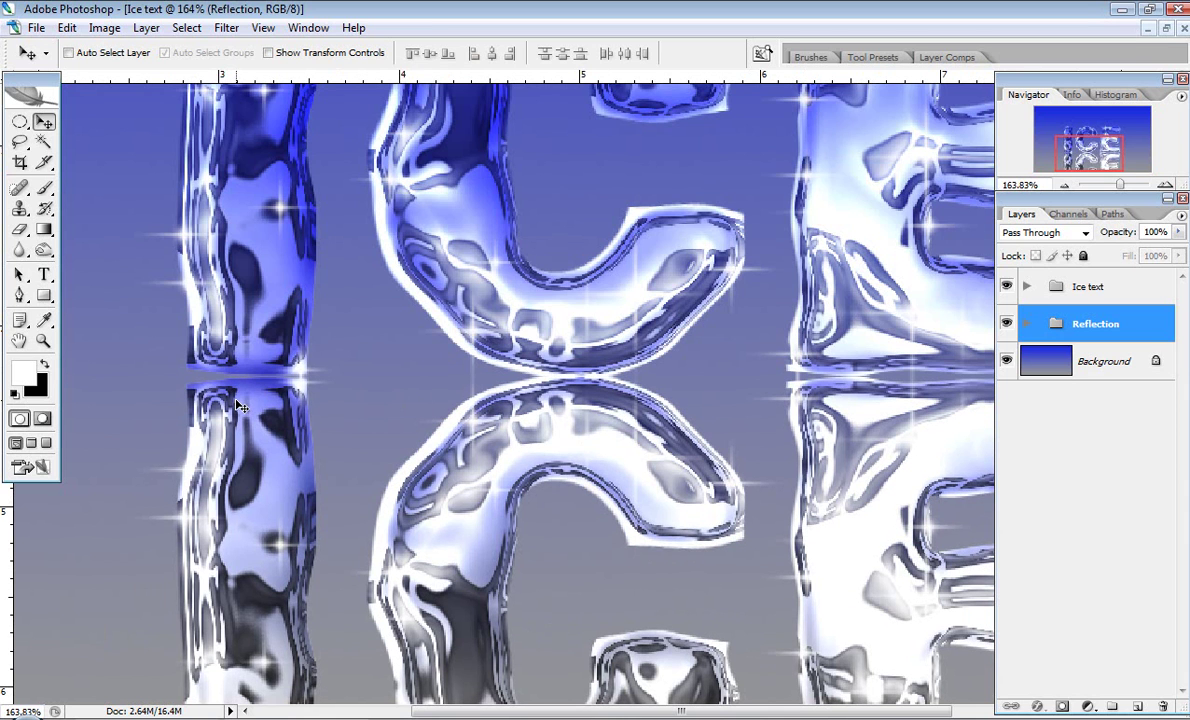
key("Up")
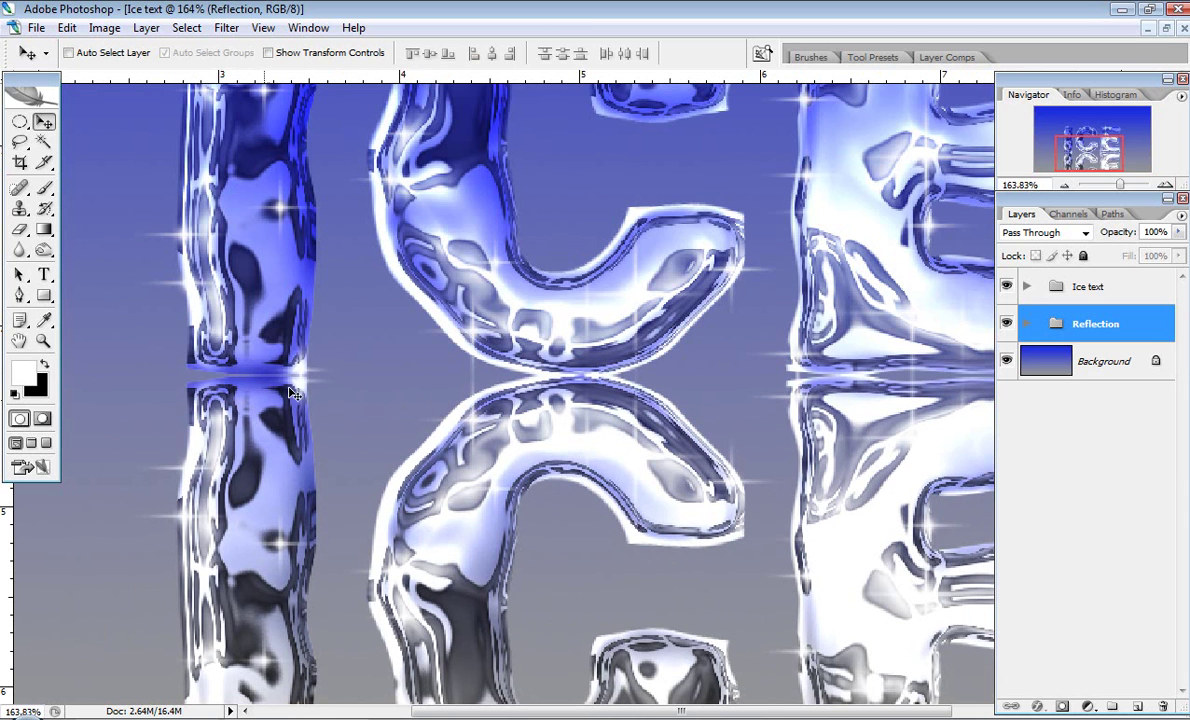
key("ctrl+0")
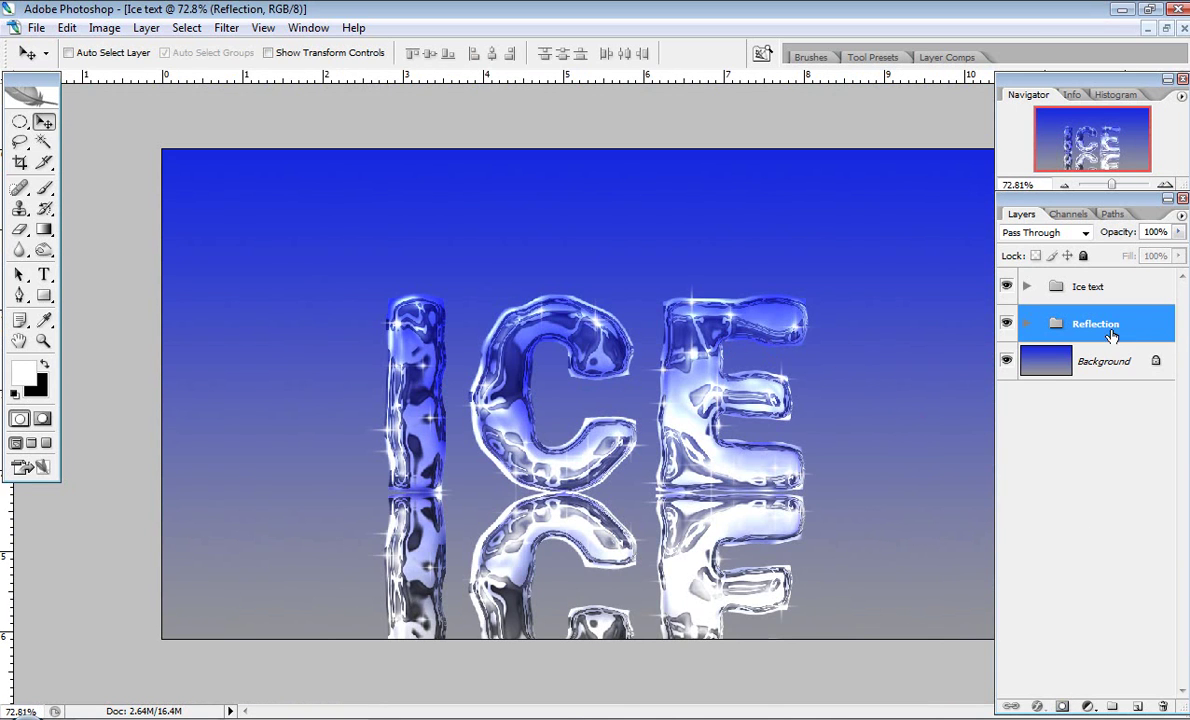
Mask the Reflection group with a foreground-to-background gradient so it fades toward the bottom
left_click(1062, 706)
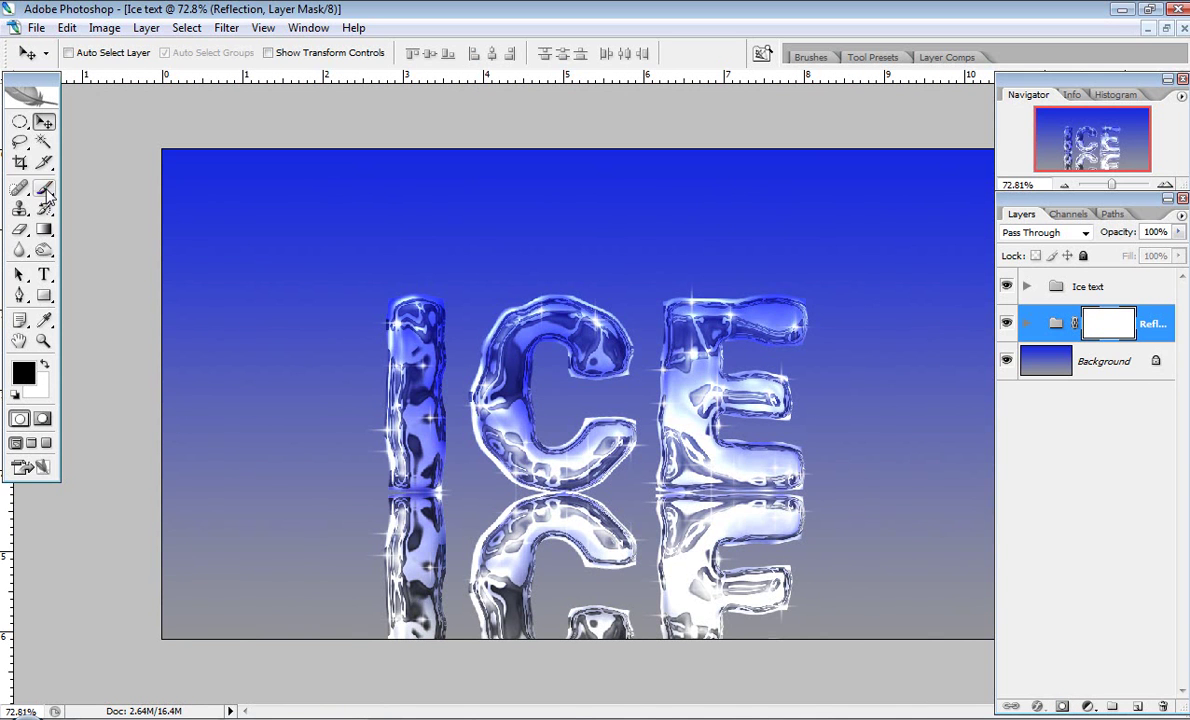
left_click(43, 229)
left_click(103, 54)
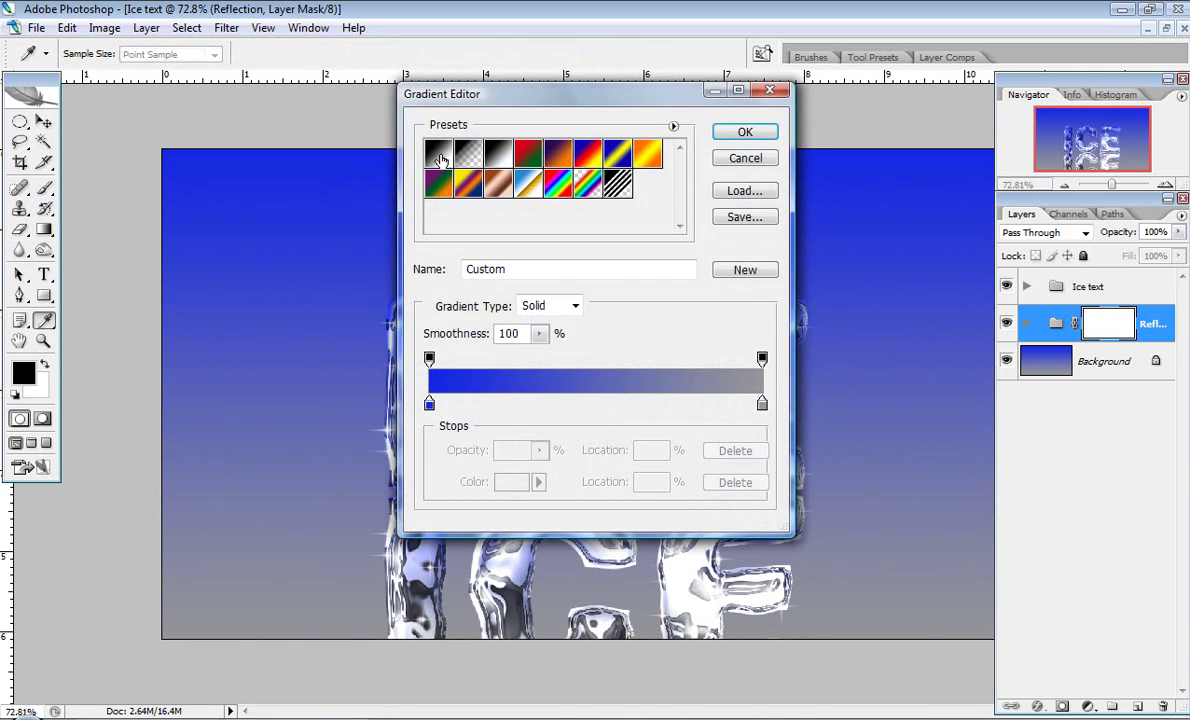
left_click(436, 152)
left_click(742, 133)
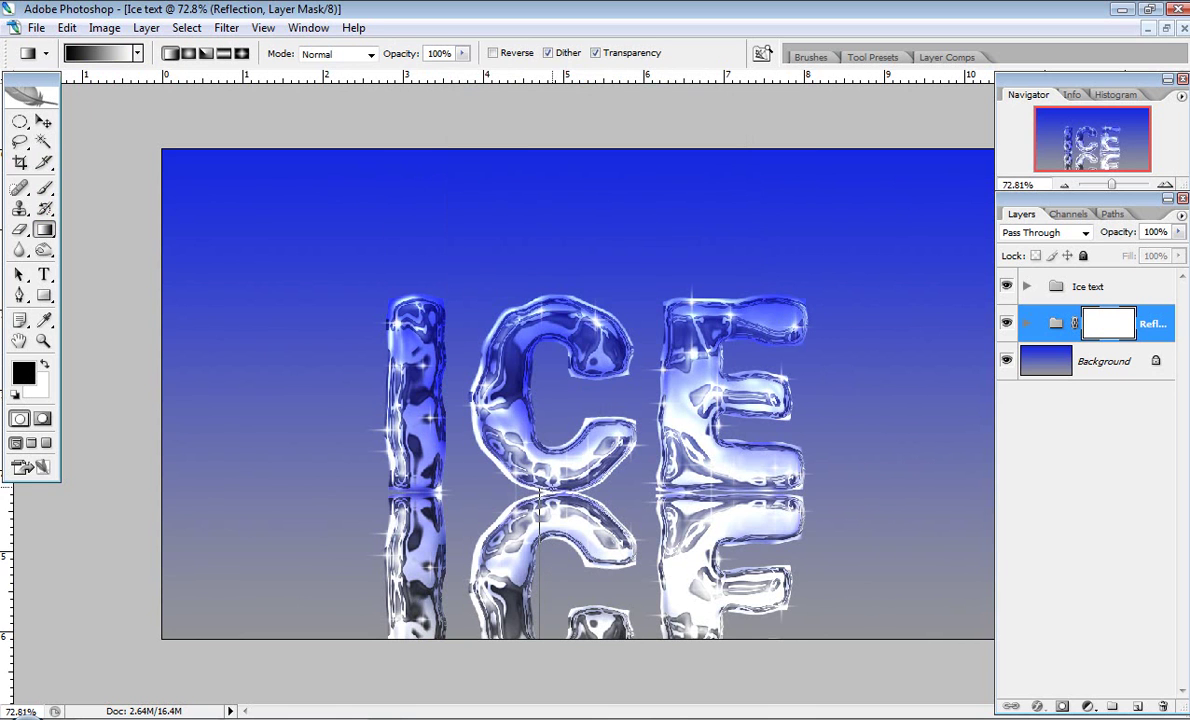
left_click_drag(549, 425, 549, 425)
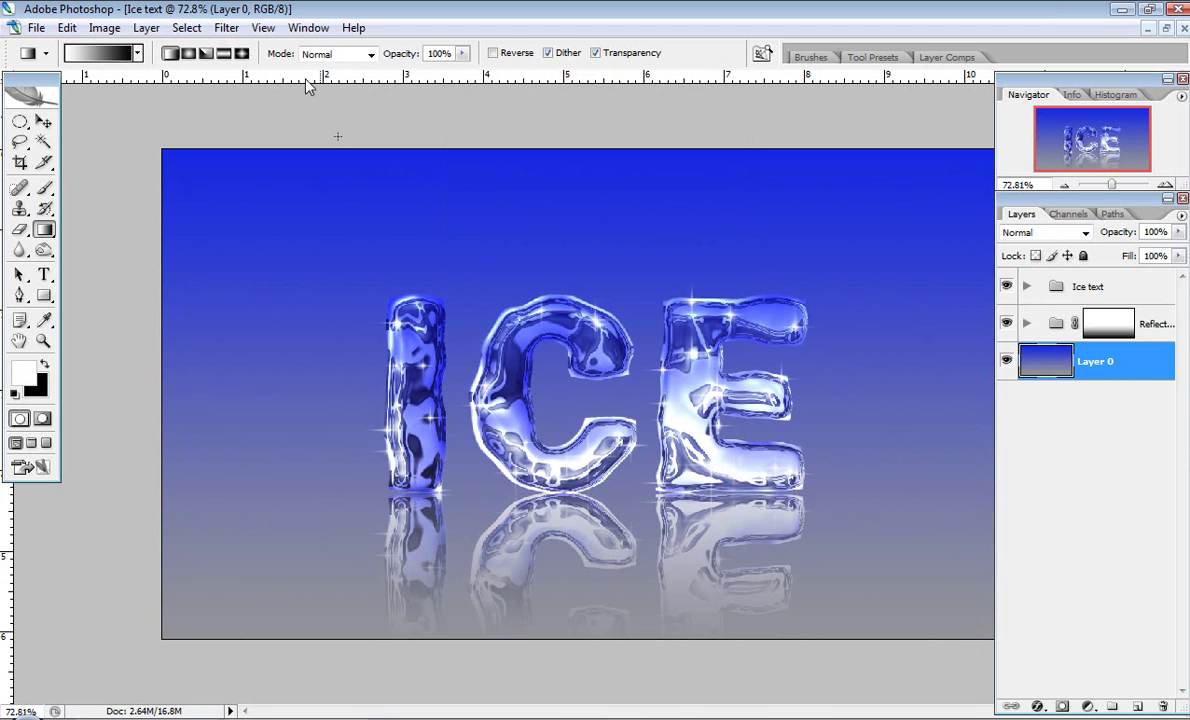
left_click(67, 28)
Open Hue/Saturation and turn on Colorize
mouse_move(99, 34)
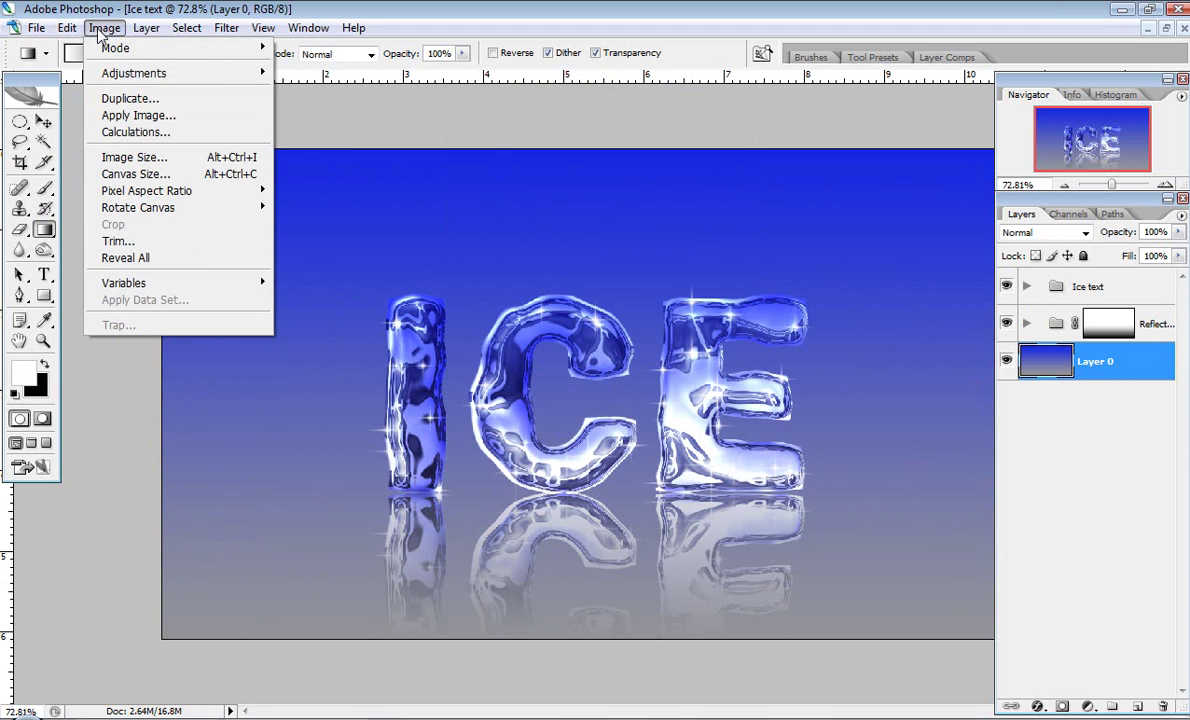
mouse_move(133, 73)
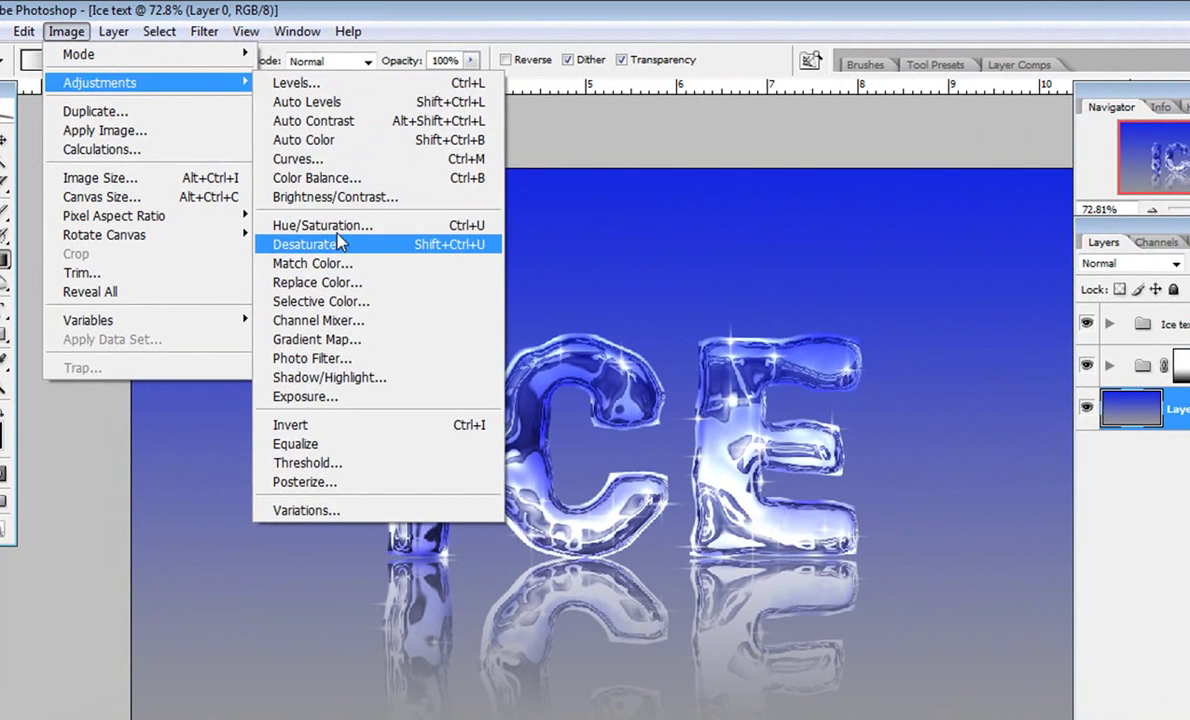
left_click(330, 226)
left_click_drag(1030, 194, 1097, 165)
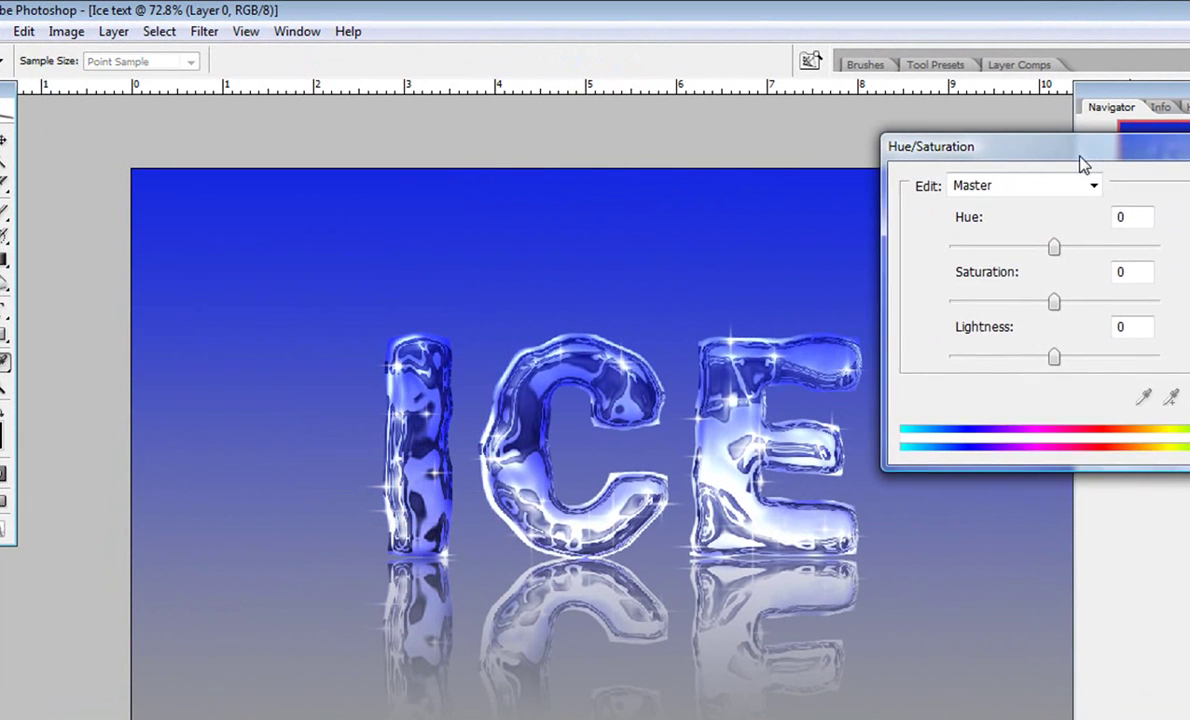
left_click(1150, 324)
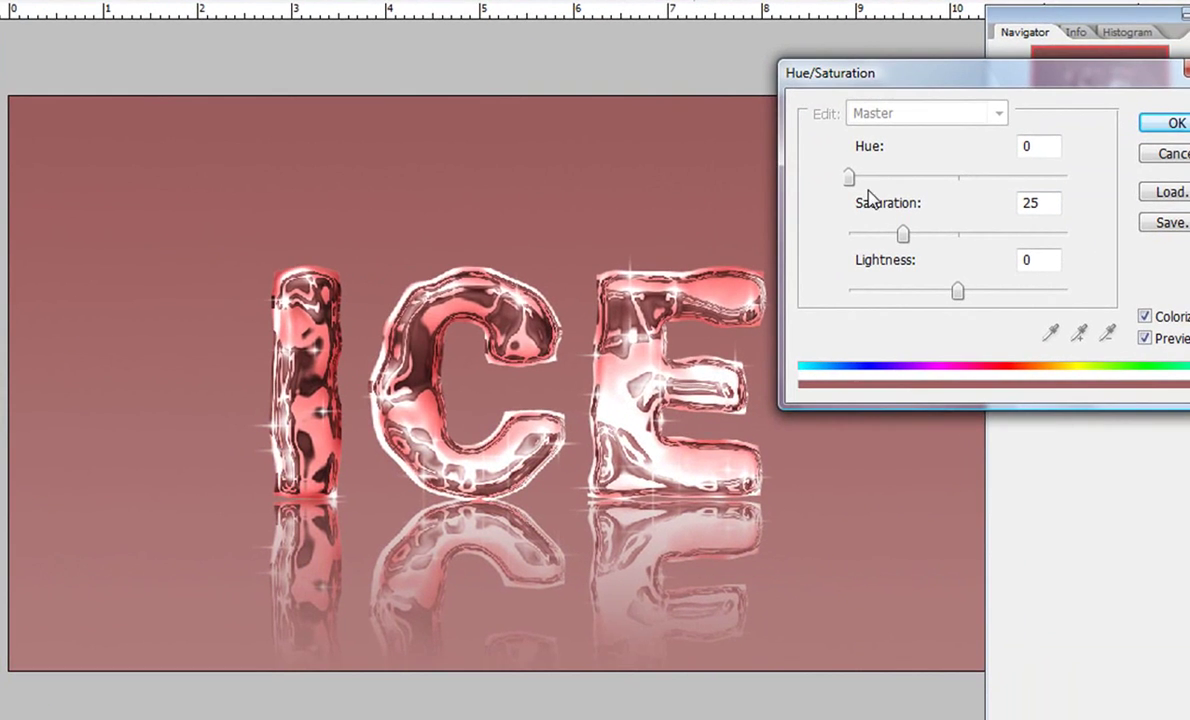
Tune the colorize tint to Hue 198, Saturation 53, Lightness -16 and apply it
left_click_drag(849, 177, 898, 178)
left_click_drag(905, 240, 923, 303)
left_click_drag(948, 234, 925, 236)
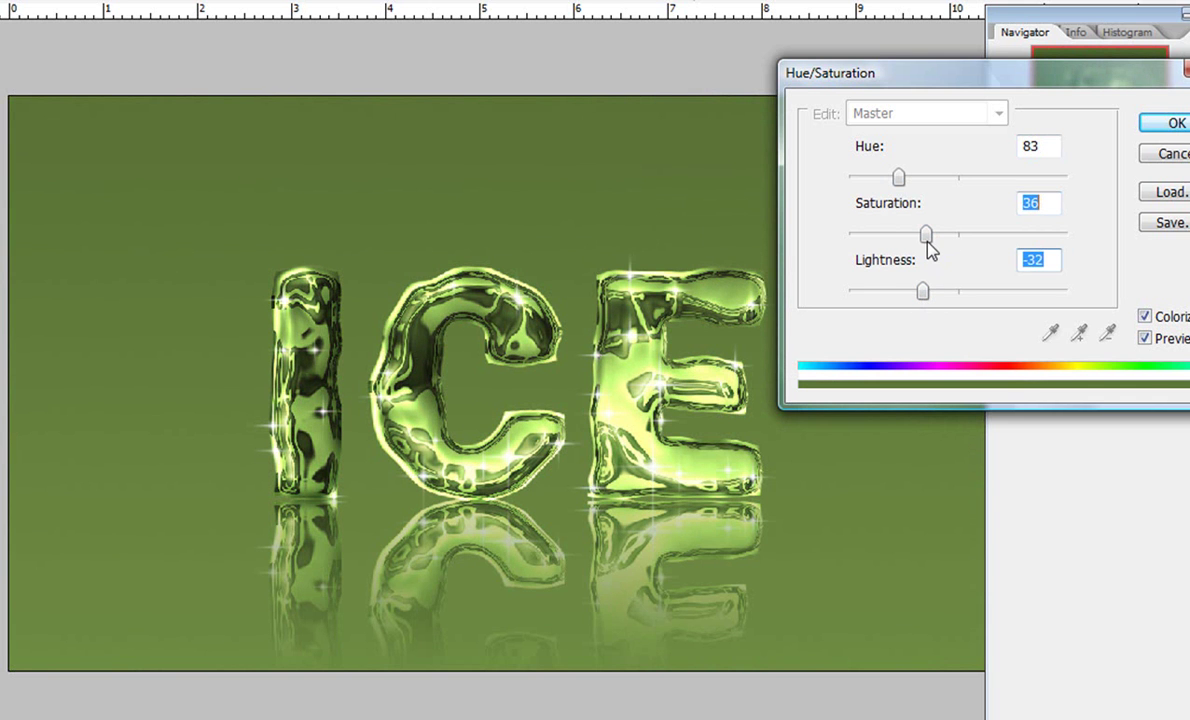
left_click_drag(929, 298, 958, 298)
mouse_move(930, 238)
left_mouse_down()
mouse_move(1030, 240)
mouse_move(930, 258)
left_mouse_up()
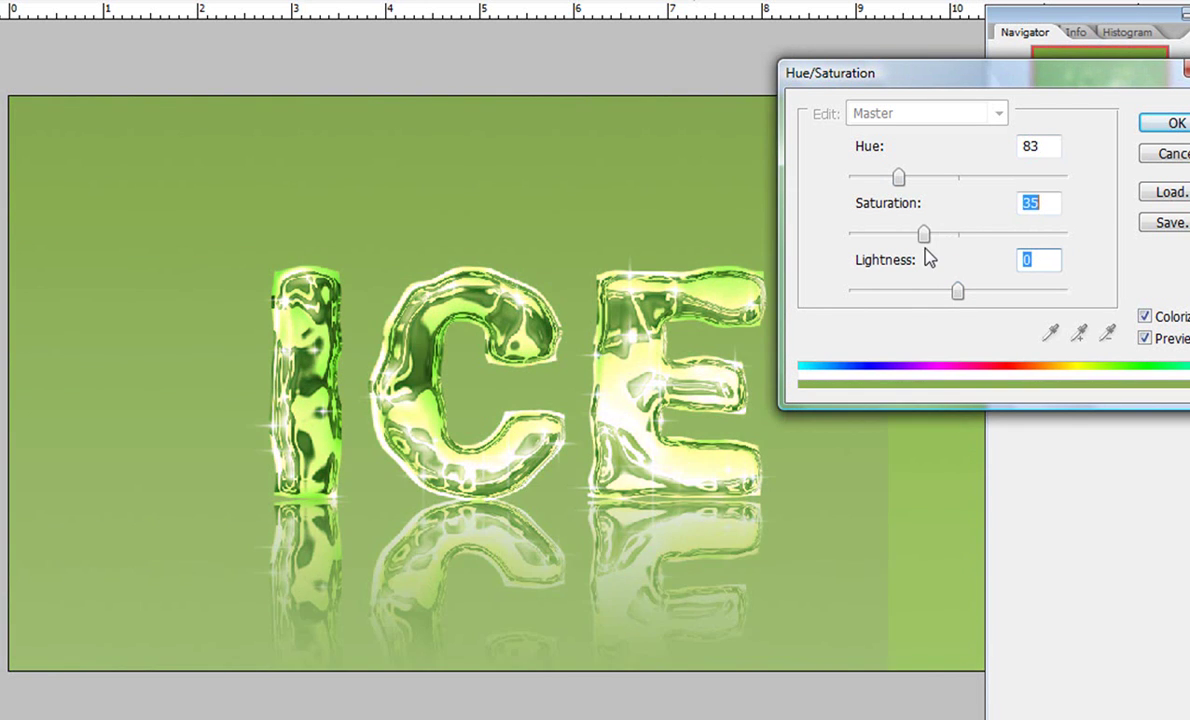
mouse_move(898, 177)
left_mouse_down()
mouse_move(890, 195)
mouse_move(903, 199)
left_mouse_up()
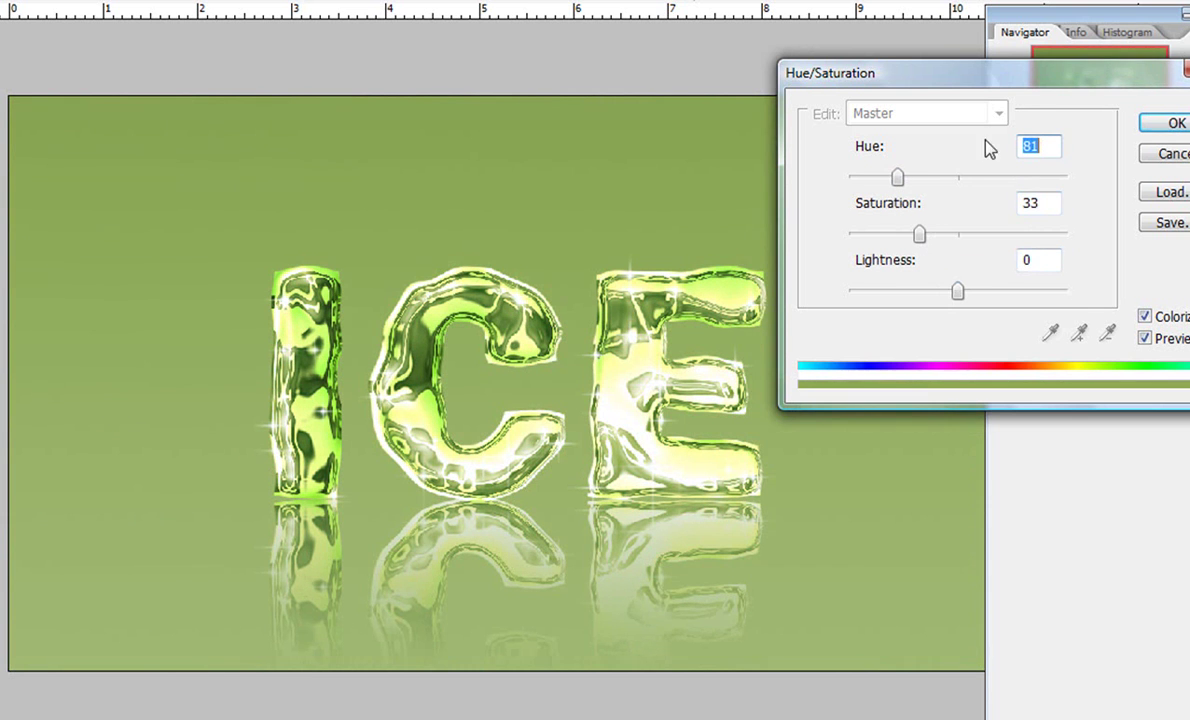
left_click_drag(920, 256, 874, 258)
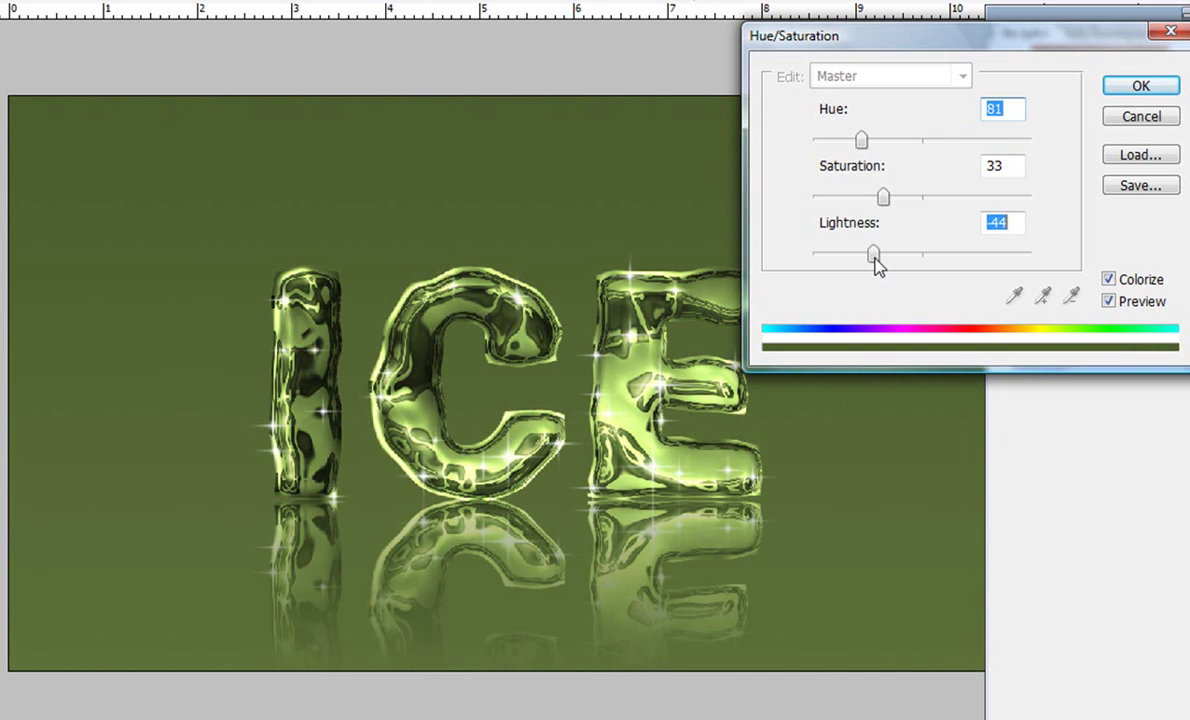
left_click_drag(860, 141, 877, 166)
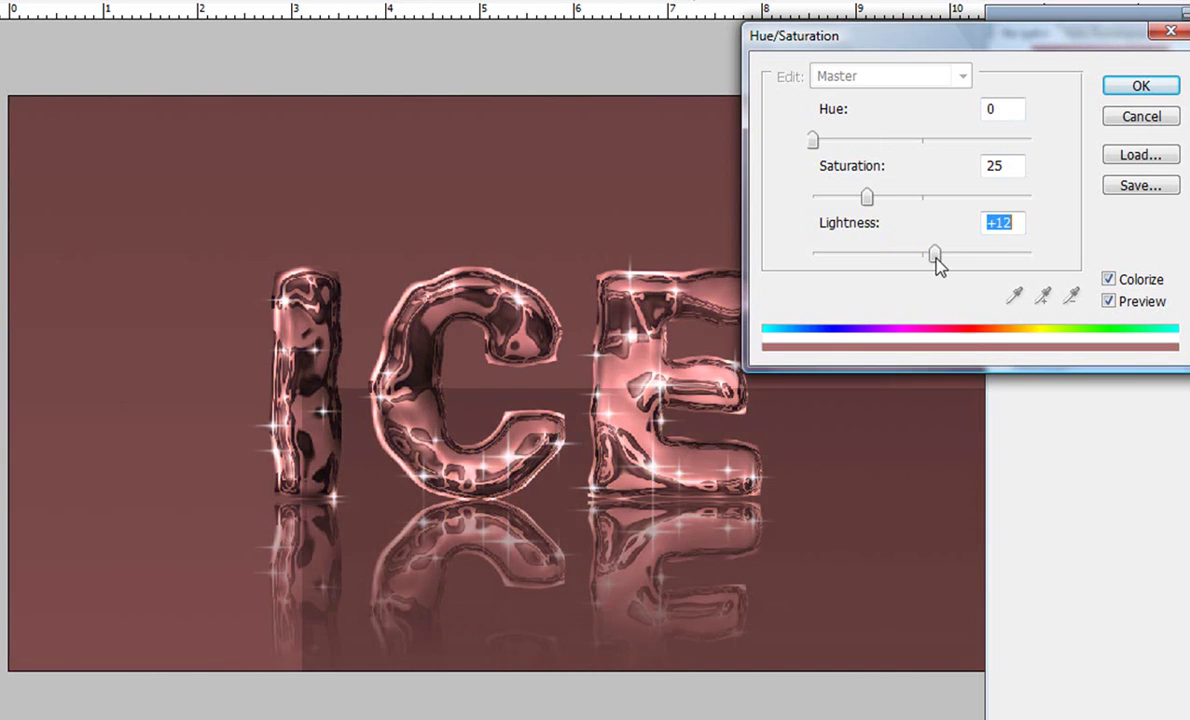
left_click_drag(935, 255, 904, 255)
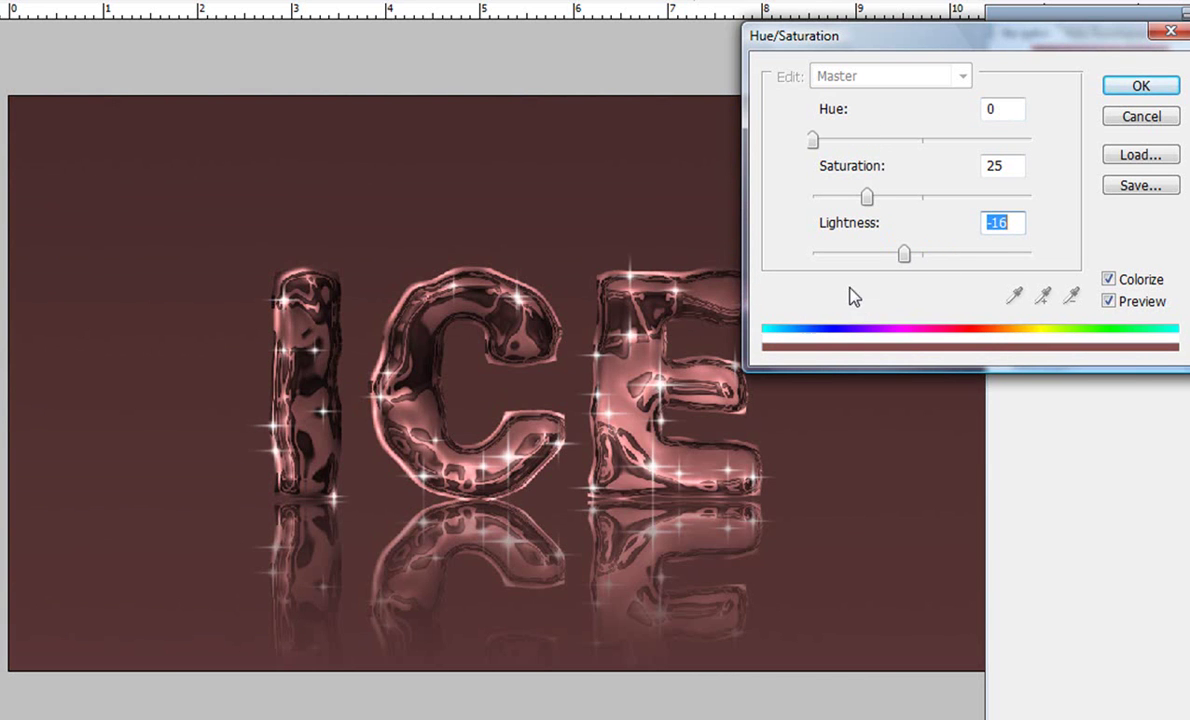
left_click_drag(866, 197, 895, 218)
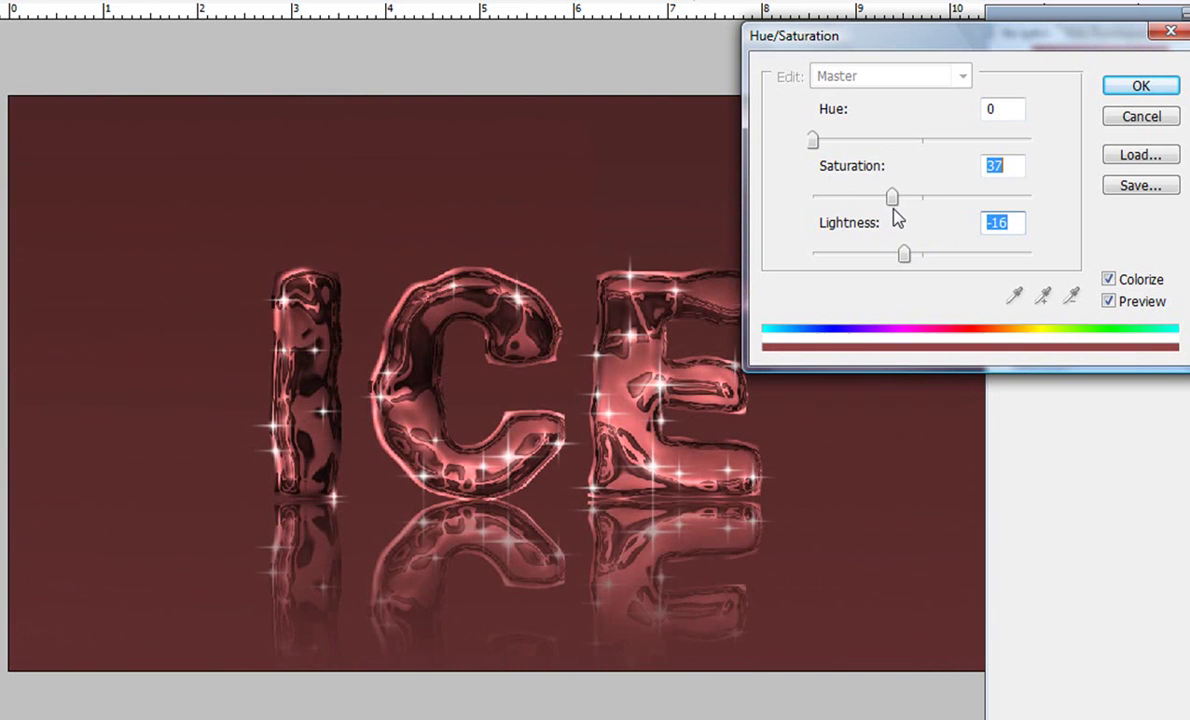
left_click_drag(810, 141, 936, 215)
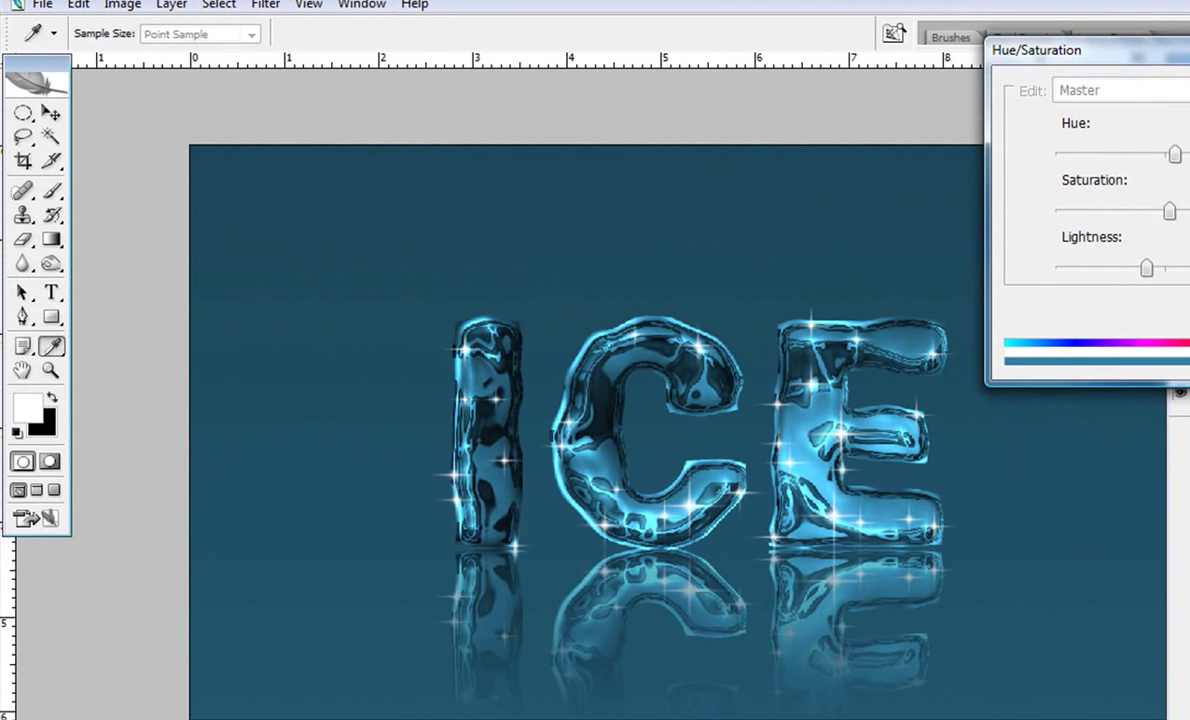
key("Return")
key("g")
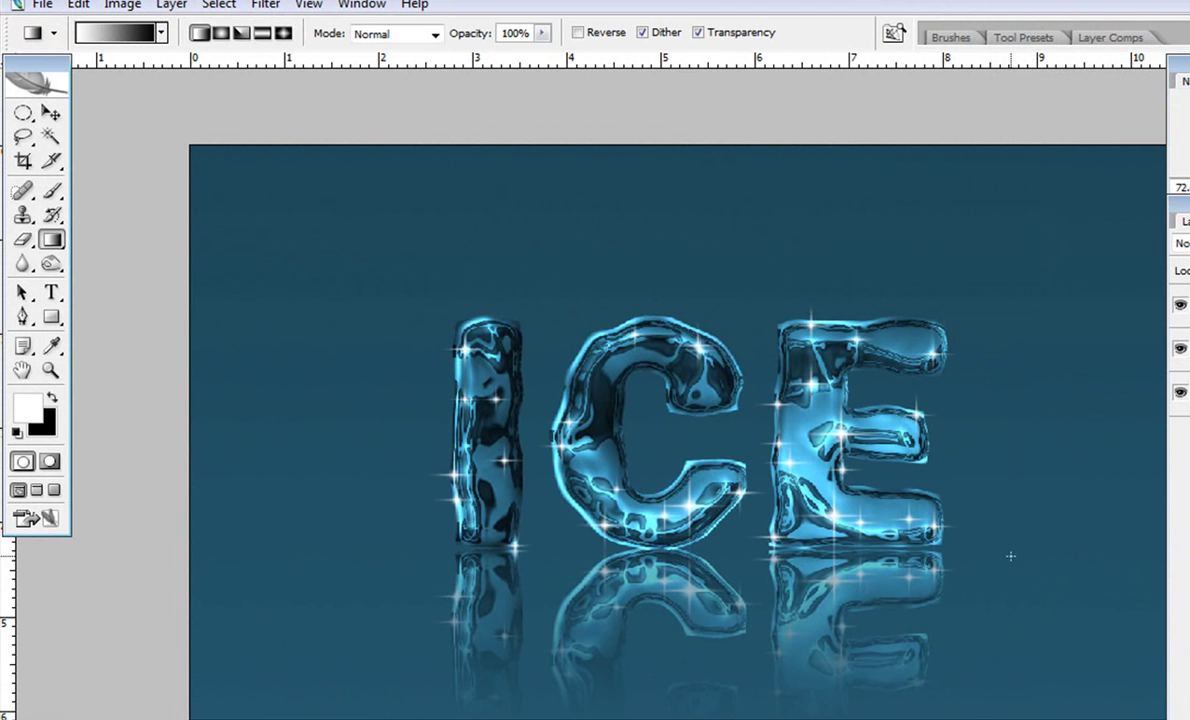
Save the image to the Desktop as Ice text.jpg in JPEG format at quality 12
left_click(42, 5)
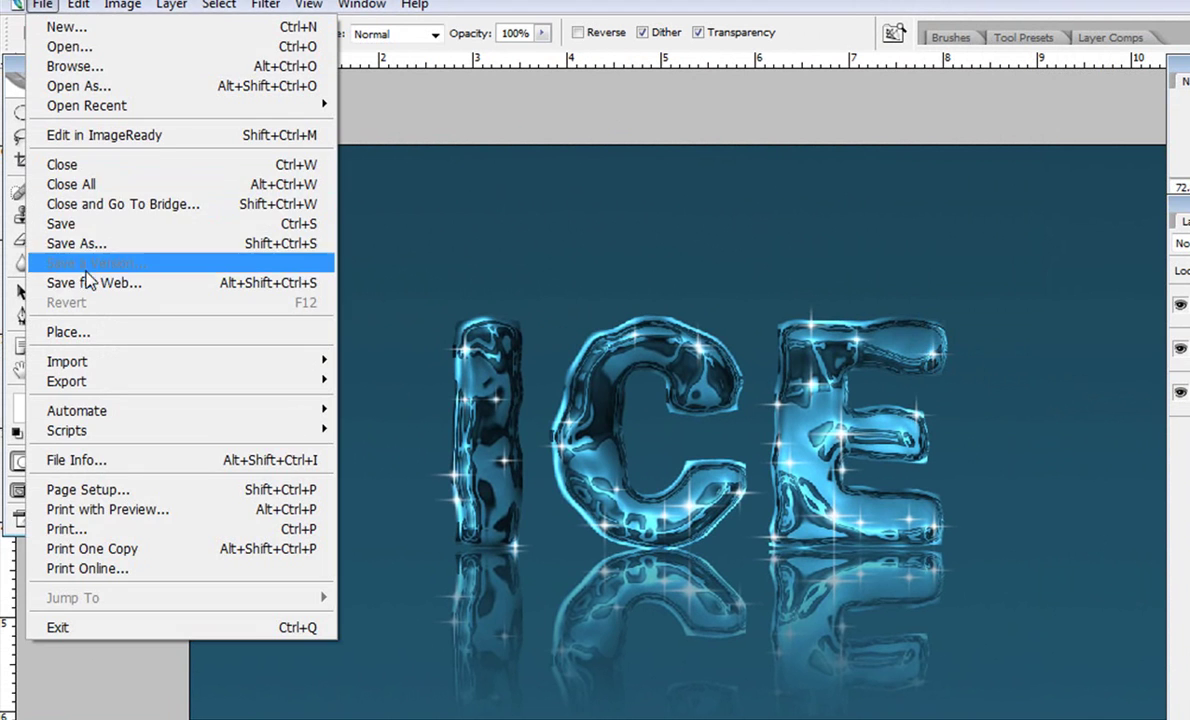
left_click(85, 243)
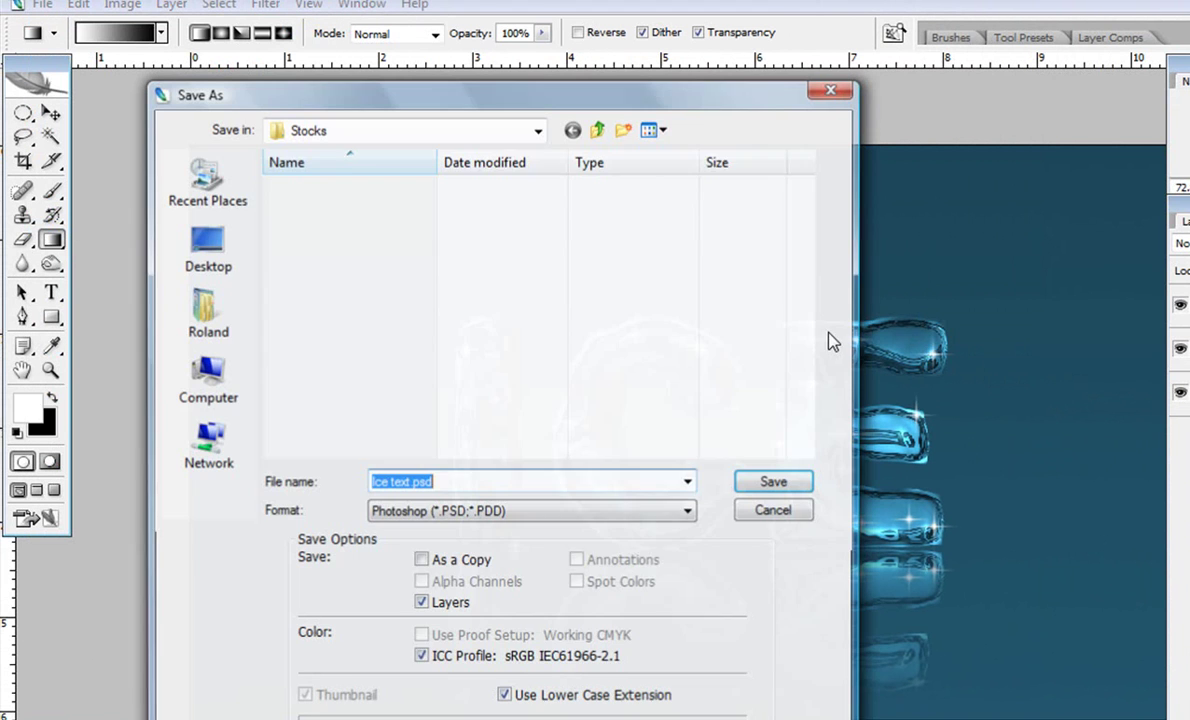
left_click(686, 511)
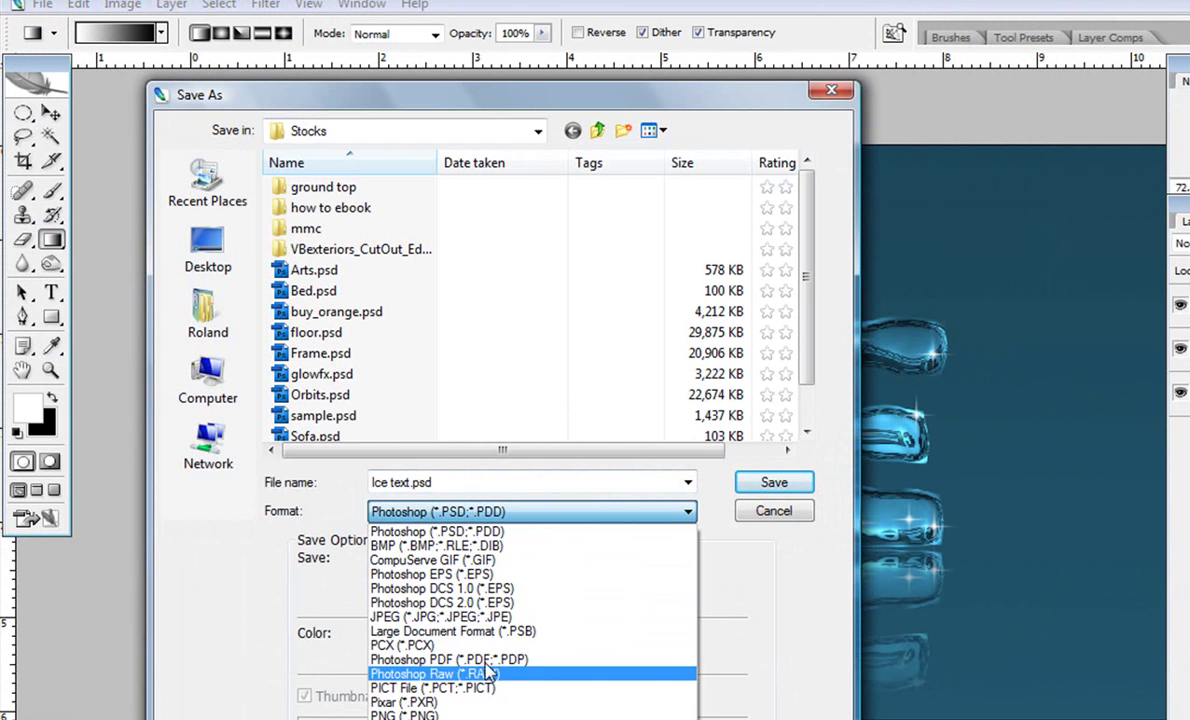
left_click(450, 617)
left_click(210, 246)
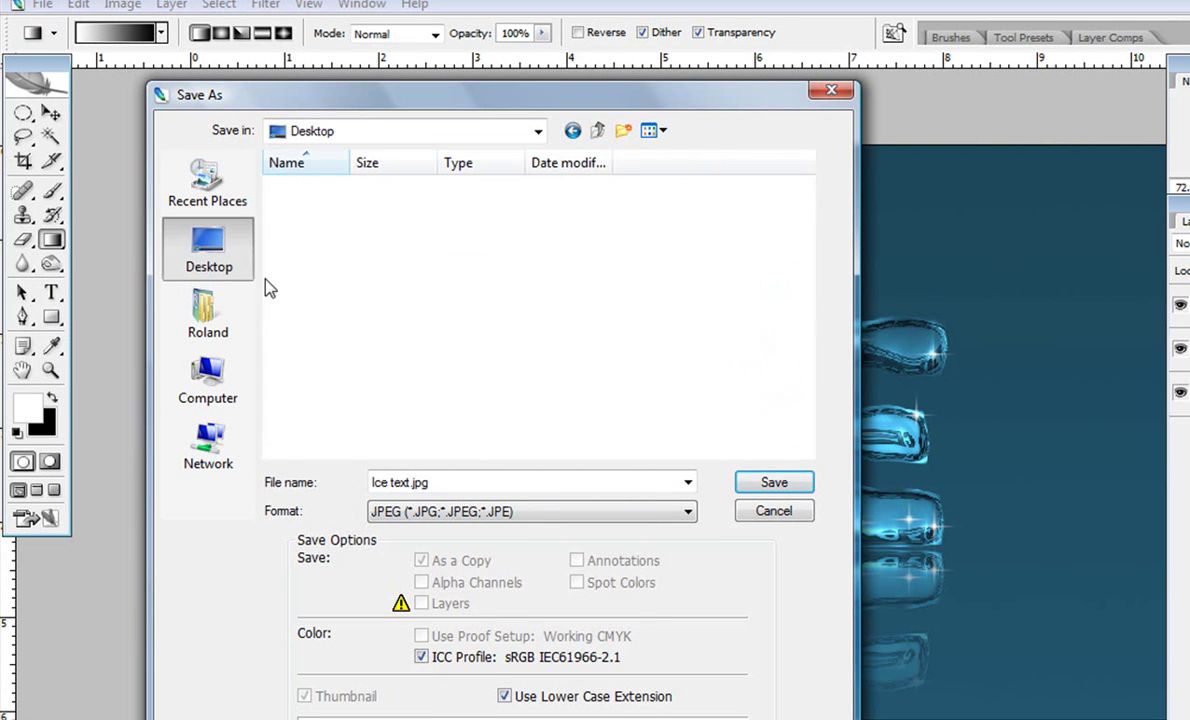
left_click(779, 484)
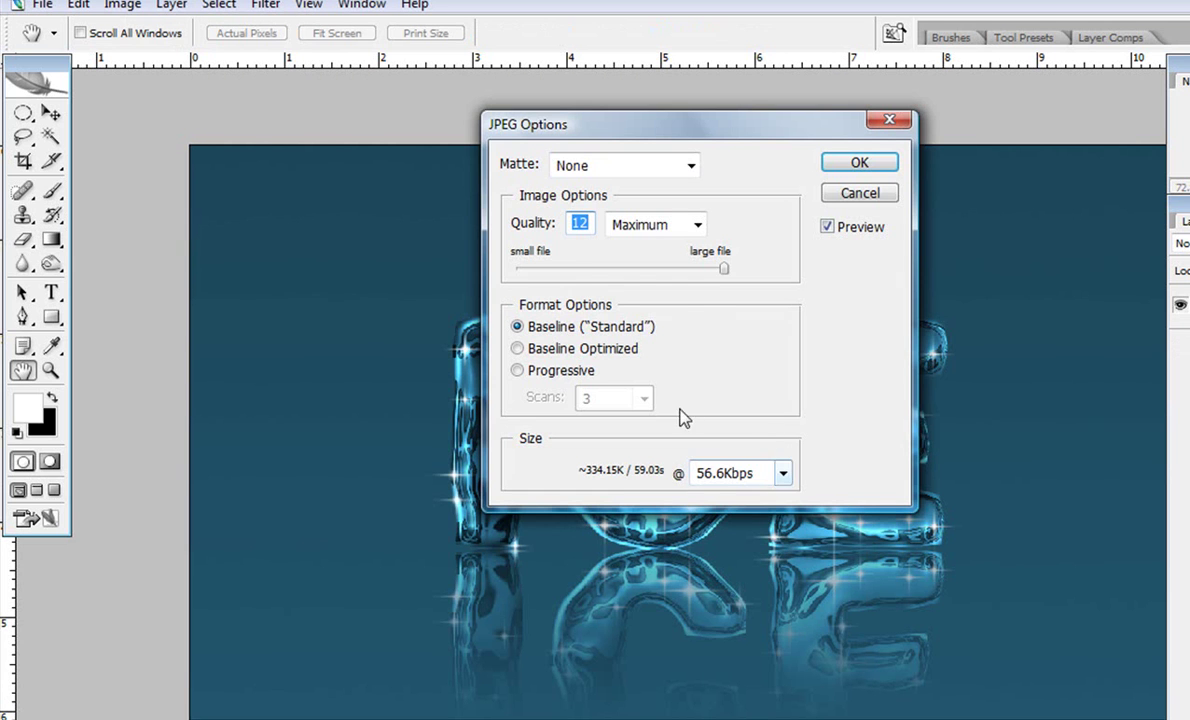
left_click(859, 163)
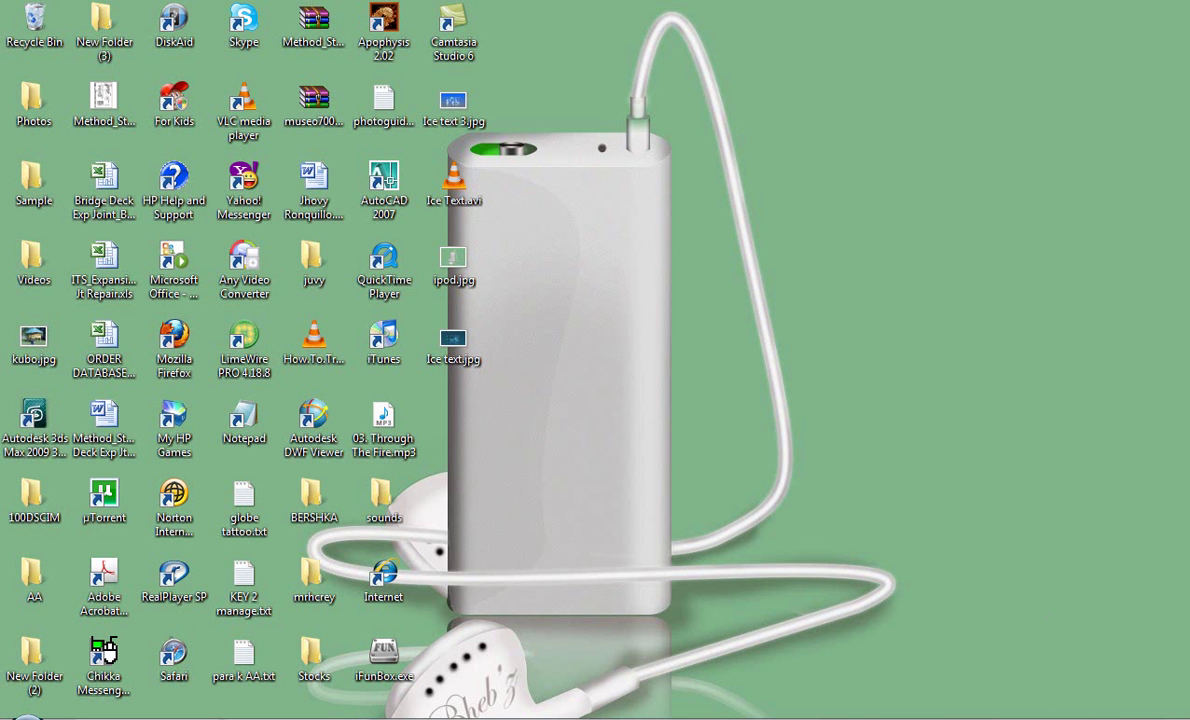
Open Ice text.jpg in Photo Gallery, set it as desktop background, and minimize the viewer
double_click(457, 342)
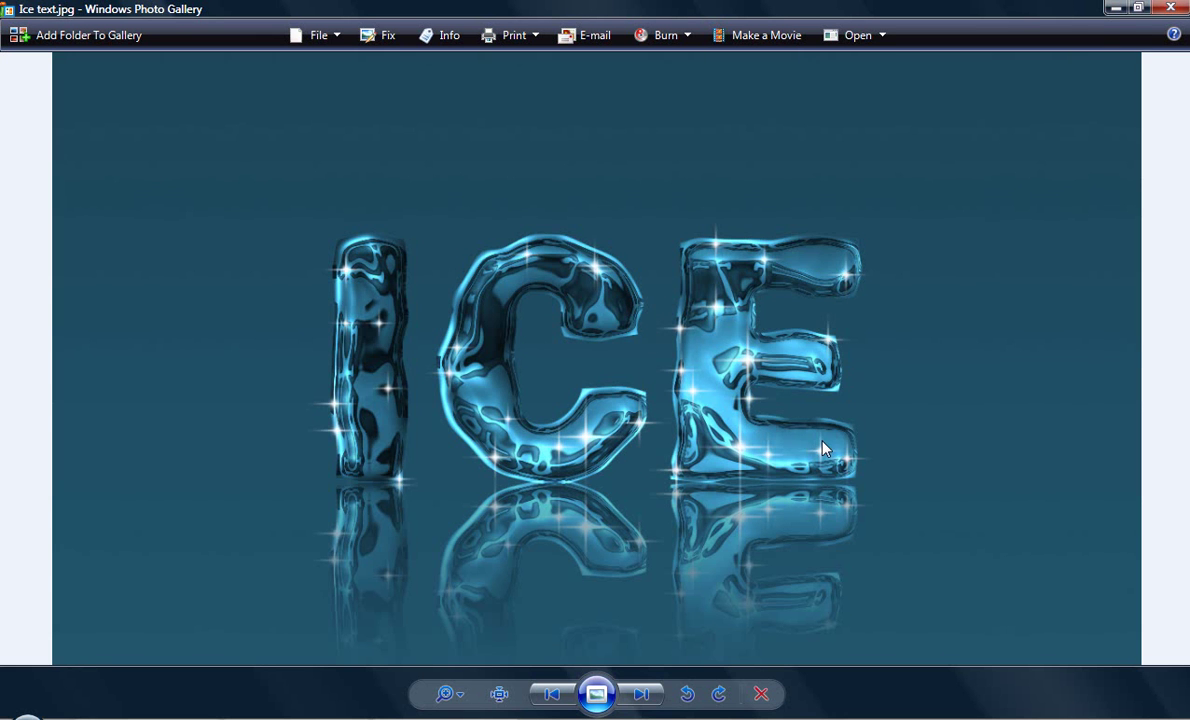
right_click(918, 260)
left_click(1016, 305)
left_click(1118, 9)
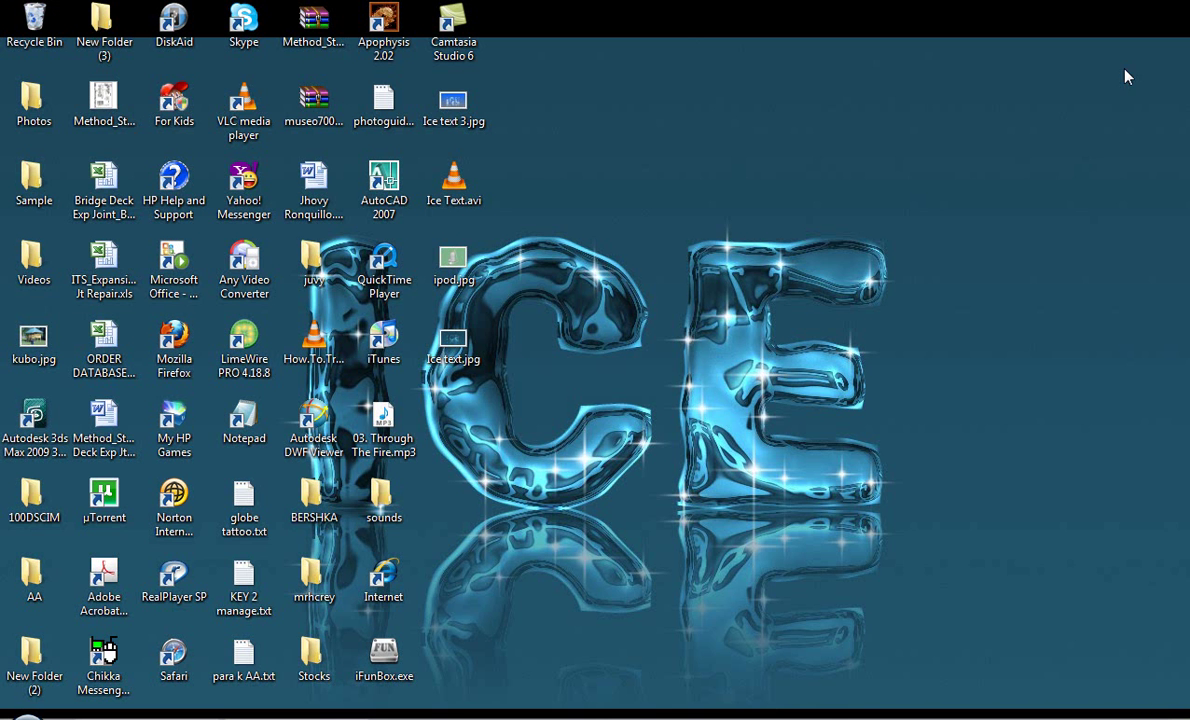